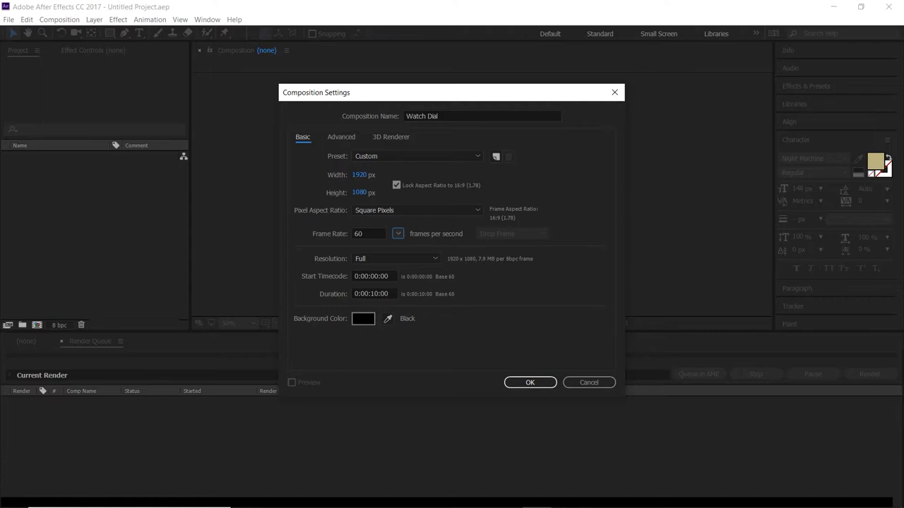
# - Create the Watch Dial composition with a duration of 0:00:10:00
pyautogui.click(374, 293)
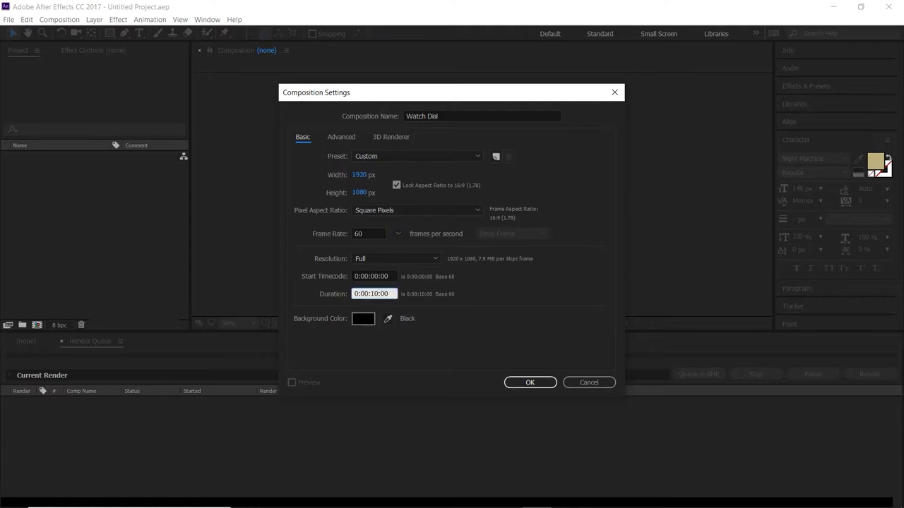
pyautogui.click(529, 382)
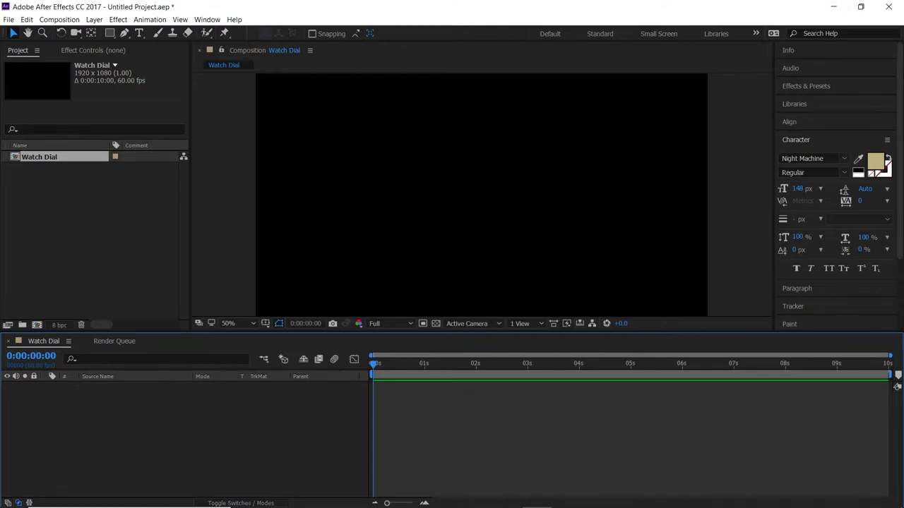
pyautogui.rightClick(44, 403)
pyautogui.press('Escape')
# - Draw a circle near the centre of the composition with the Ellipse tool
pyautogui.click(109, 33)
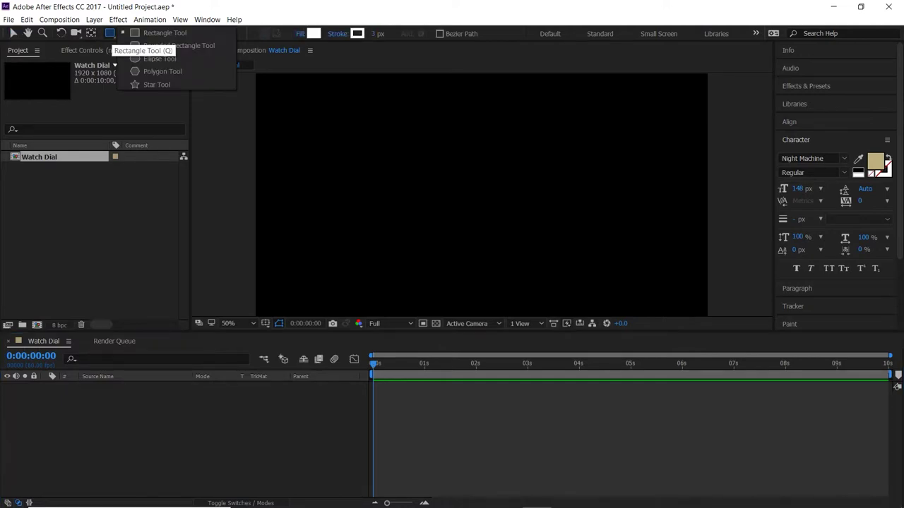
pyautogui.click(179, 45)
pyautogui.click(109, 34)
pyautogui.moveTo(160, 59); pyautogui.dragTo(160, 58)
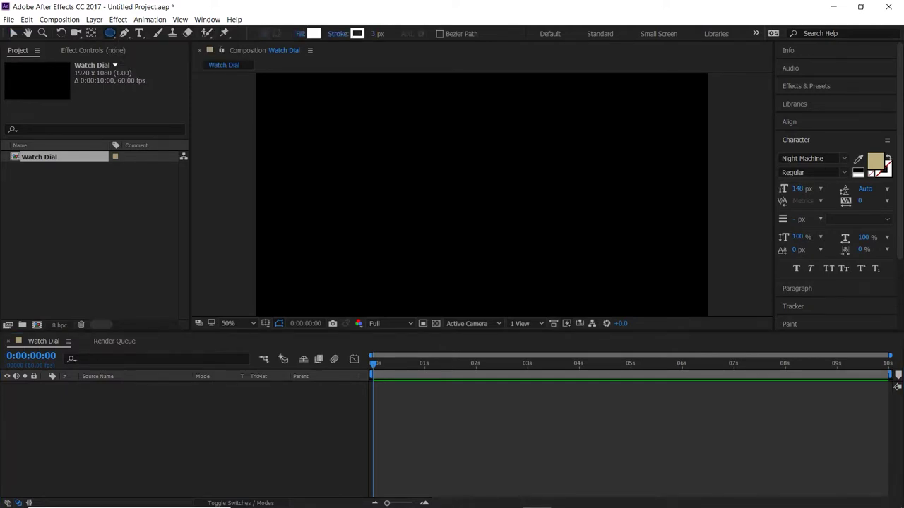
pyautogui.moveTo(404, 135); pyautogui.dragTo(526, 258)
# - Remove the circle's fill by setting its fill type to None
pyautogui.click(314, 34)
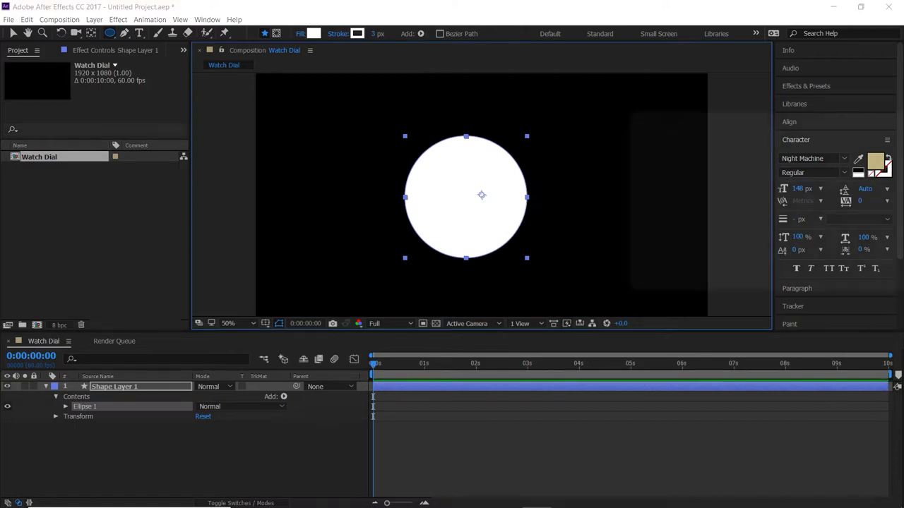
pyautogui.moveTo(699, 174); pyautogui.dragTo(635, 285)
pyautogui.click(890, 138)
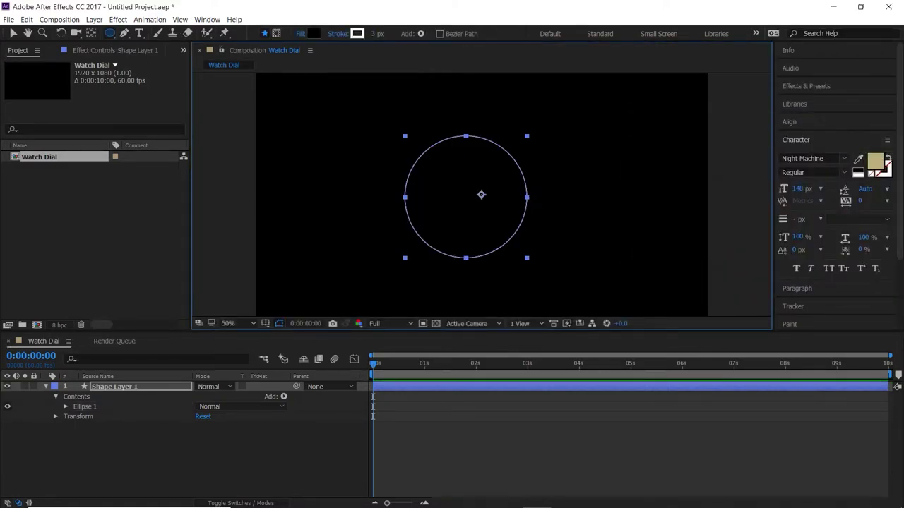
pyautogui.click(300, 34)
pyautogui.click(432, 283)
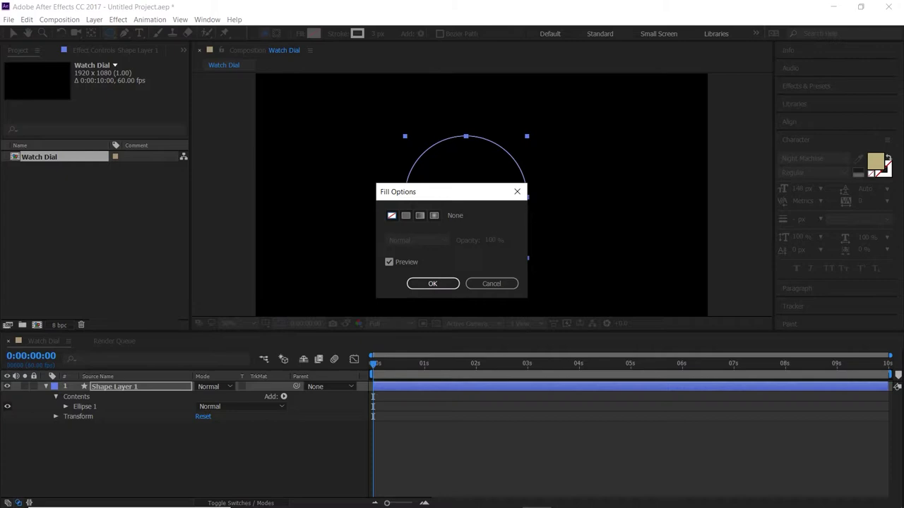
# - Give the circle a red stroke 28 px wide
pyautogui.click(356, 34)
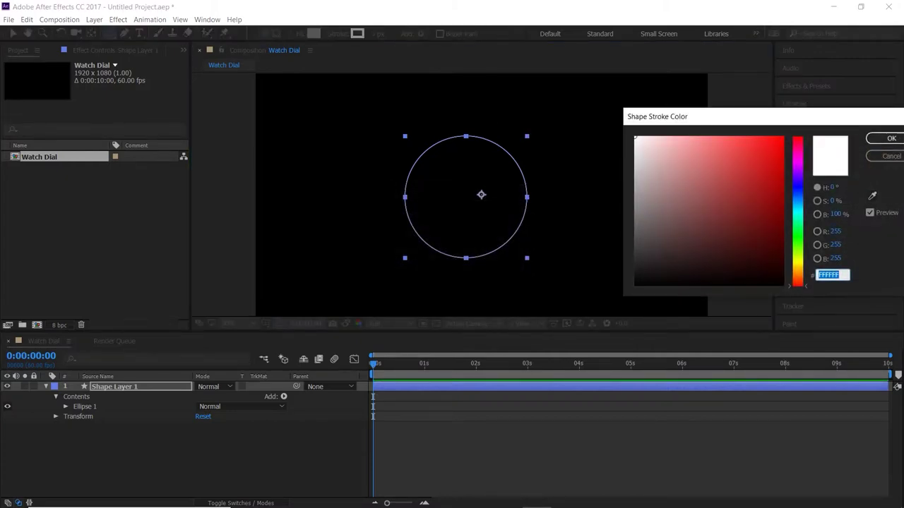
pyautogui.moveTo(764, 188); pyautogui.dragTo(779, 193)
pyautogui.click(890, 138)
pyautogui.moveTo(374, 34); pyautogui.dragTo(389, 34)
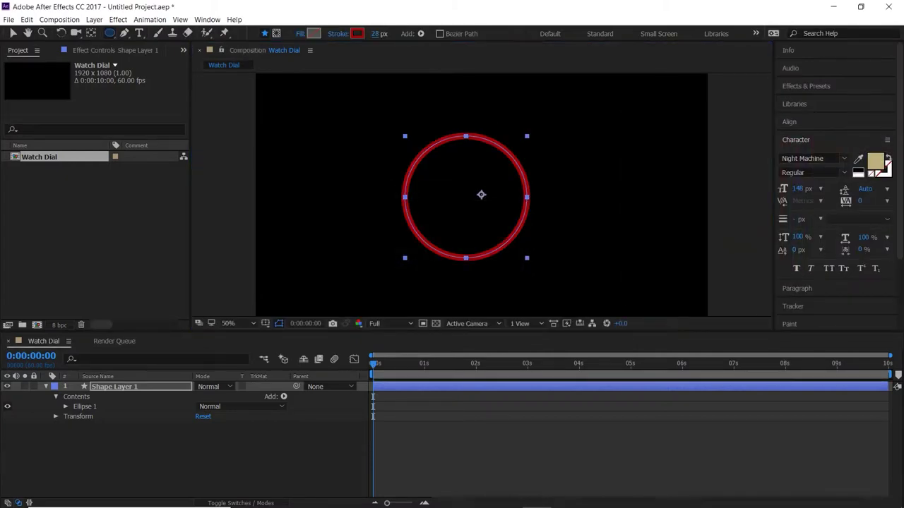
# - Change the circle's stroke type to Linear Gradient
pyautogui.click(356, 33)
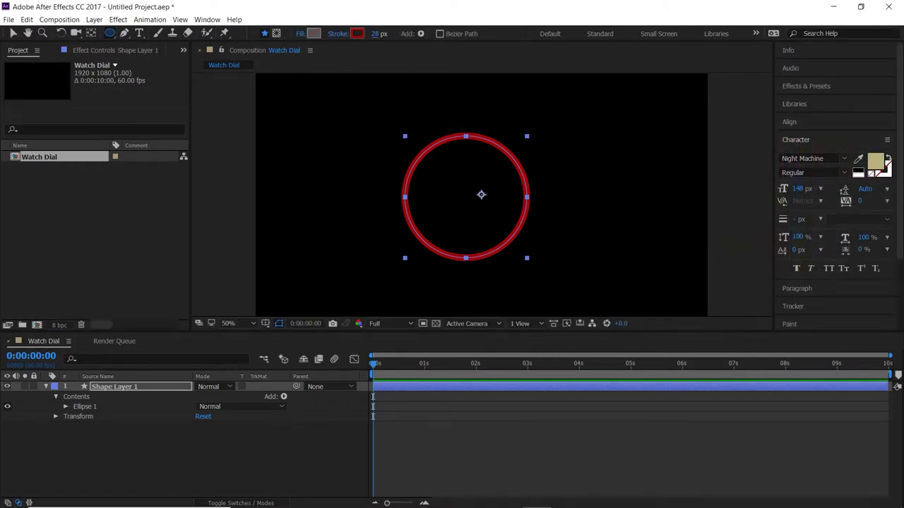
pyautogui.click(337, 34)
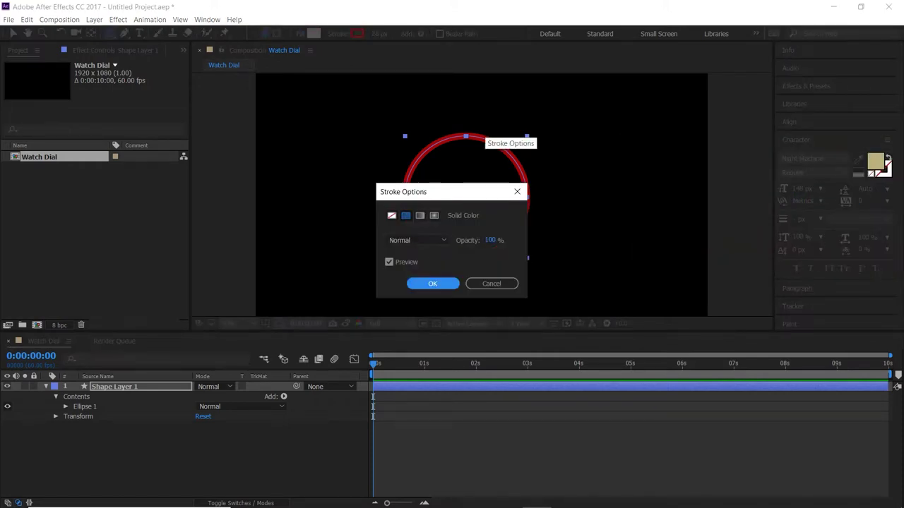
pyautogui.click(393, 216)
pyautogui.click(433, 284)
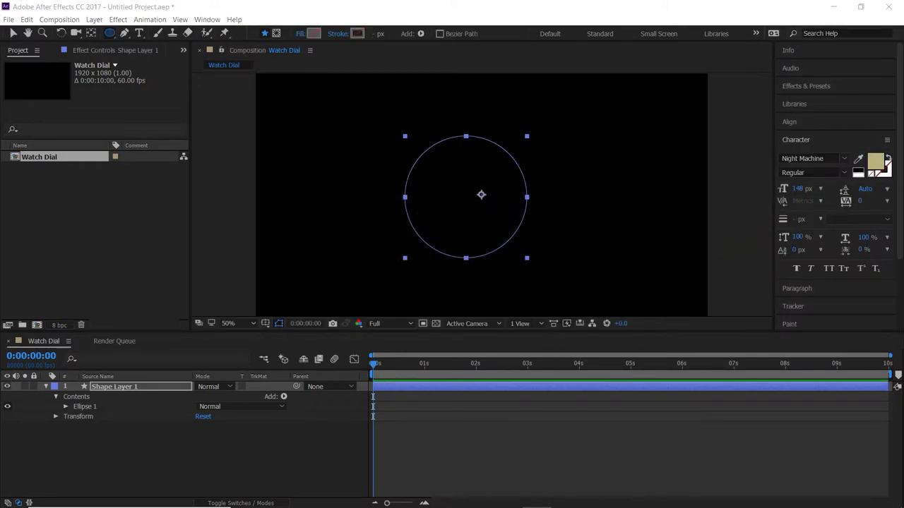
pyautogui.click(337, 33)
pyautogui.click(419, 215)
pyautogui.click(432, 284)
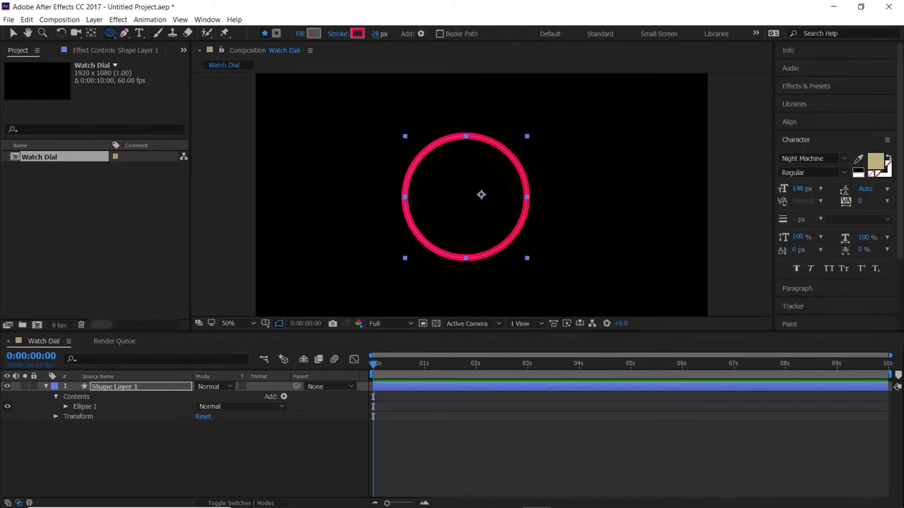
# - Set the first colour stop of the circle's stroke gradient to pink FF2267
pyautogui.click(358, 33)
pyautogui.moveTo(719, 210); pyautogui.dragTo(701, 208)
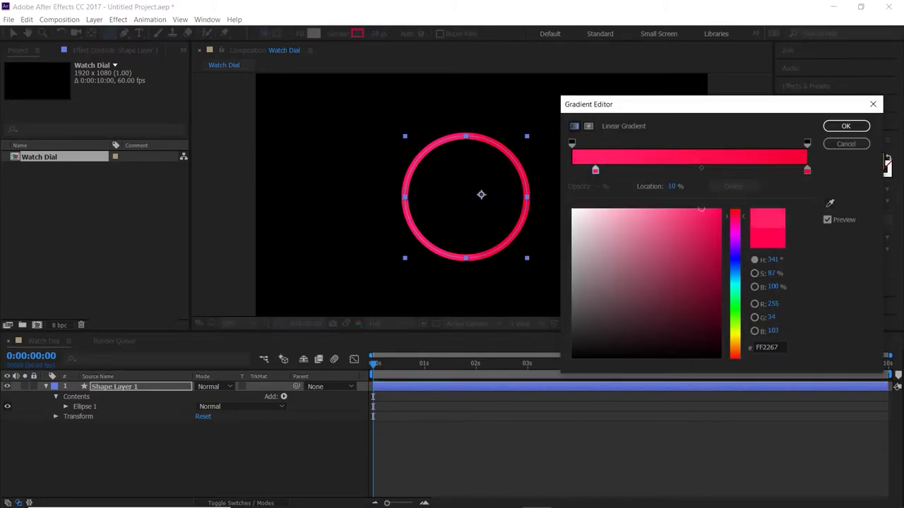
pyautogui.click(845, 127)
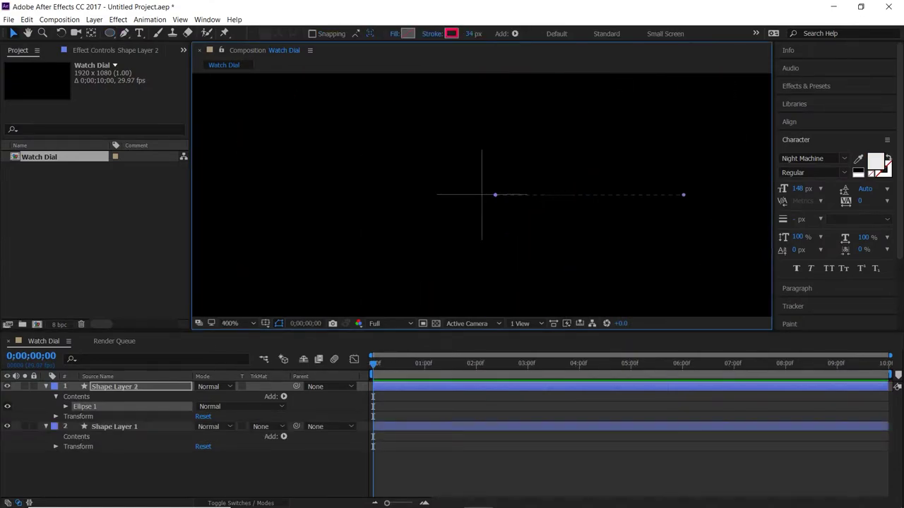
# - Move the stroke gradient's start point to the circle's centre and confirm FF004F as its first stop colour
pyautogui.moveTo(494, 195); pyautogui.dragTo(480, 194)
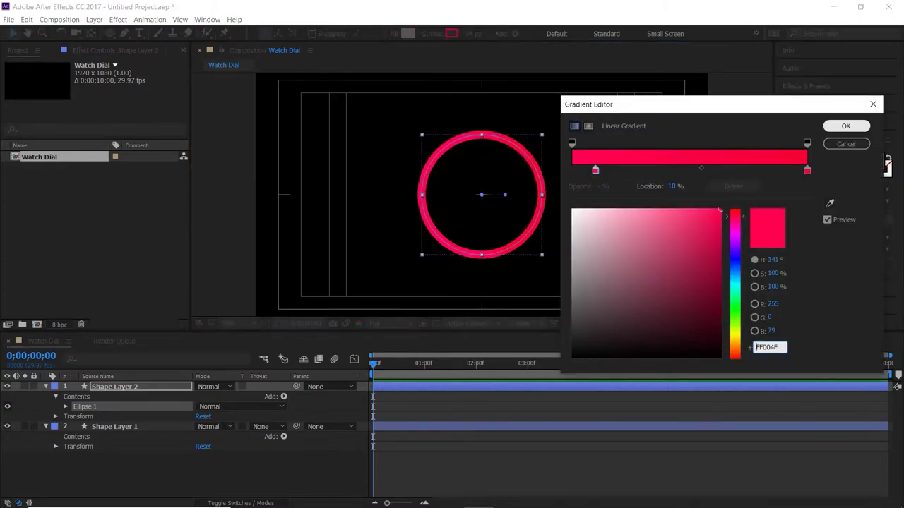
pyautogui.press('Return')
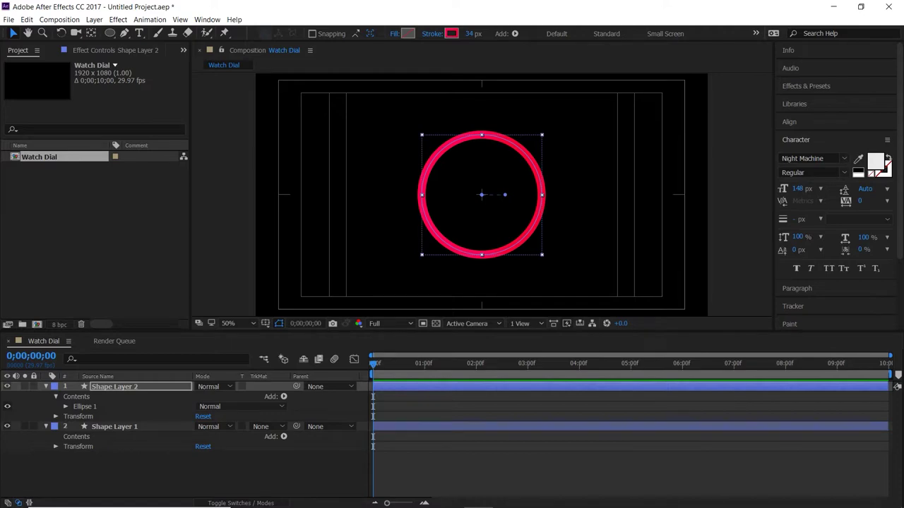
# - Delete the empty Shape Layer 1, leaving only the layer with the ring
pyautogui.press('Delete')
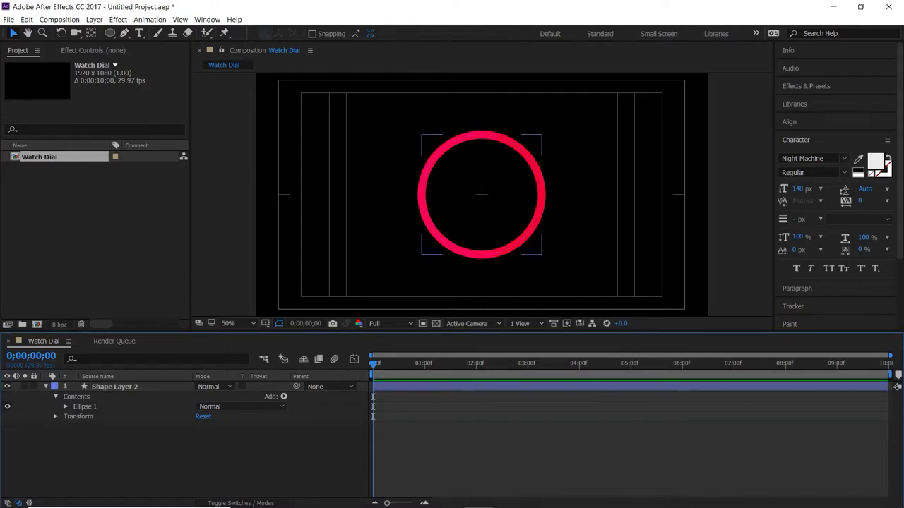
pyautogui.click(7, 387)
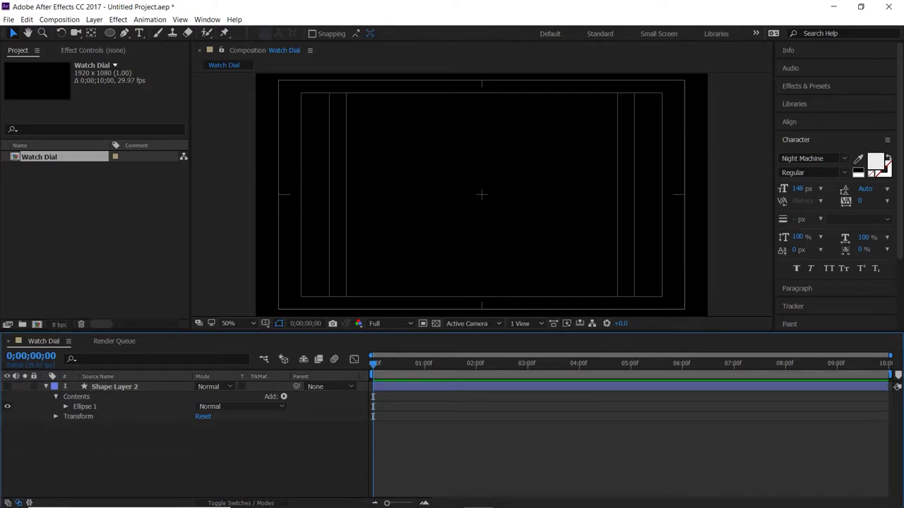
pyautogui.click(7, 386)
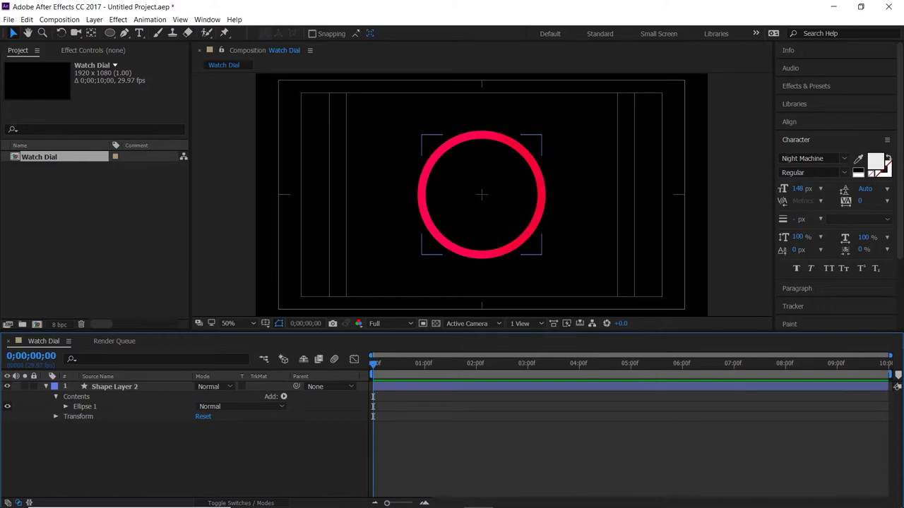
# - Add Trim Paths to Shape Layer 2 and keyframe its End at 1% at the start of the timeline
pyautogui.click(283, 396)
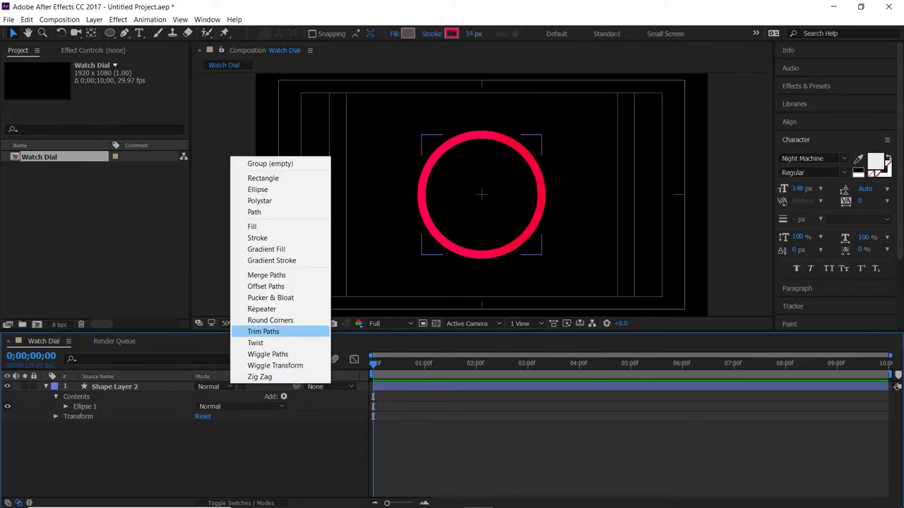
pyautogui.click(270, 331)
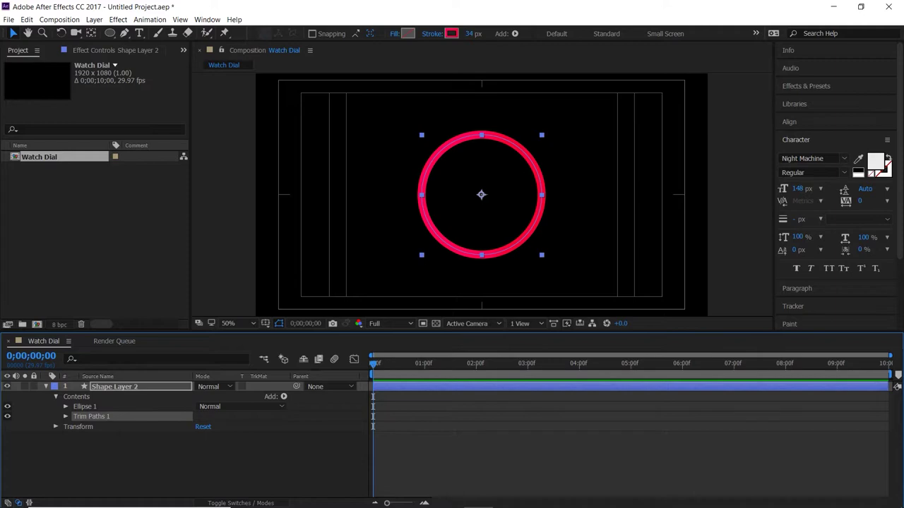
pyautogui.click(65, 417)
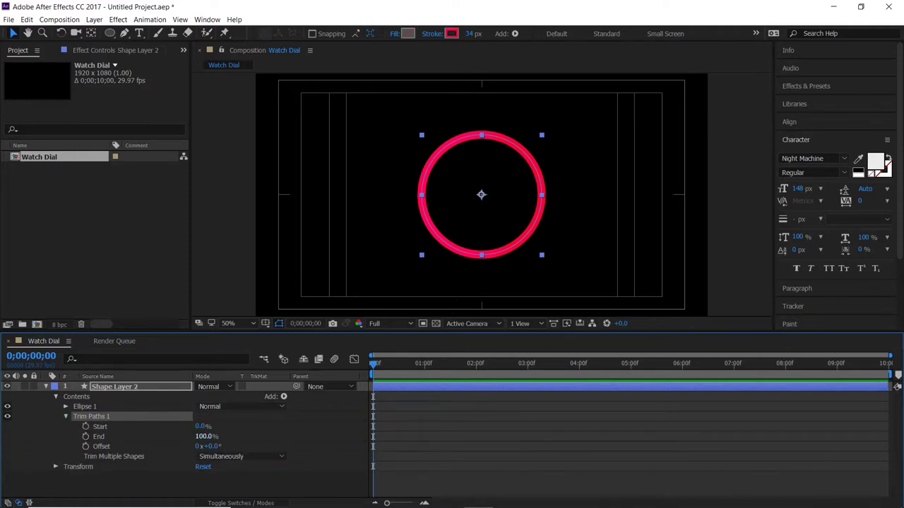
pyautogui.moveTo(203, 436); pyautogui.dragTo(157, 436)
pyautogui.click(86, 436)
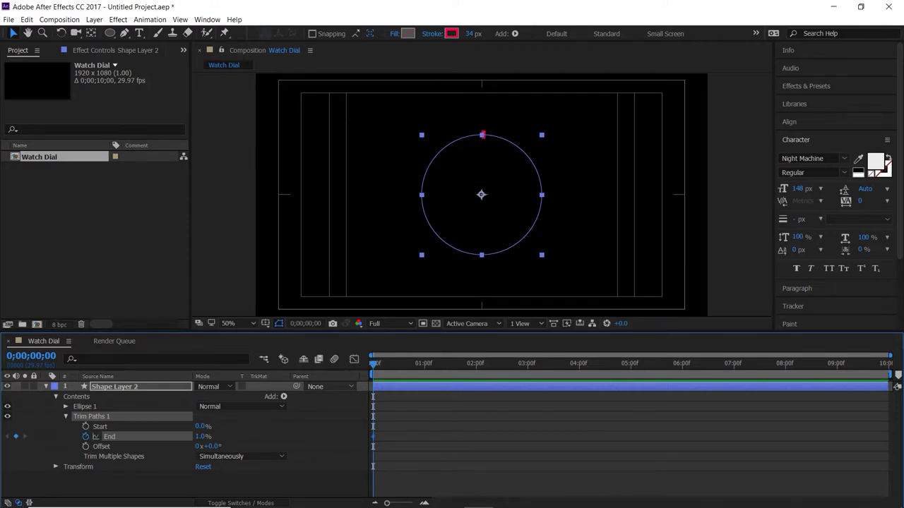
# - Add a second Trim Paths End keyframe of 100% at 0;00;00;22 and preview the animation
pyautogui.press('space')
pyautogui.press('space')
pyautogui.moveTo(203, 436); pyautogui.dragTo(269, 437)
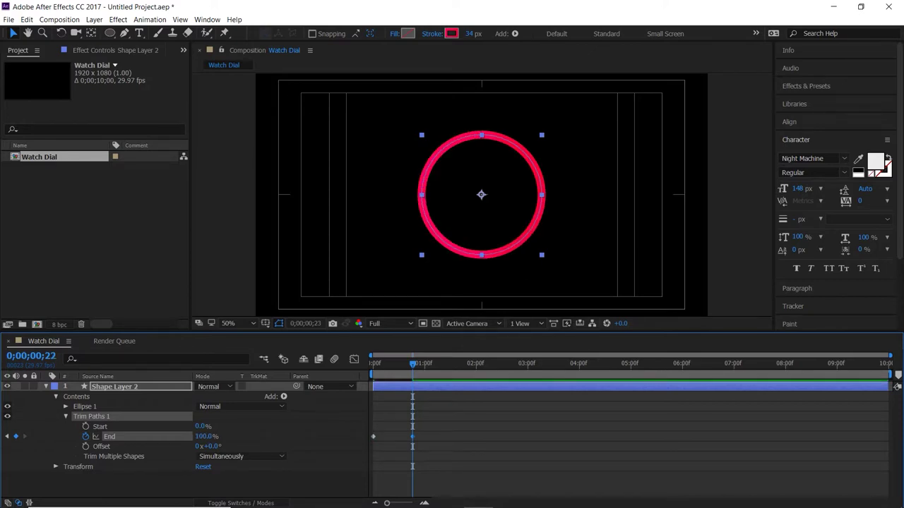
pyautogui.press('space')
pyautogui.press('space')
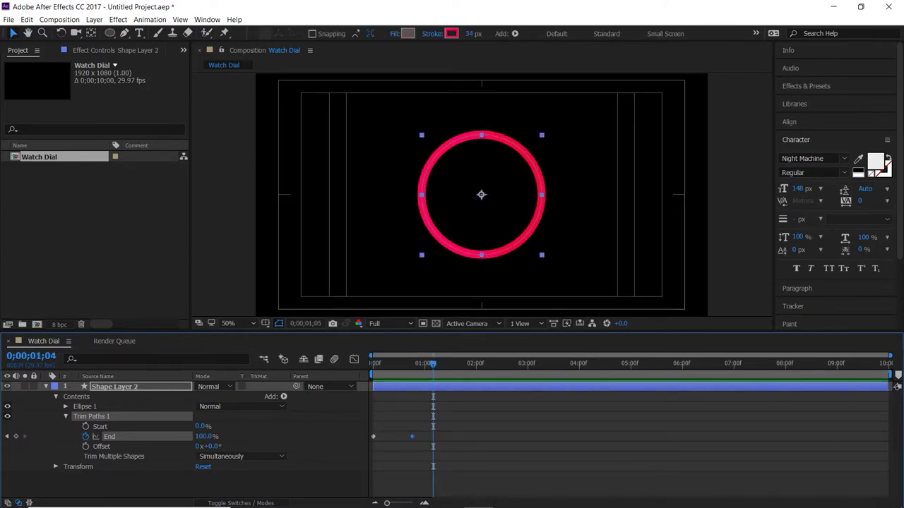
pyautogui.press('space')
pyautogui.press('space')
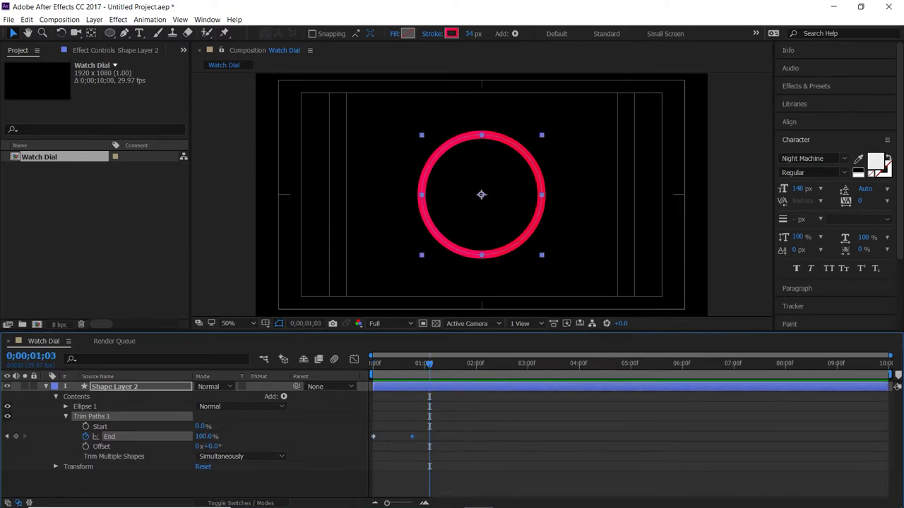
# - Apply Easy Ease to both Trim Paths End keyframes and preview the ring drawing on
pyautogui.moveTo(447, 438); pyautogui.dragTo(368, 436)
pyautogui.rightClick(412, 436)
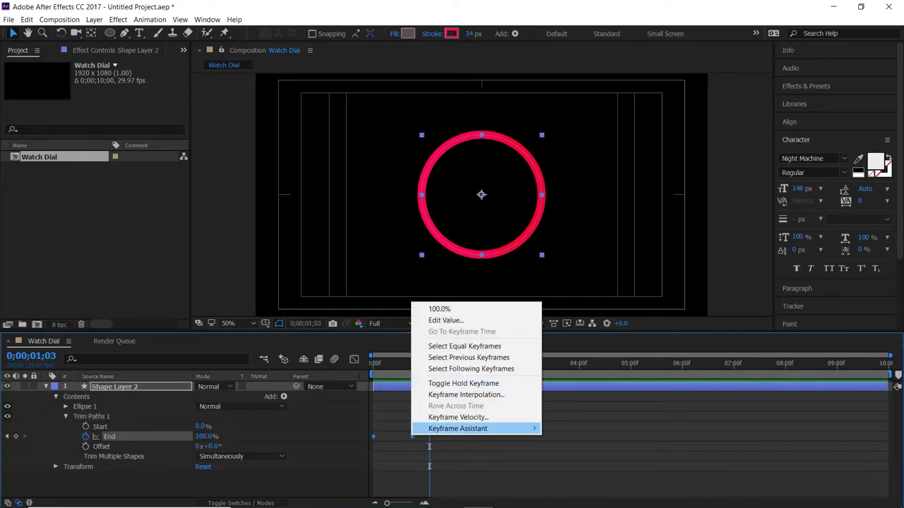
pyautogui.moveTo(459, 428)
pyautogui.click(577, 383)
pyautogui.press('space')
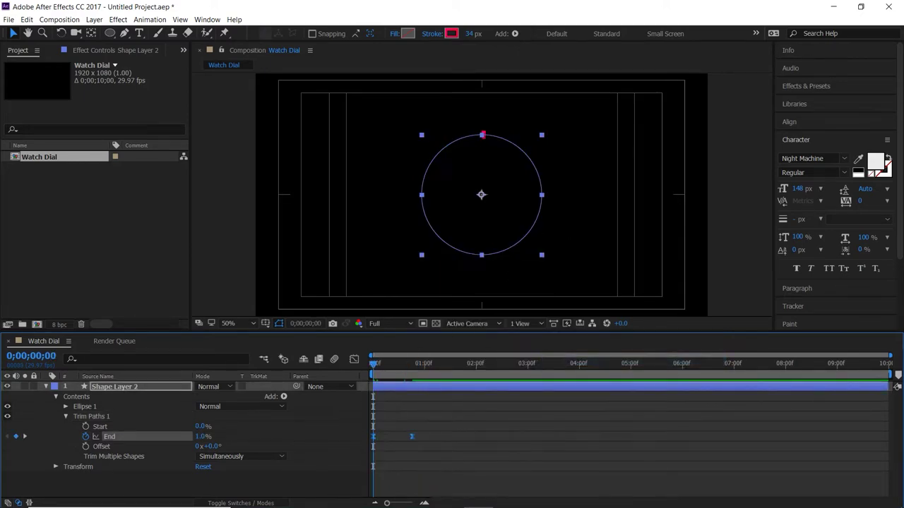
pyautogui.press('space')
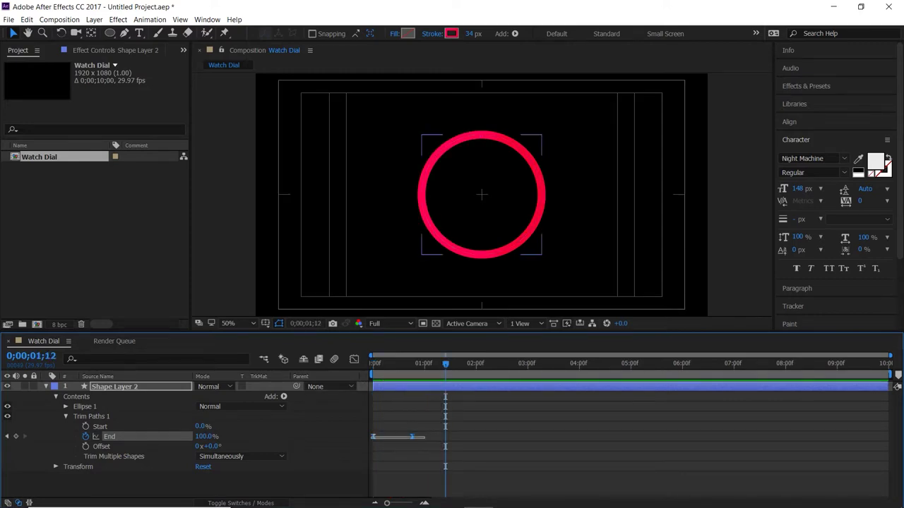
pyautogui.scroll(-2, 184, 437)
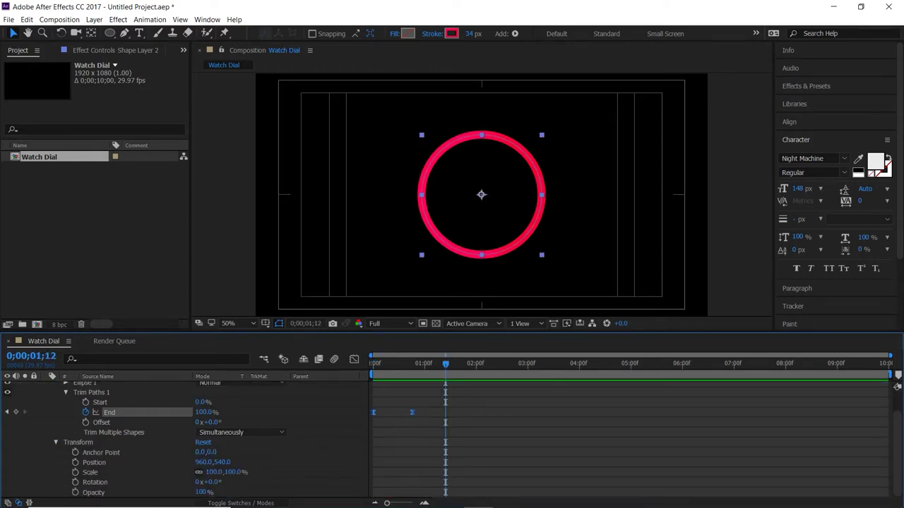
pyautogui.scroll(2, 183, 438)
pyautogui.scroll(-2, 183, 438)
pyautogui.scroll(2, 184, 438)
pyautogui.hotkey('ctrl', 'shift', 'a')
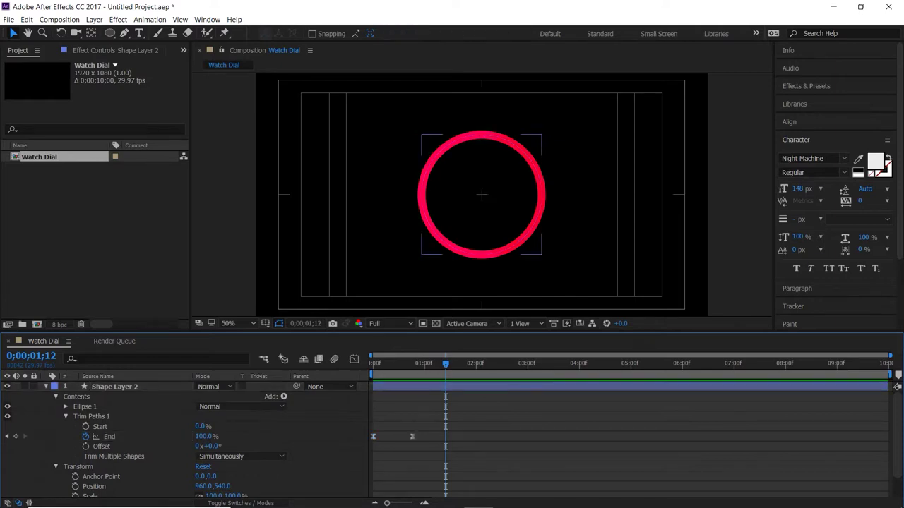
# - Try adding Round Corners to Ellipse 1 and remove it again
pyautogui.click(85, 406)
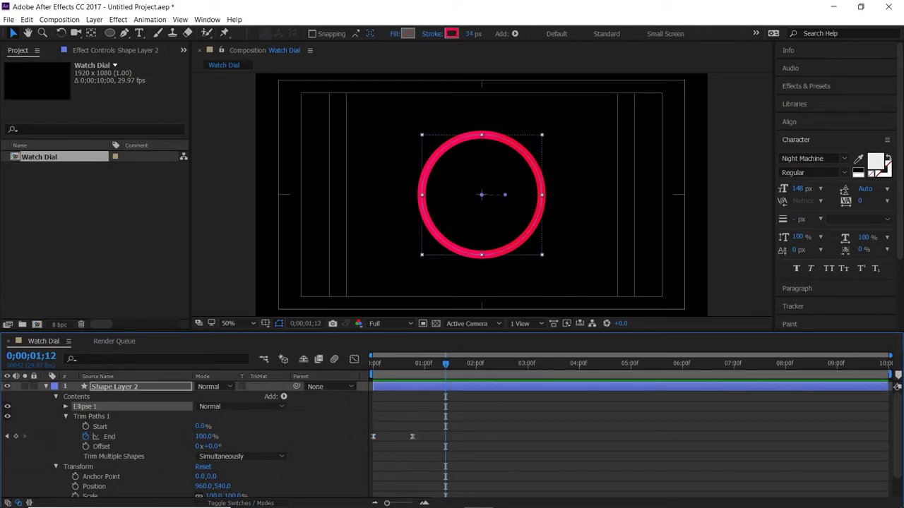
pyautogui.click(283, 396)
pyautogui.click(272, 319)
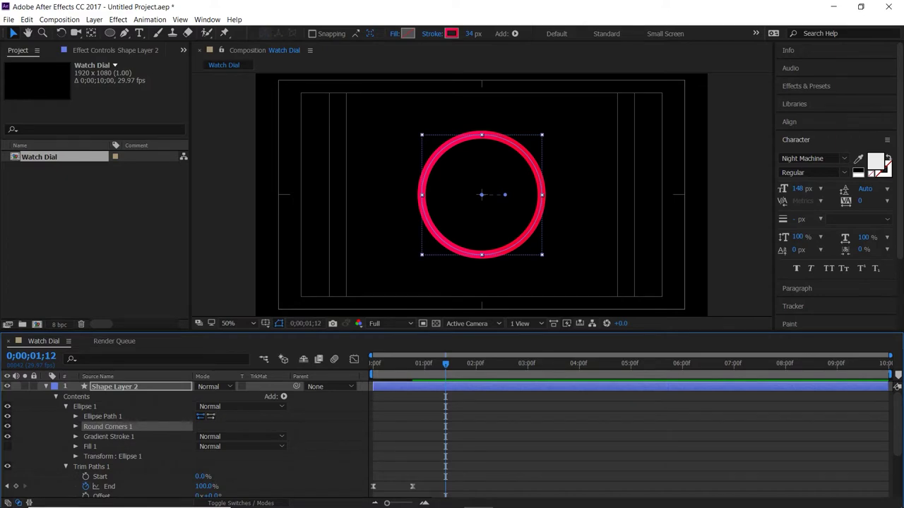
pyautogui.press('Delete')
pyautogui.scroll(-2, 183, 437)
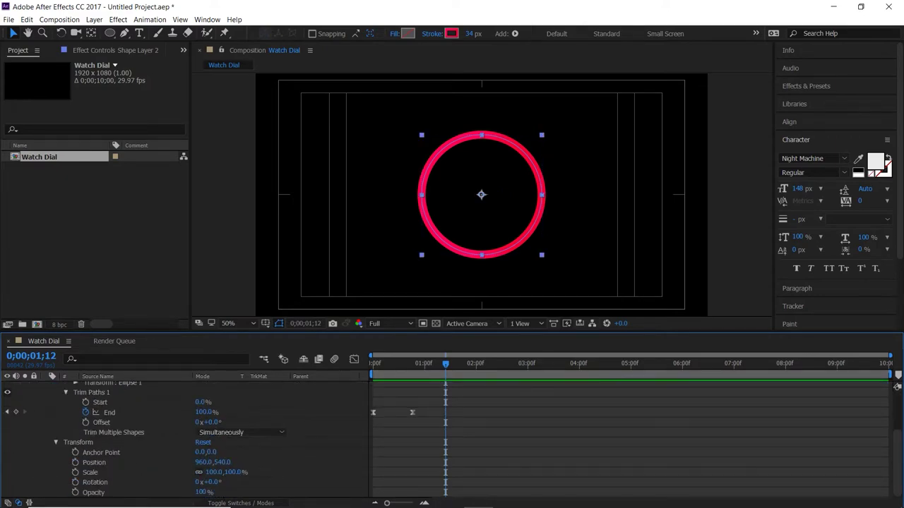
# - Set the Line Cap of Ellipse 1's Gradient Stroke 1 to Round Cap and preview the ring drawing on
pyautogui.scroll(3, 184, 438)
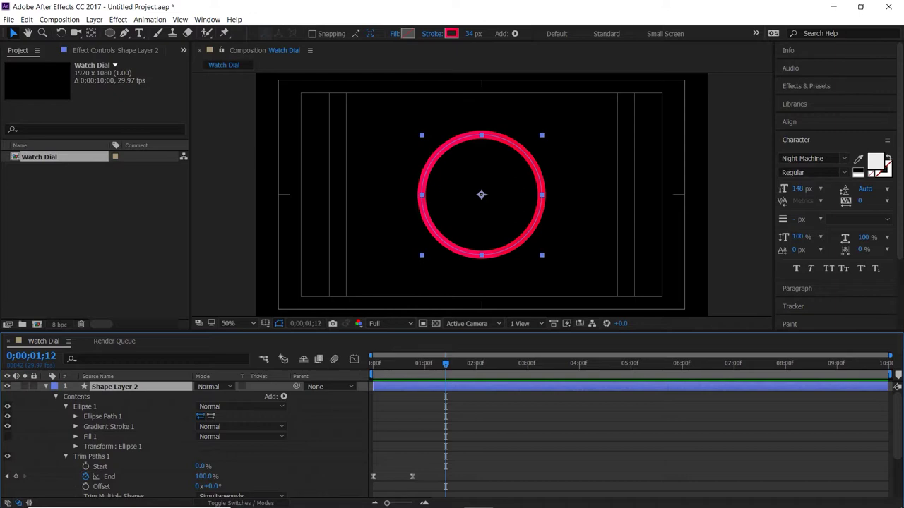
pyautogui.click(76, 426)
pyautogui.click(76, 416)
pyautogui.click(75, 406)
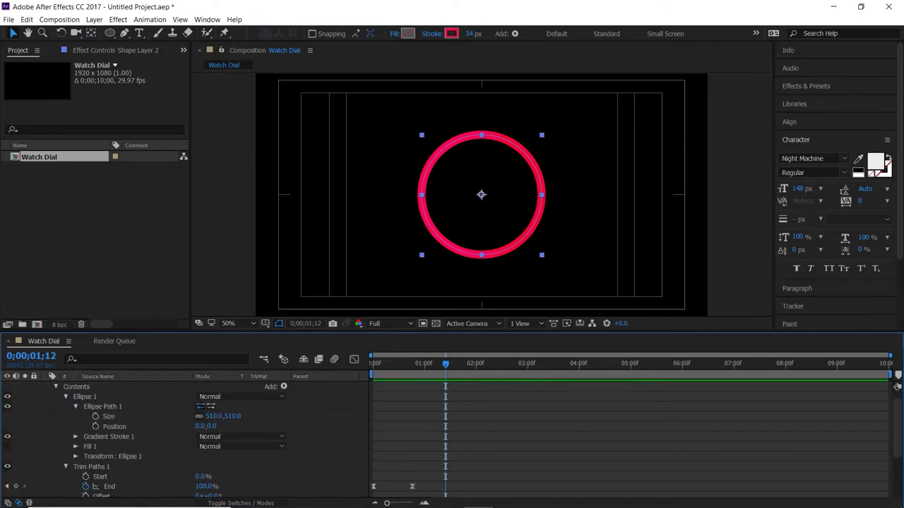
pyautogui.click(76, 407)
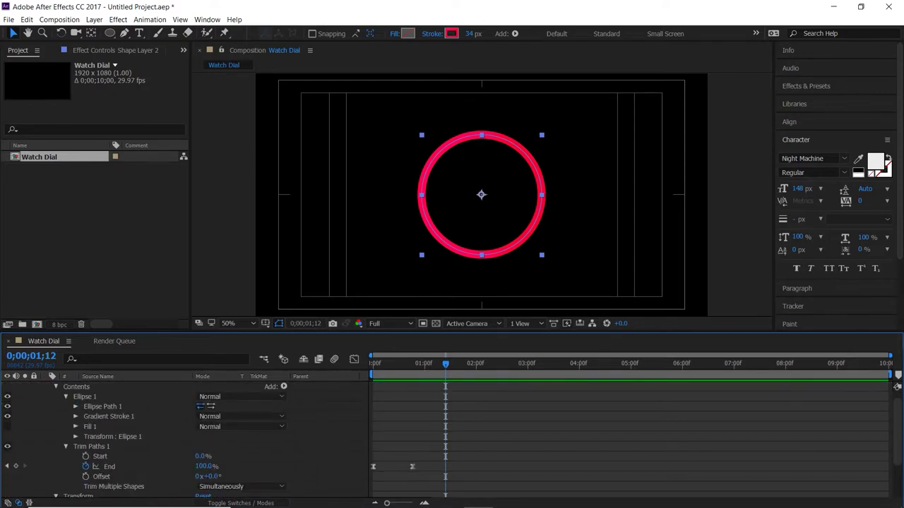
pyautogui.click(75, 426)
pyautogui.scroll(-1, 141, 438)
pyautogui.scroll(1, 183, 437)
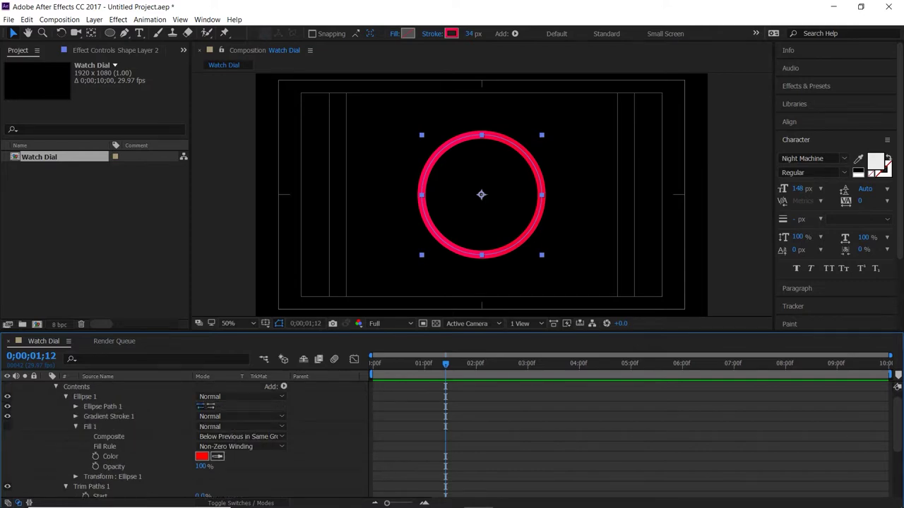
pyautogui.click(76, 416)
pyautogui.scroll(-1, 141, 438)
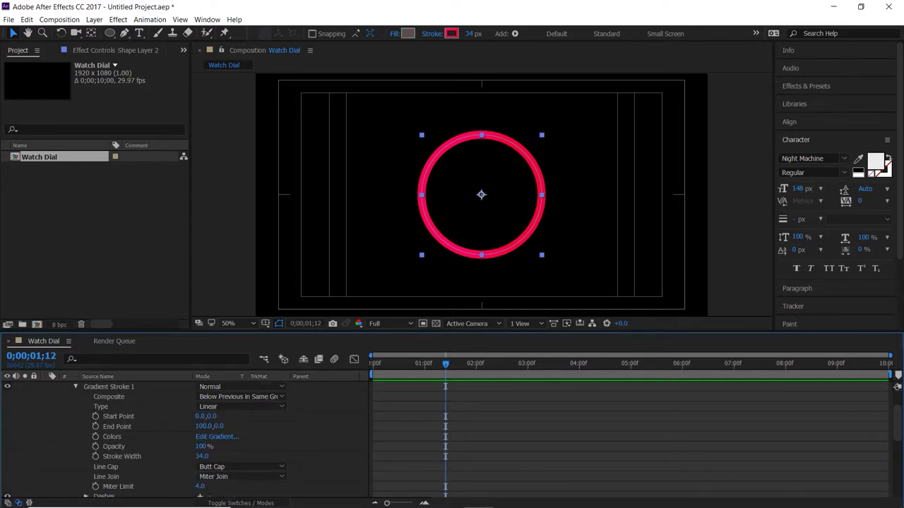
pyautogui.click(240, 467)
pyautogui.click(222, 490)
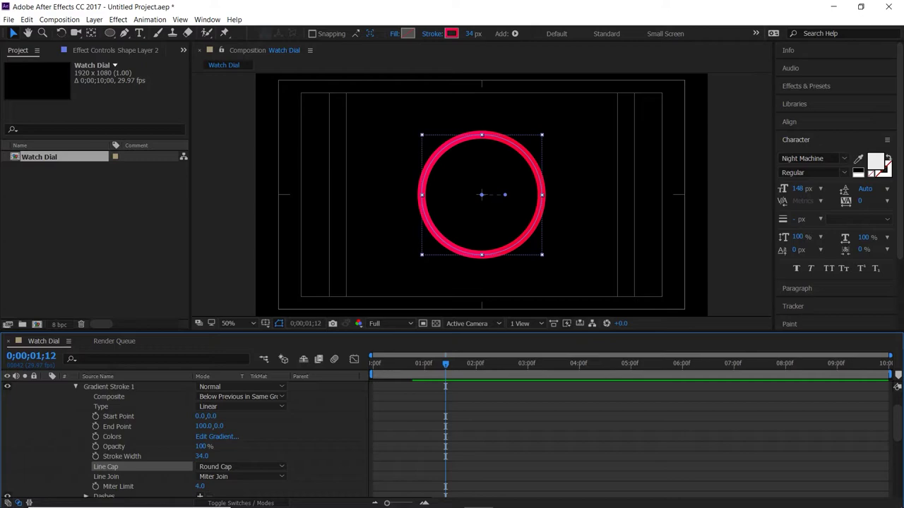
pyautogui.click(416, 363)
pyautogui.press('space')
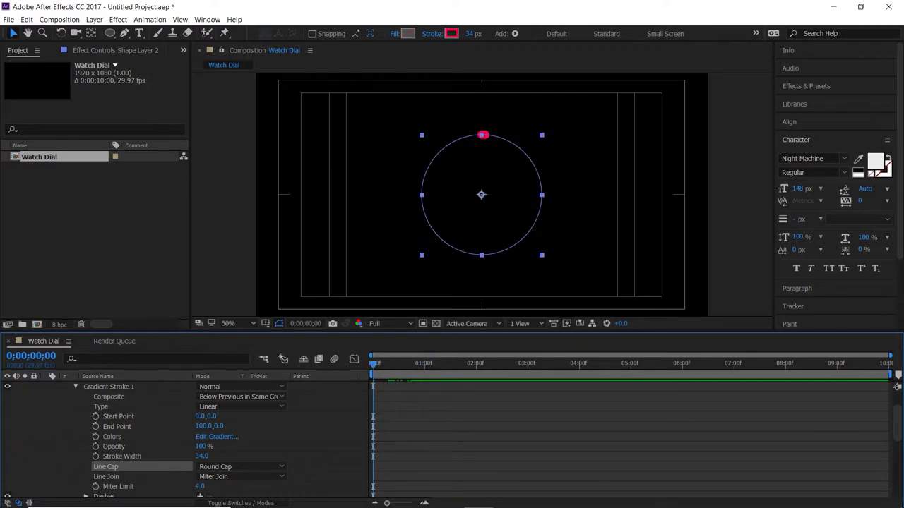
pyautogui.press('space')
# - Collapse the Gradient Stroke, Trim Paths, Transform and Contents property groups of Shape Layer 2
pyautogui.scroll(2, 141, 437)
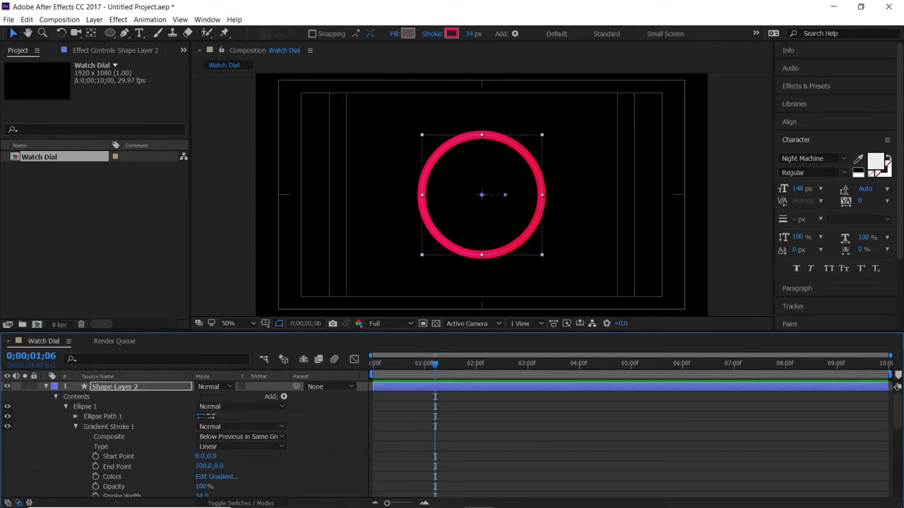
pyautogui.click(75, 427)
pyautogui.click(75, 436)
pyautogui.click(66, 456)
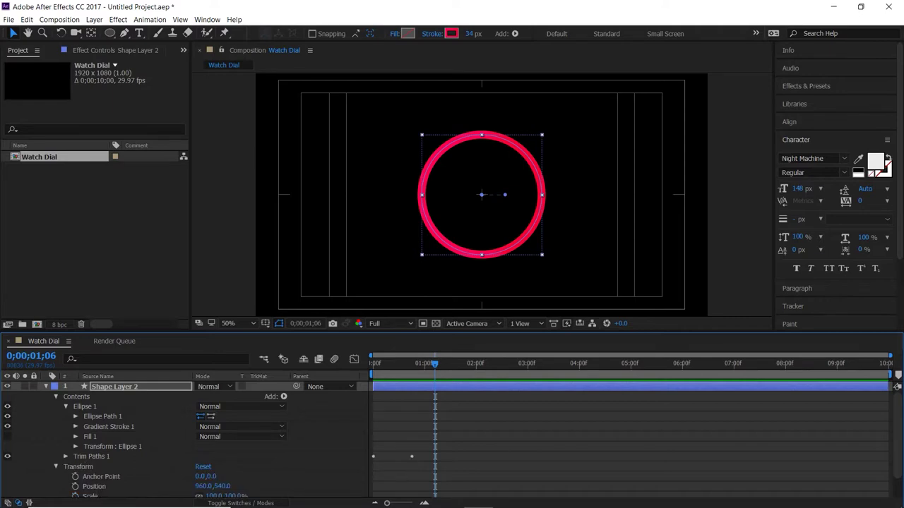
pyautogui.click(56, 467)
pyautogui.click(56, 396)
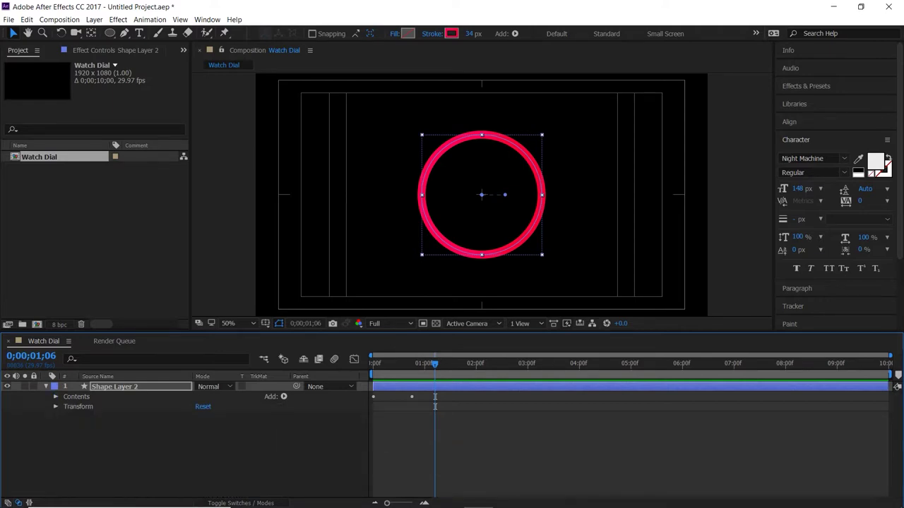
# - Preview the round-capped ring animation from the start and check Shape Layer 2's Transform properties
pyautogui.press('space')
pyautogui.moveTo(431, 365); pyautogui.dragTo(373, 364)
pyautogui.press('space')
pyautogui.click(127, 452)
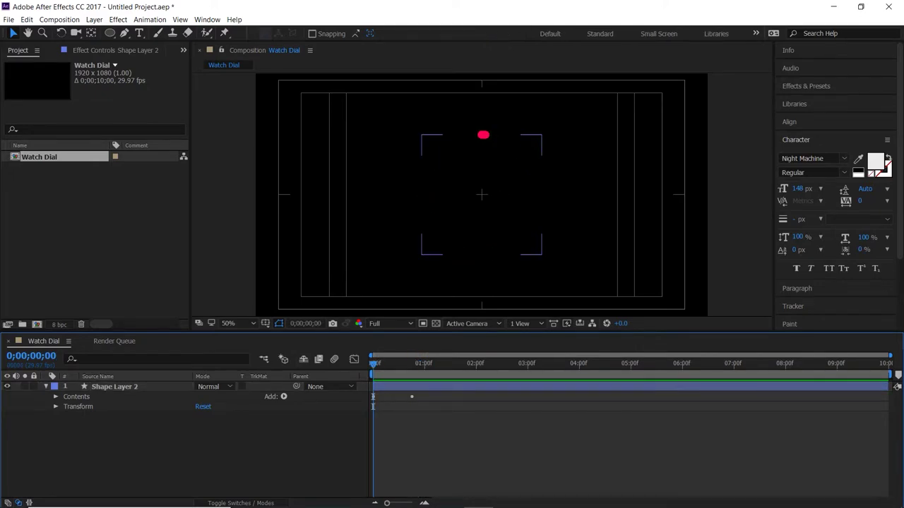
pyautogui.click(56, 407)
pyautogui.press('space')
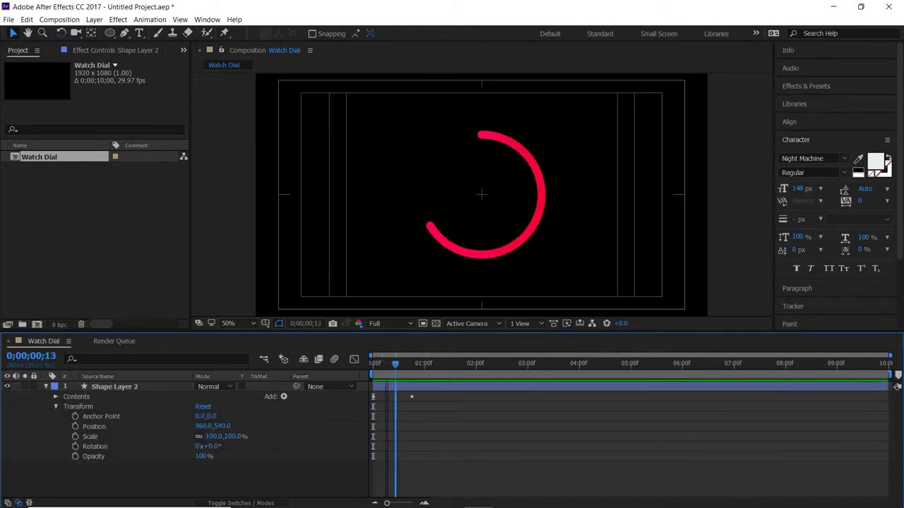
pyautogui.press('space')
pyautogui.click(56, 406)
# - Show both Trim Paths End keyframes in the speed graph and shape the curve into a sharp central peak ending at about 1 second
pyautogui.click(56, 397)
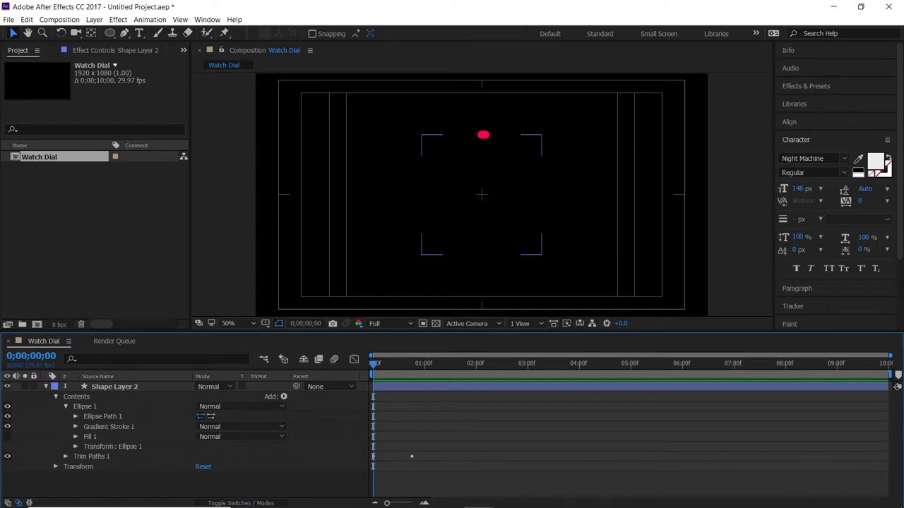
pyautogui.click(65, 456)
pyautogui.click(110, 462)
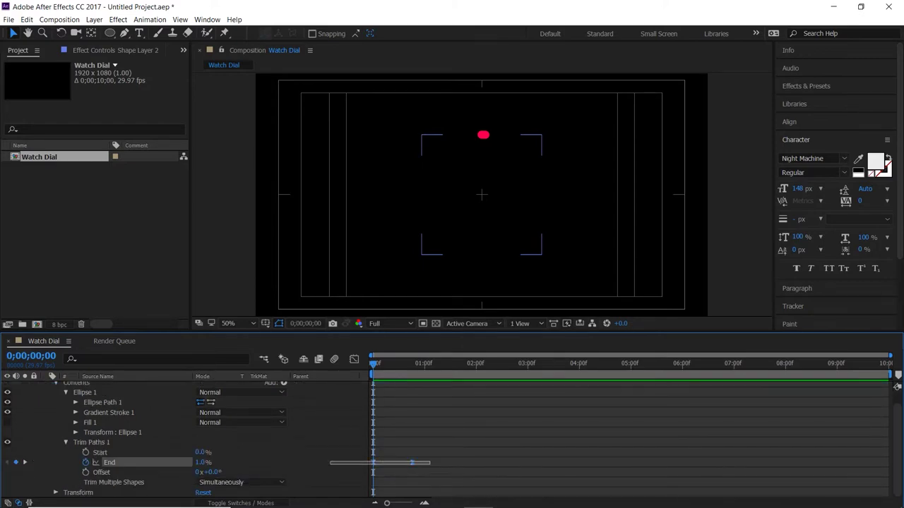
pyautogui.click(354, 360)
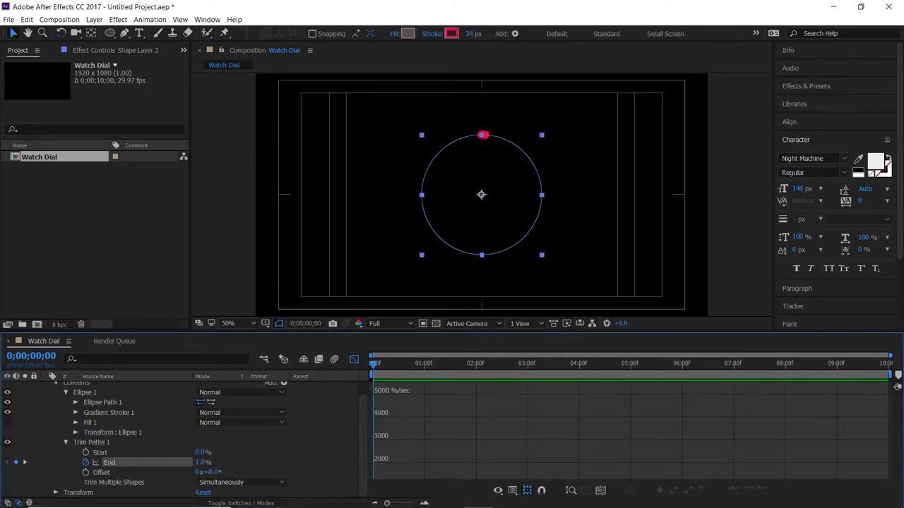
pyautogui.click(412, 440)
pyautogui.click(373, 439)
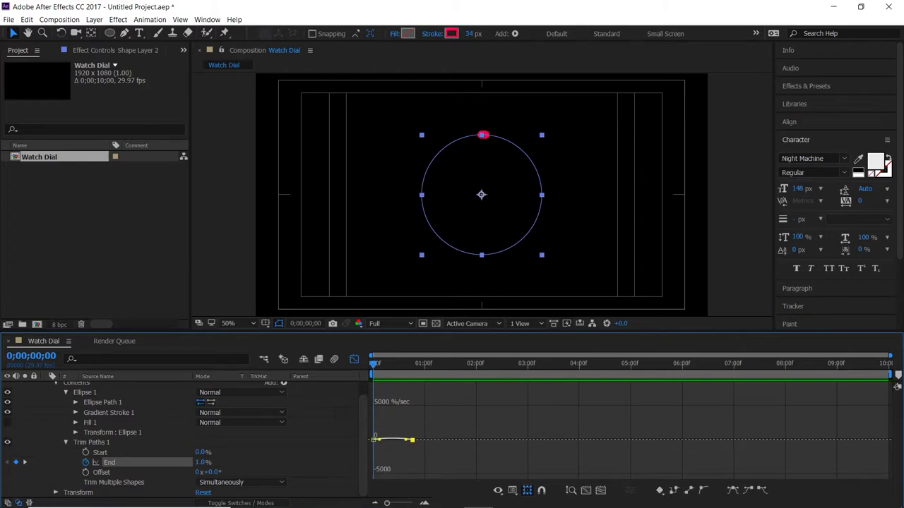
pyautogui.moveTo(380, 440)
pyautogui.mouseDown()
pyautogui.moveTo(418, 439)
pyautogui.moveTo(372, 447)
pyautogui.moveTo(424, 445)
pyautogui.mouseUp()
pyautogui.press('space')
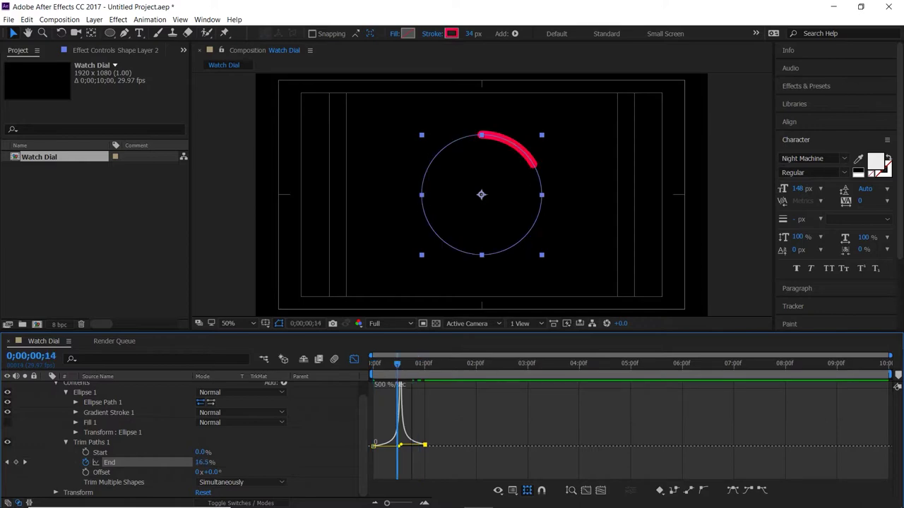
pyautogui.press('space')
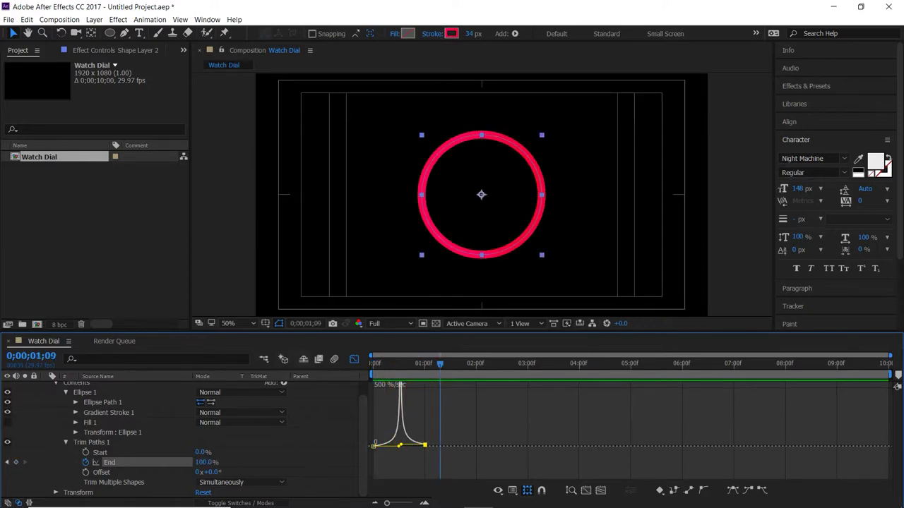
# - Soften the End speed curve into a gentler bell with the last keyframe at 0;00;01;13 and preview it
pyautogui.moveTo(401, 444); pyautogui.dragTo(423, 445)
pyautogui.press('space')
pyautogui.press('space')
pyautogui.press('space')
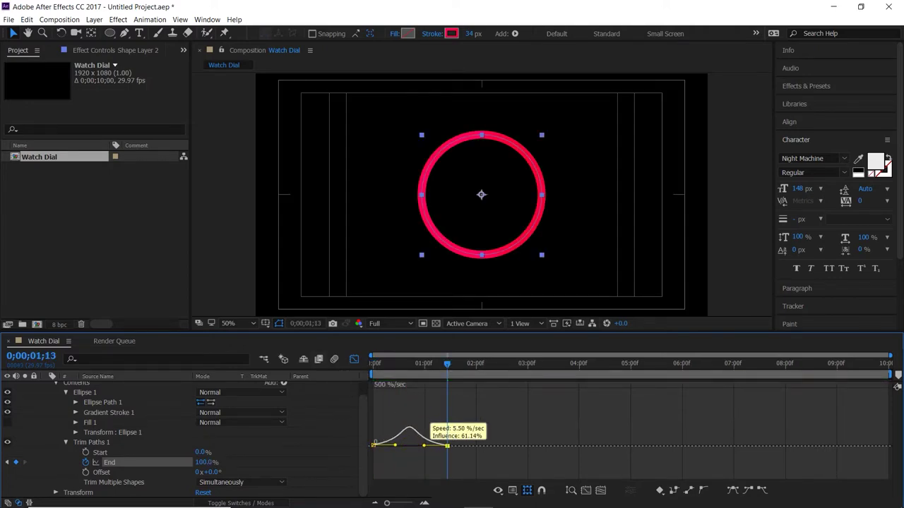
pyautogui.press('space')
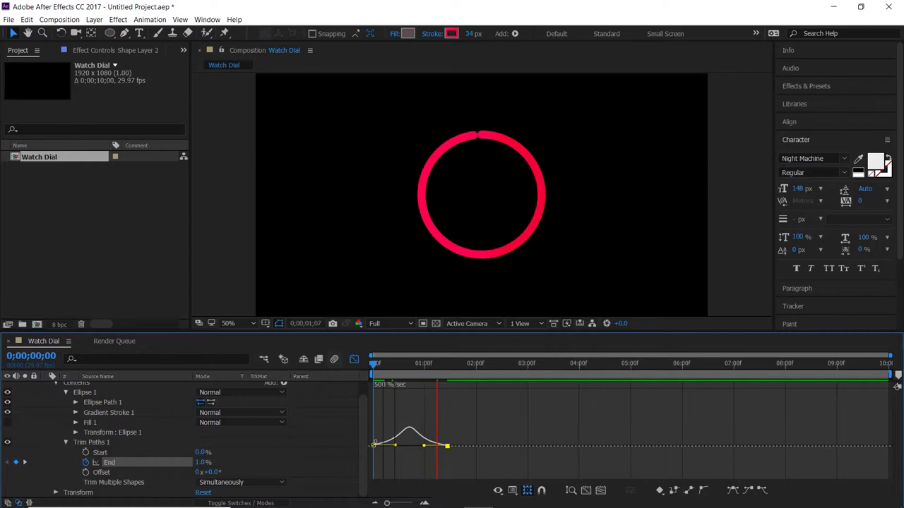
pyautogui.press('space')
# - Move the last Trim Paths End keyframe back to about 1 second and replay the ring animation to check its timing
pyautogui.moveTo(447, 445); pyautogui.dragTo(423, 447)
pyautogui.press('j')
pyautogui.press('j')
pyautogui.press('space')
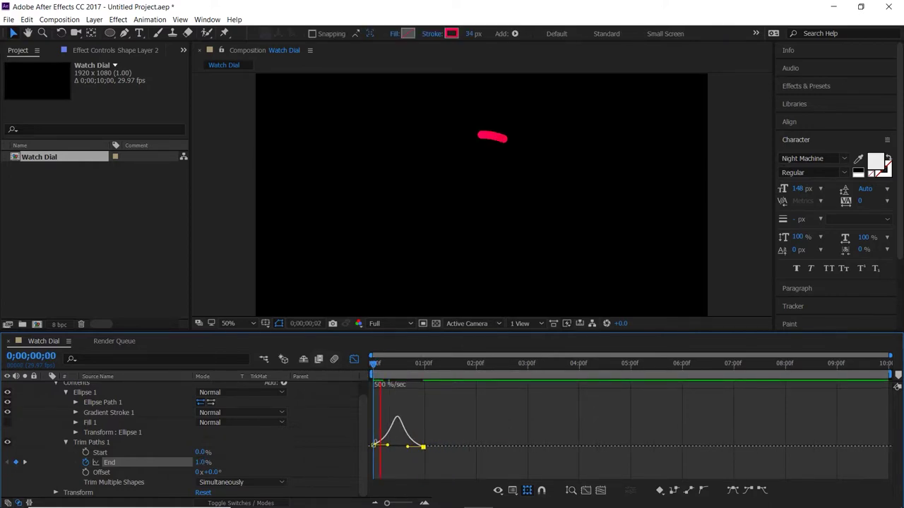
pyautogui.press('space')
pyautogui.press('space')
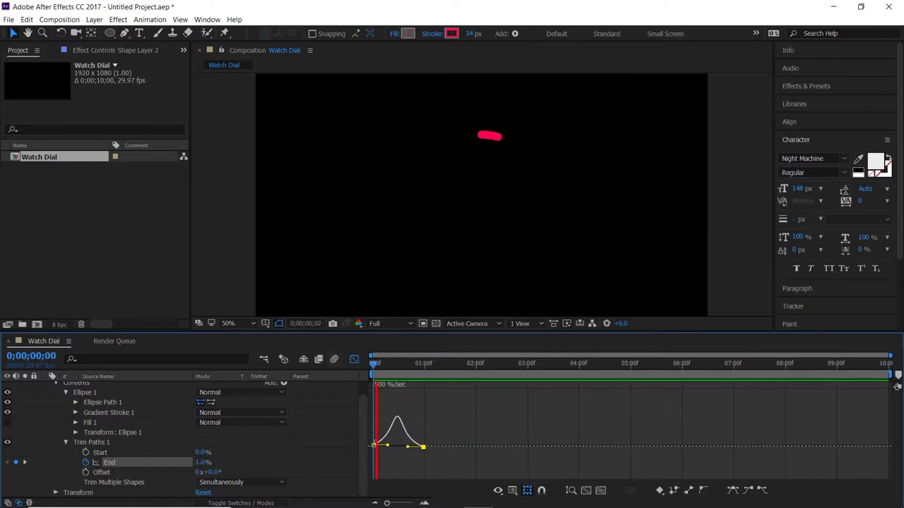
pyautogui.press('space')
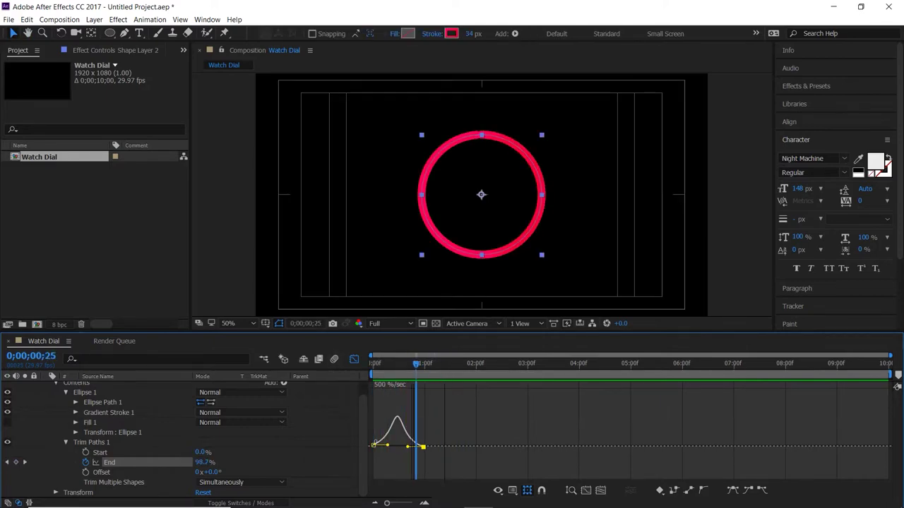
pyautogui.moveTo(416, 364)
pyautogui.mouseDown()
pyautogui.moveTo(404, 364)
pyautogui.moveTo(416, 363)
pyautogui.mouseUp()
pyautogui.press('space')
pyautogui.press('space')
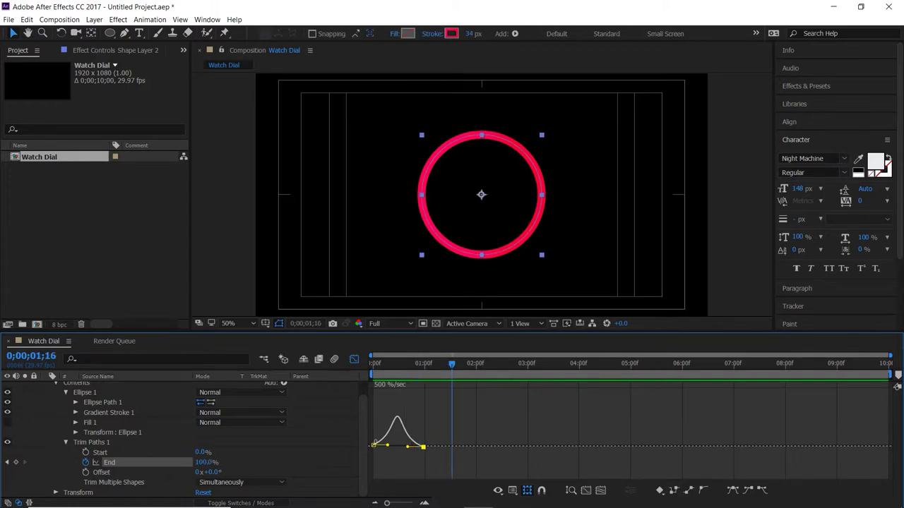
pyautogui.press('space')
pyautogui.press('space')
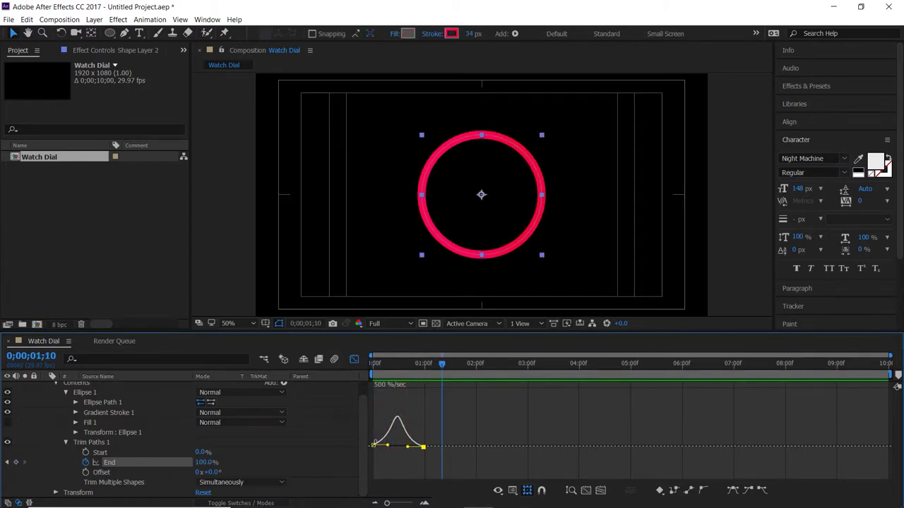
# - Collapse Shape Layer 2 and deselect everything in the composition
pyautogui.scroll(1, 184, 438)
pyautogui.click(46, 387)
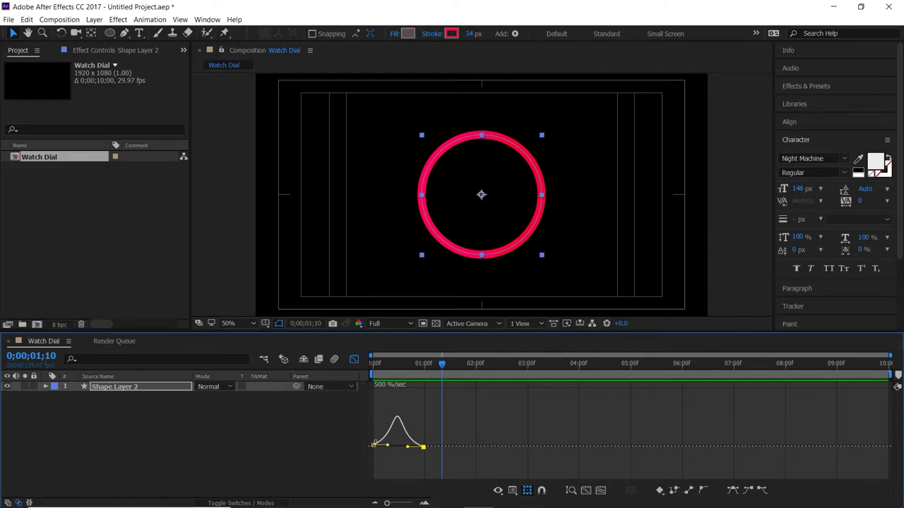
pyautogui.hotkey('ctrl', 'shift', 'a')
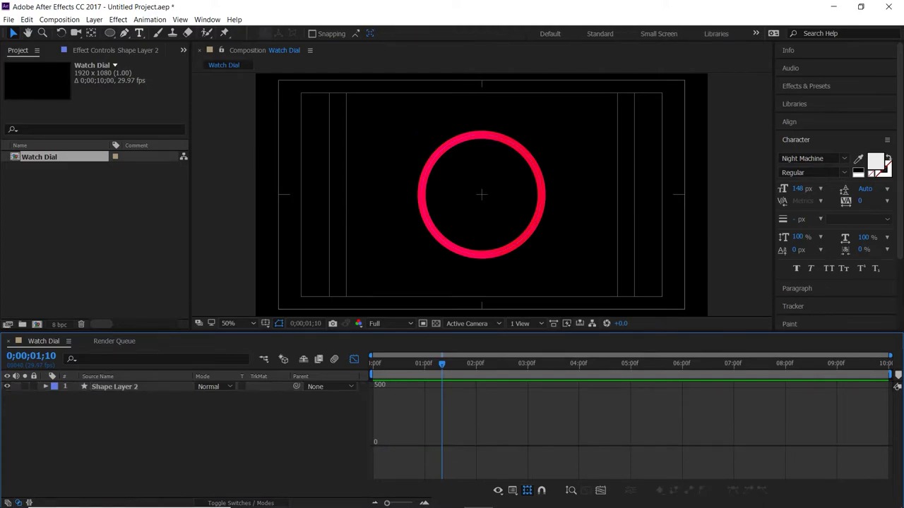
# - Draw a straight vertical watch hand with the Pen tool from the composition's exact centre up to just inside the ring's upper edge
pyautogui.click(125, 33)
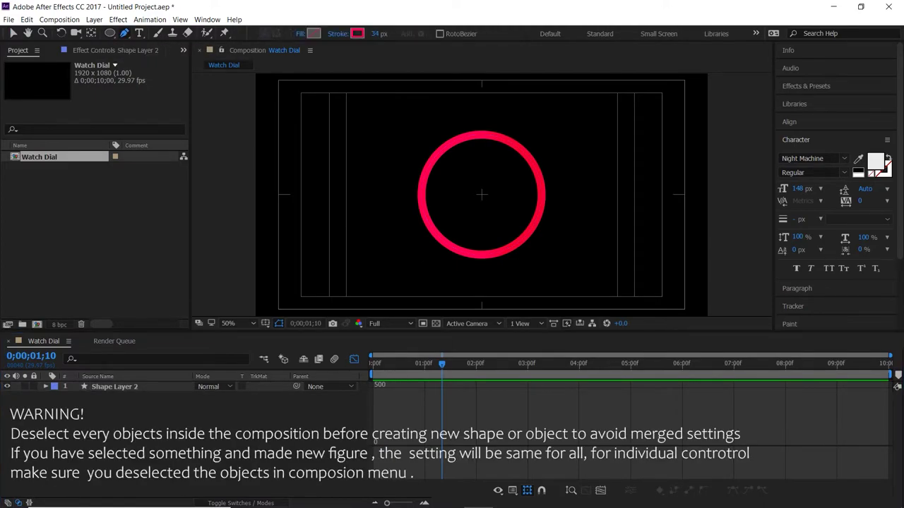
pyautogui.click(124, 33)
pyautogui.click(357, 33)
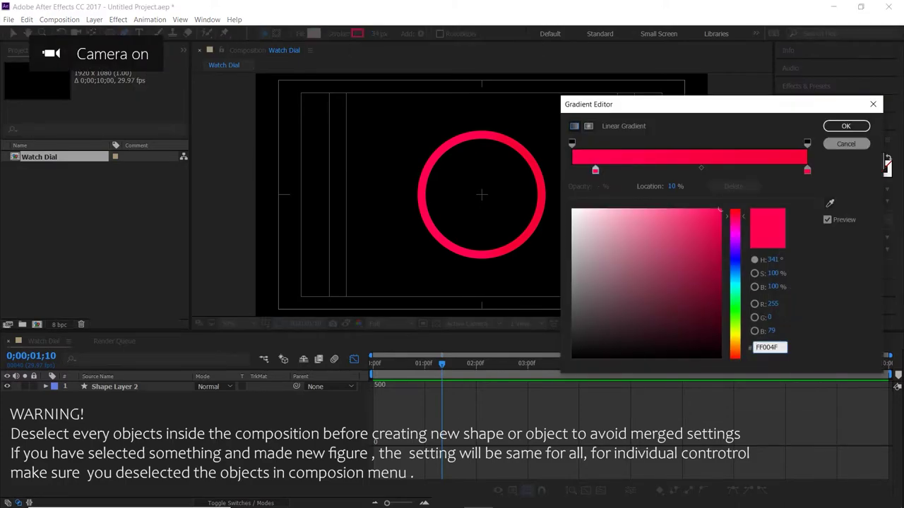
pyautogui.click(845, 144)
pyautogui.scroll(5, 481, 195)
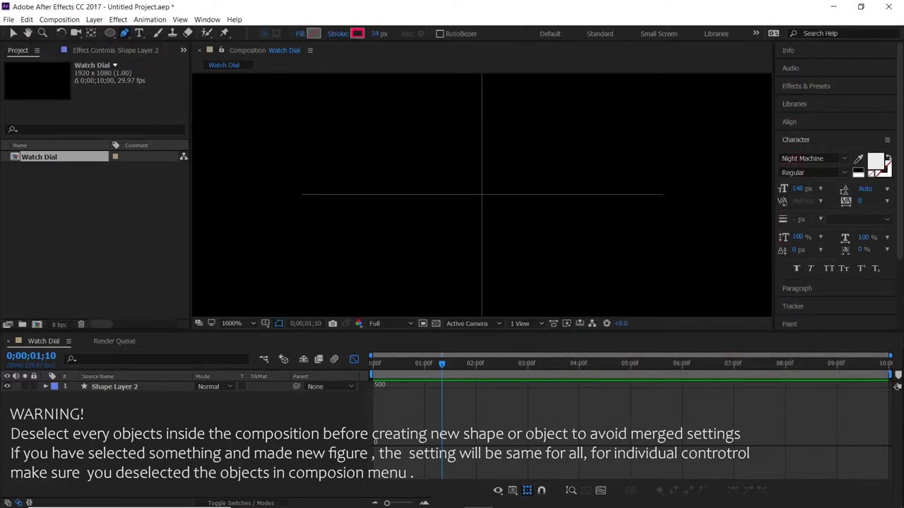
pyautogui.click(481, 194)
pyautogui.scroll(-8, 481, 194)
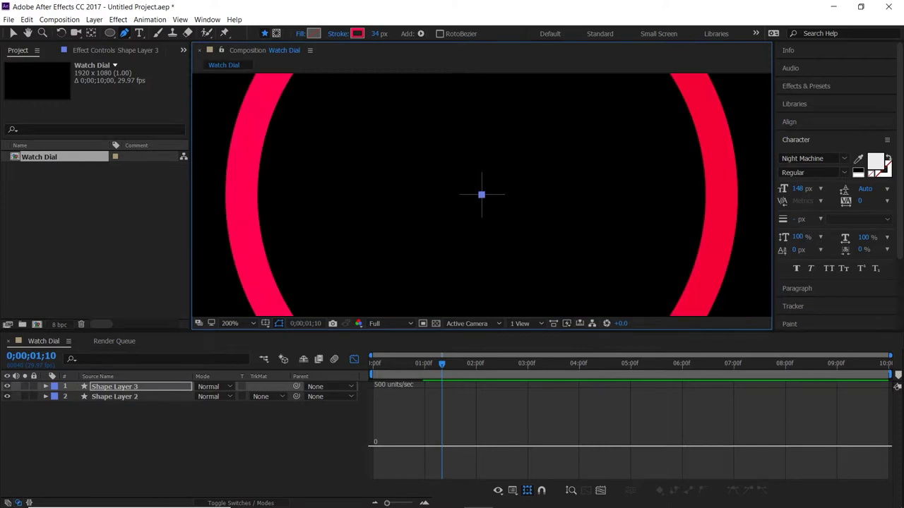
pyautogui.click(481, 147)
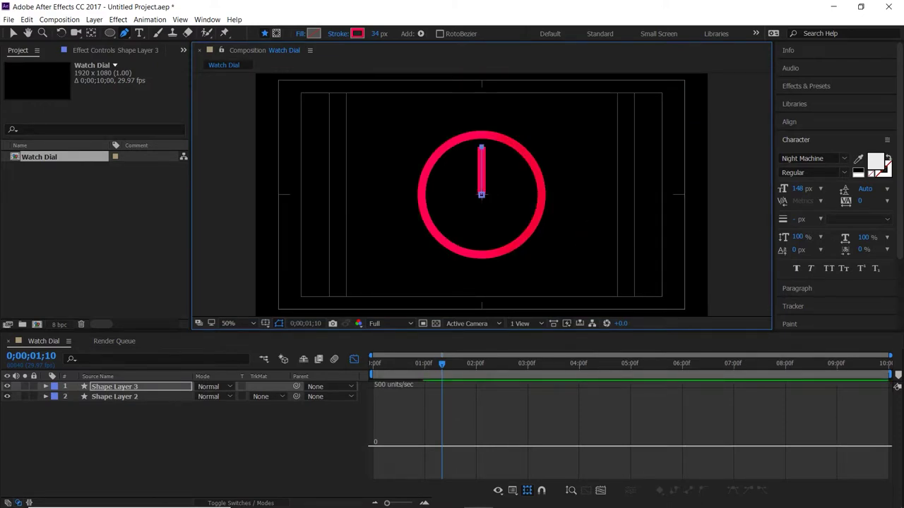
# - Set the line cap of Shape Layer 3's gradient stroke to Round Cap
pyautogui.click(46, 386)
pyautogui.click(56, 407)
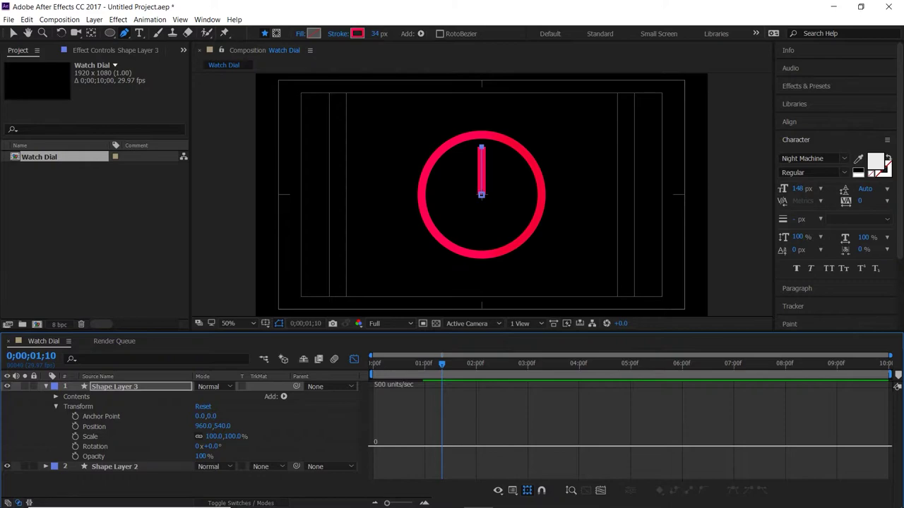
pyautogui.click(56, 397)
pyautogui.click(65, 407)
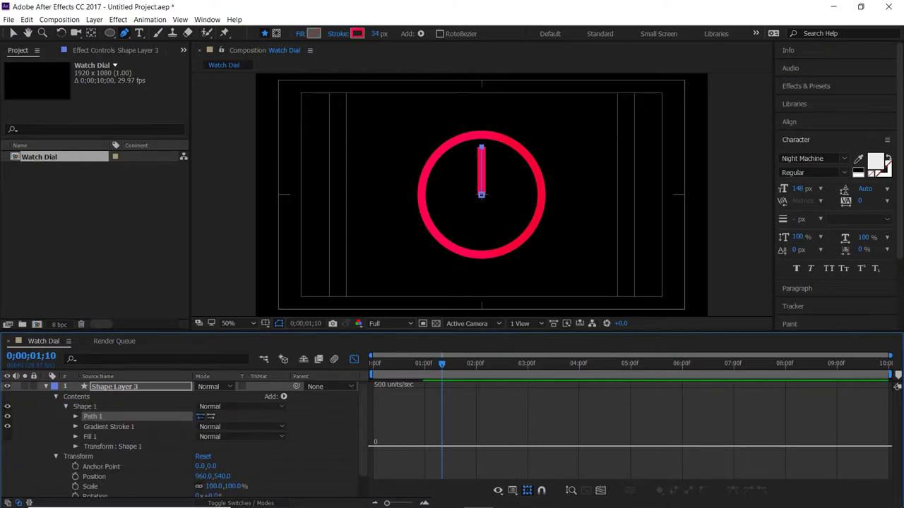
pyautogui.click(76, 427)
pyautogui.scroll(-1, 183, 437)
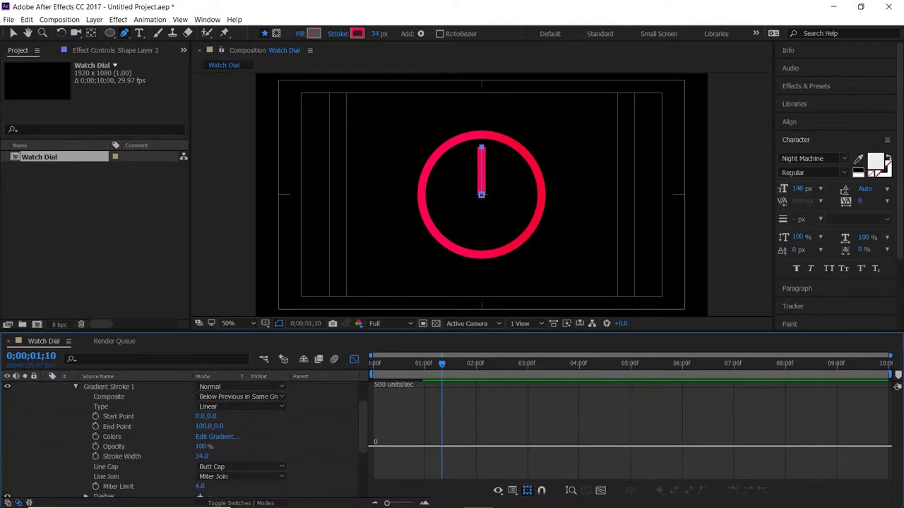
pyautogui.click(214, 466)
pyautogui.click(227, 478)
pyautogui.scroll(1, 227, 466)
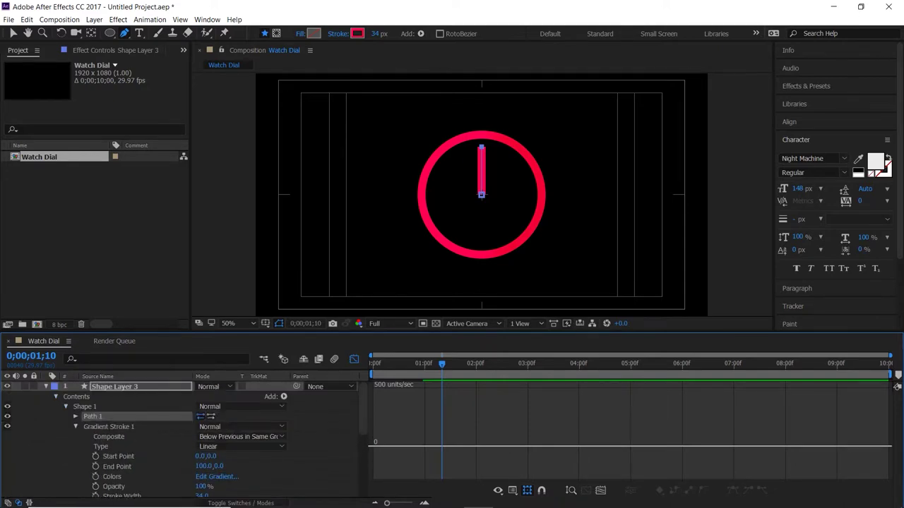
pyautogui.scroll(-2, 141, 438)
pyautogui.click(240, 446)
pyautogui.click(211, 469)
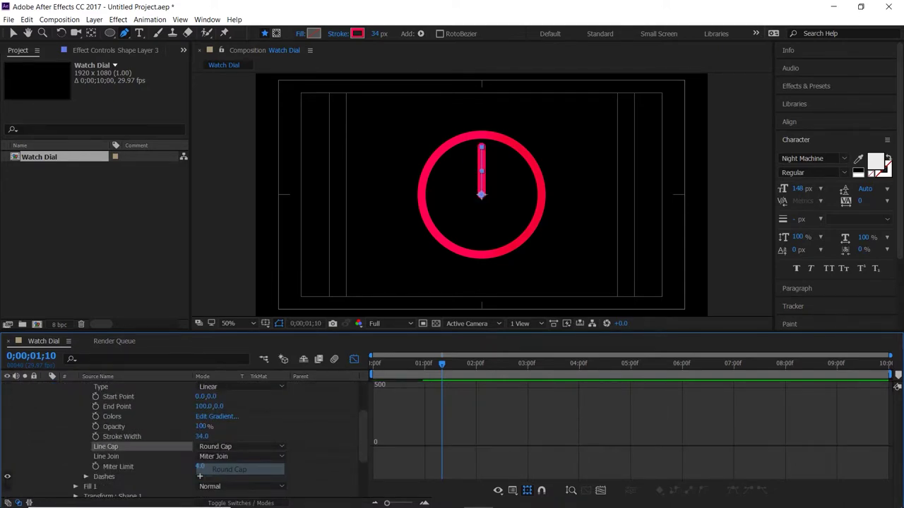
# - Thin the watch hand's stroke to 12 px and undo the stray path point placed beside it
pyautogui.moveTo(379, 34); pyautogui.dragTo(363, 34)
pyautogui.click(505, 173)
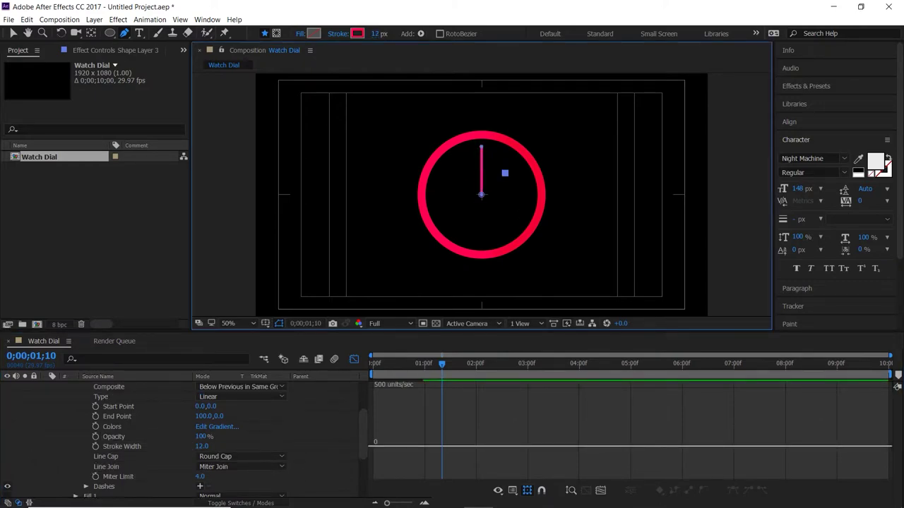
pyautogui.click(26, 20)
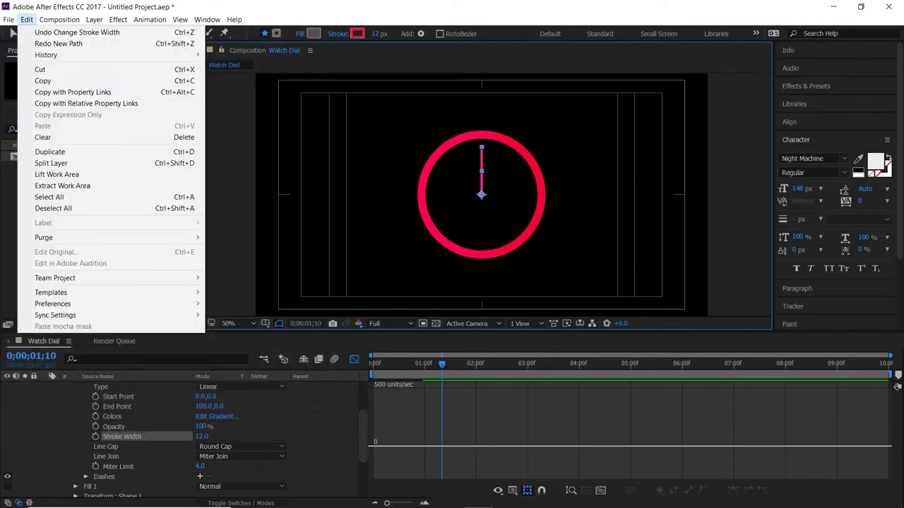
pyautogui.click(64, 45)
pyautogui.hotkey('ctrl', 'z')
pyautogui.click(13, 33)
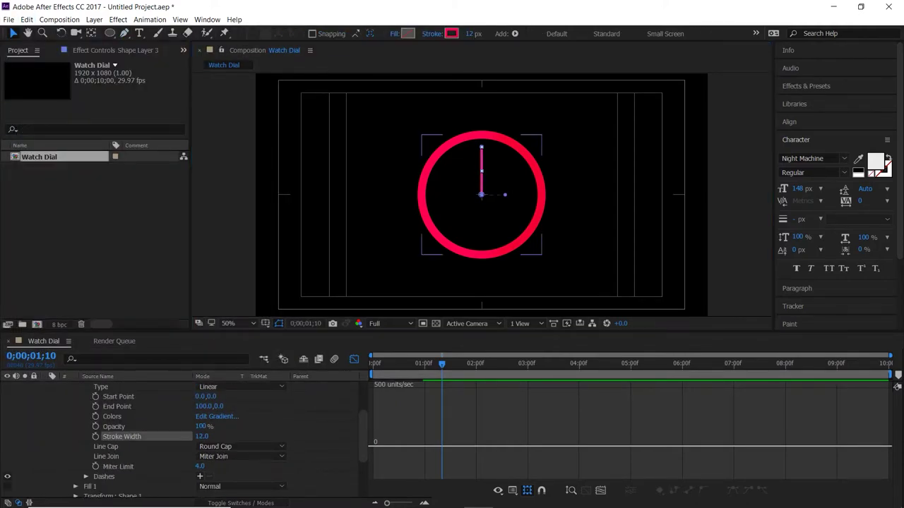
# - Recolour the watch hand's solid stroke to golden yellow FFD400
pyautogui.scroll(3, 481, 194)
pyautogui.scroll(-4, 481, 195)
pyautogui.scroll(2, 481, 195)
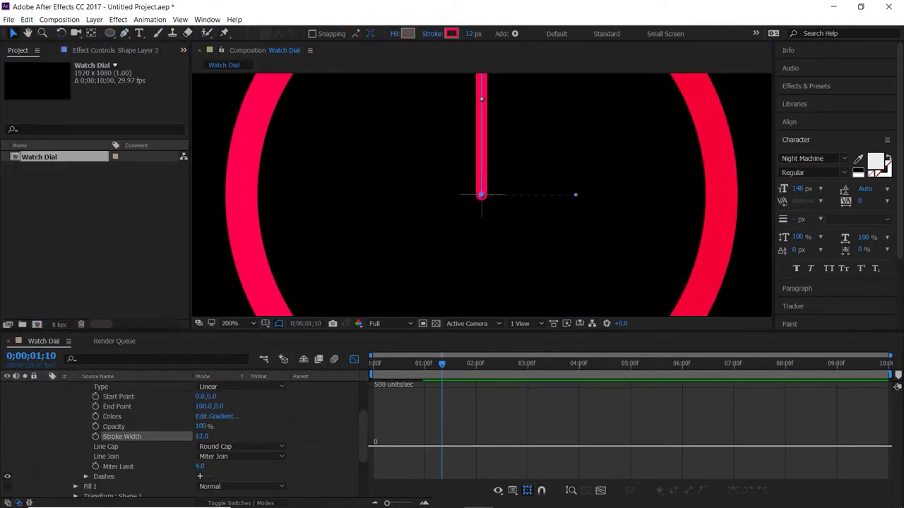
pyautogui.press('h')
pyautogui.moveTo(481, 195); pyautogui.dragTo(436, 299)
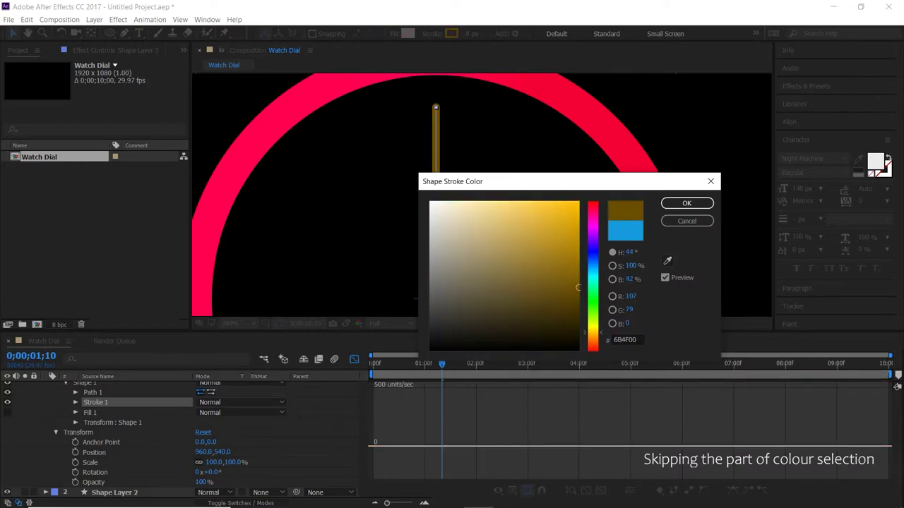
pyautogui.moveTo(562, 291); pyautogui.dragTo(579, 201)
pyautogui.moveTo(593, 331); pyautogui.dragTo(593, 334)
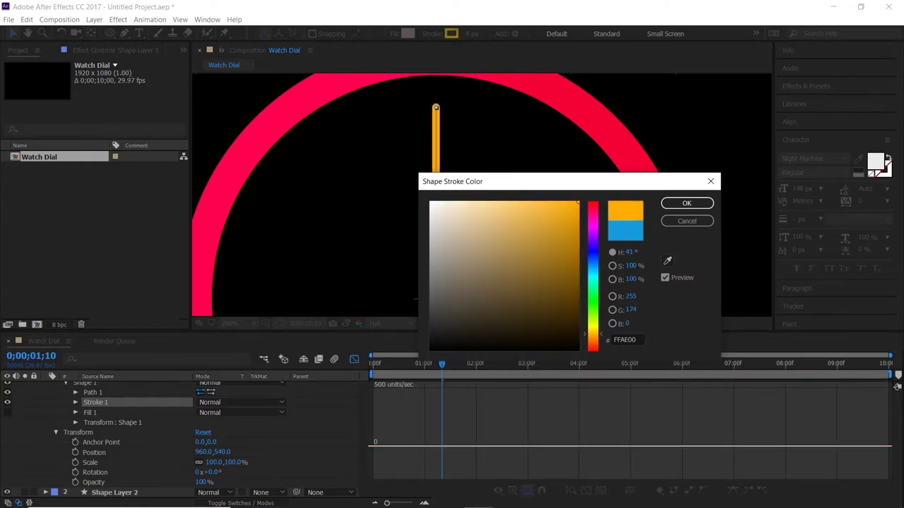
pyautogui.moveTo(579, 202); pyautogui.dragTo(566, 246)
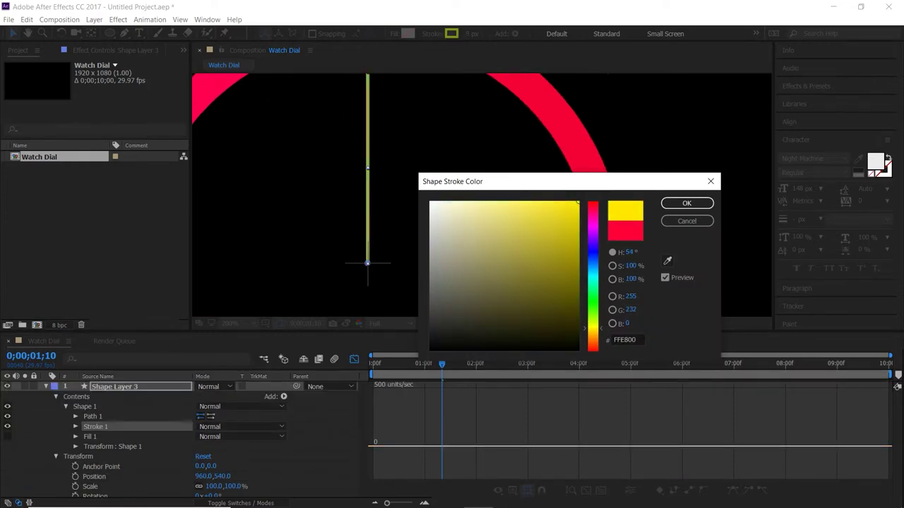
pyautogui.moveTo(593, 328); pyautogui.dragTo(593, 330)
pyautogui.moveTo(551, 182)
pyautogui.mouseDown()
pyautogui.moveTo(632, 147)
pyautogui.moveTo(617, 146)
pyautogui.mouseUp()
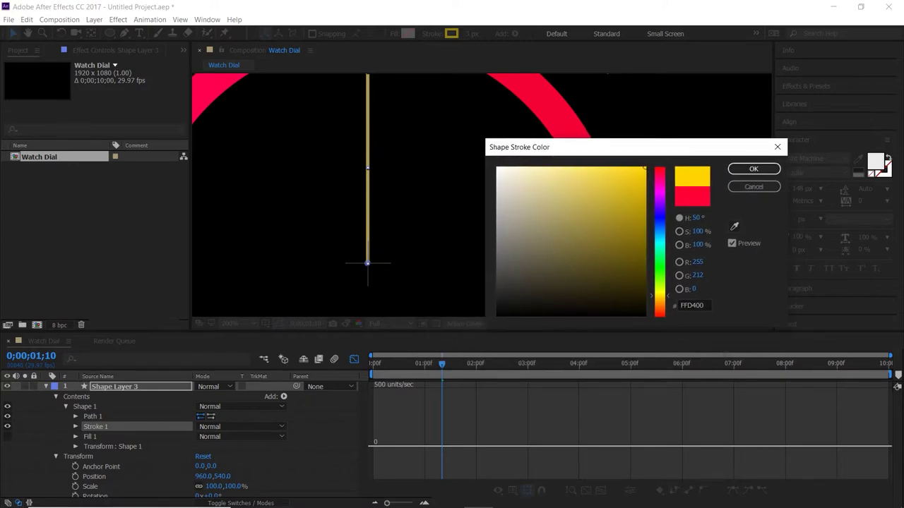
pyautogui.click(753, 169)
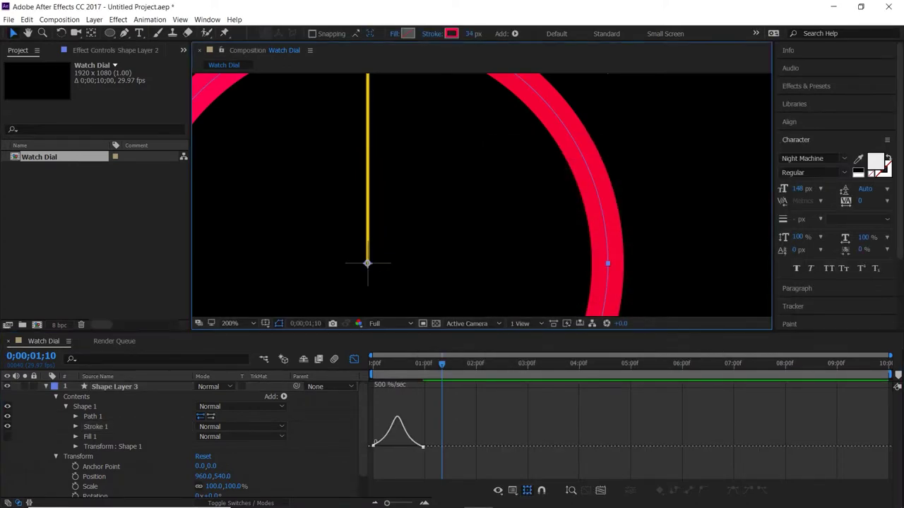
# - Try rotating the watch hand's layer to 1x+14.0° at 0;00;01;01 and undo the rotation
pyautogui.click(84, 407)
pyautogui.scroll(-1, 482, 194)
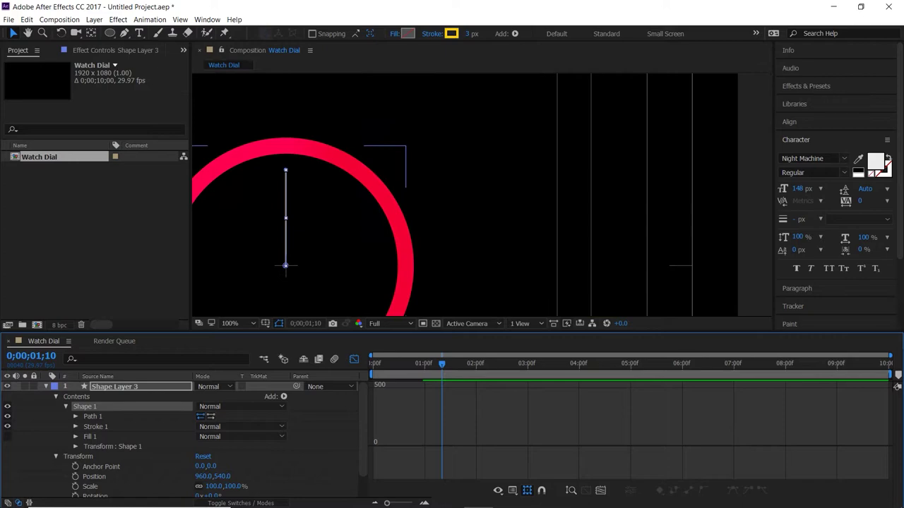
pyautogui.scroll(1, 482, 194)
pyautogui.scroll(-2, 481, 195)
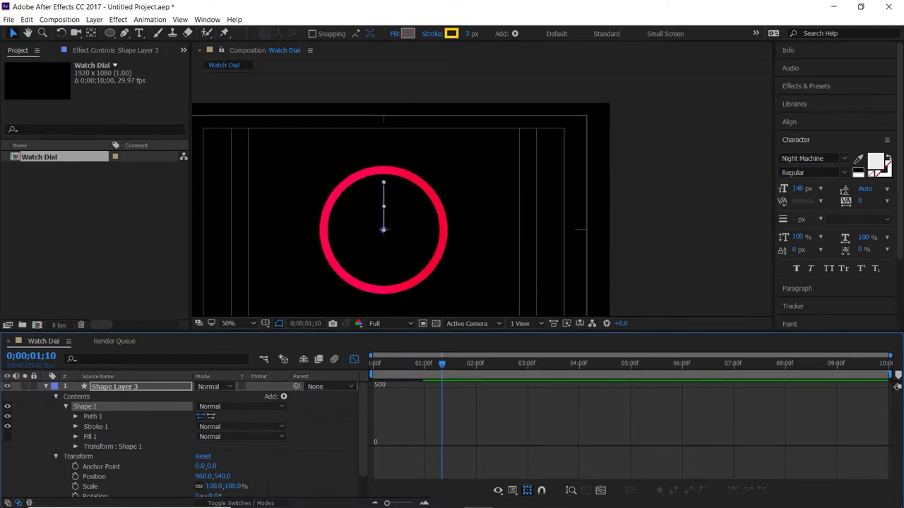
pyautogui.scroll(-1, 177, 437)
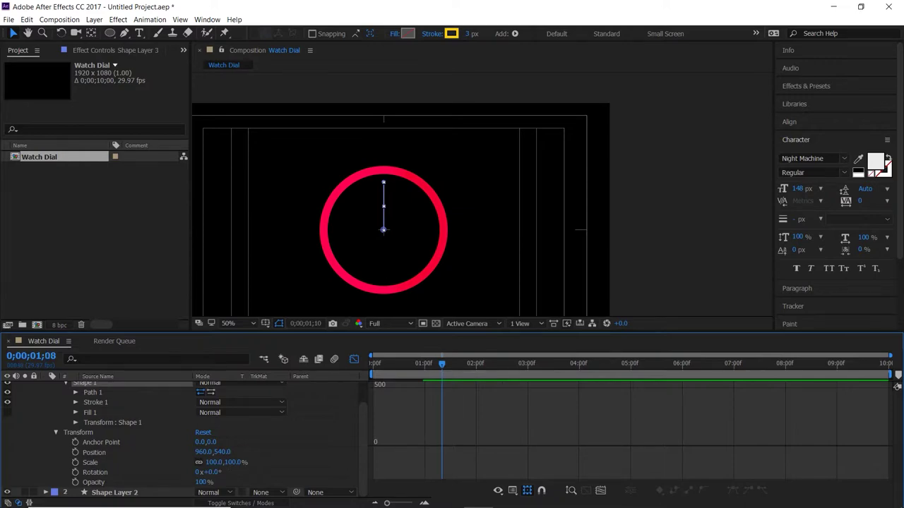
pyautogui.press('space')
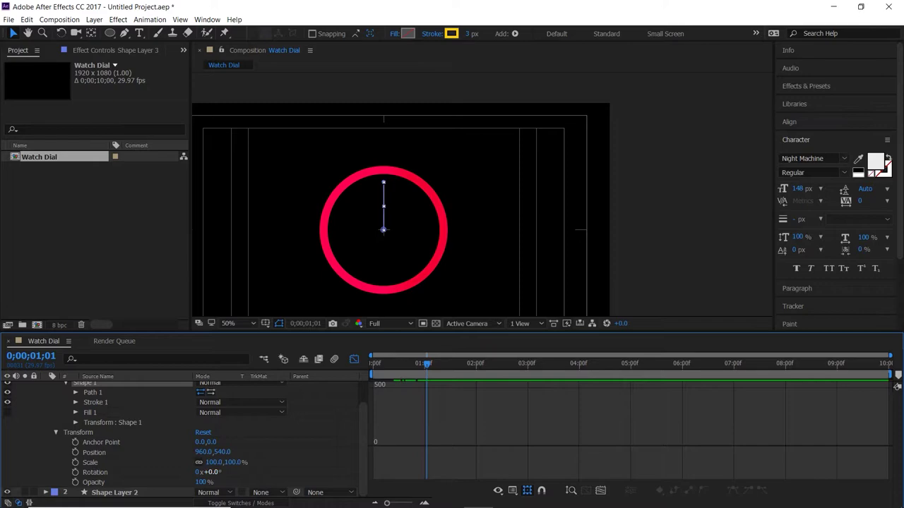
pyautogui.moveTo(213, 472); pyautogui.dragTo(231, 472)
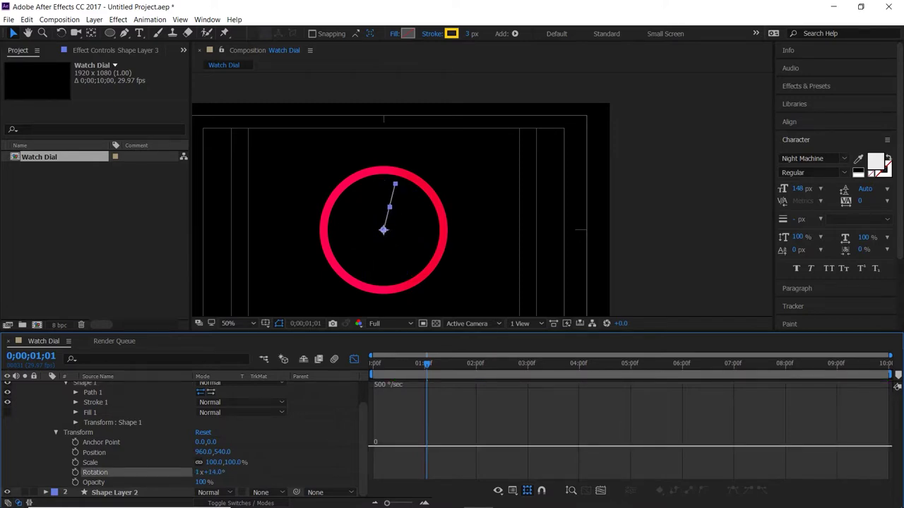
pyautogui.hotkey('ctrl', 'z')
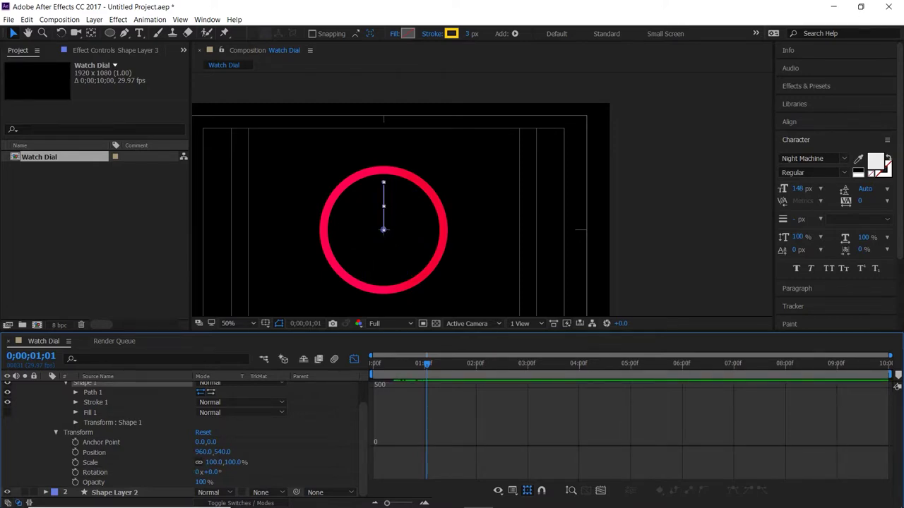
# - Add a Scale keyframe to Shape Layer 3 at 0;00;01;01 and play the composition on to about two seconds
pyautogui.click(75, 462)
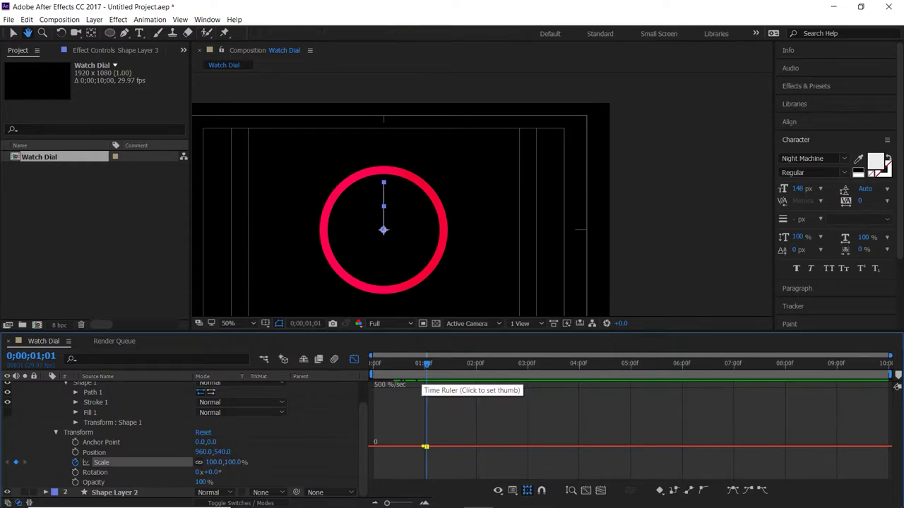
pyautogui.press('space')
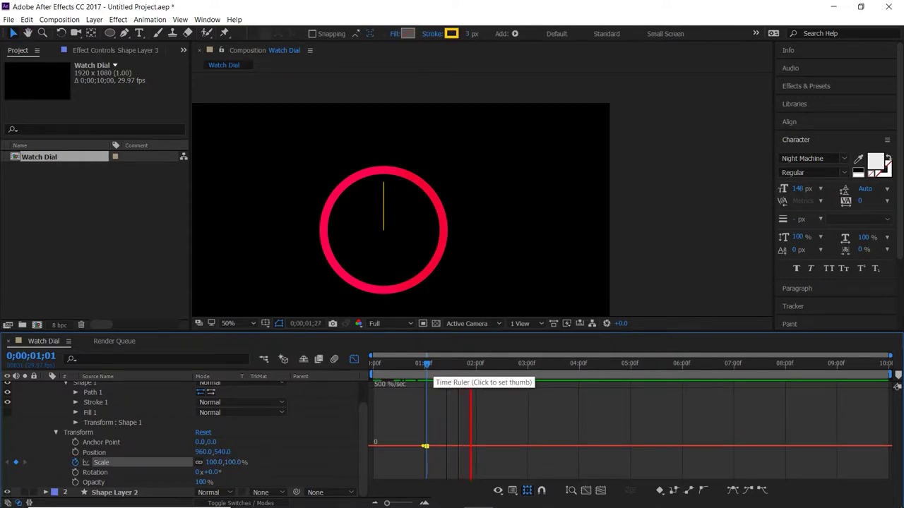
pyautogui.press('space')
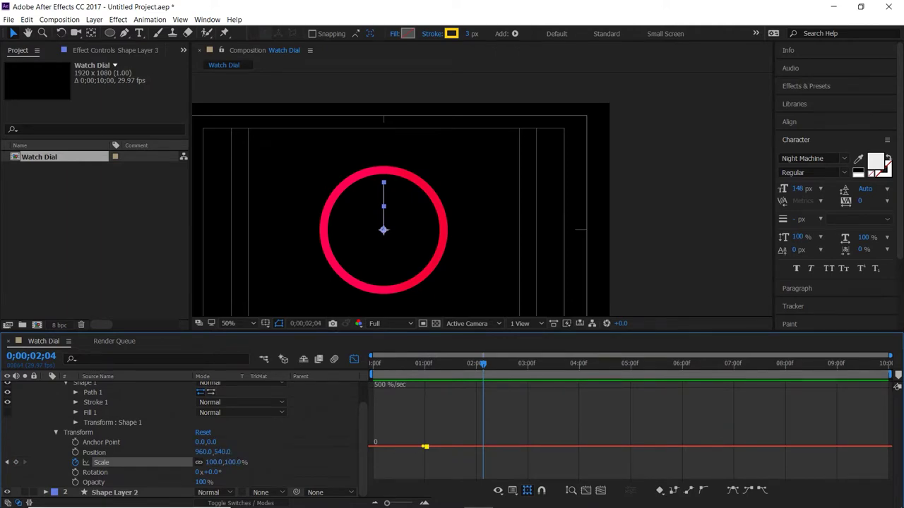
# - Set Shape Layer 3's Rotation to 1x+0.0° and start its keyframes at 0;00;00;10 while the ring is still drawing
pyautogui.moveTo(212, 472); pyautogui.dragTo(224, 472)
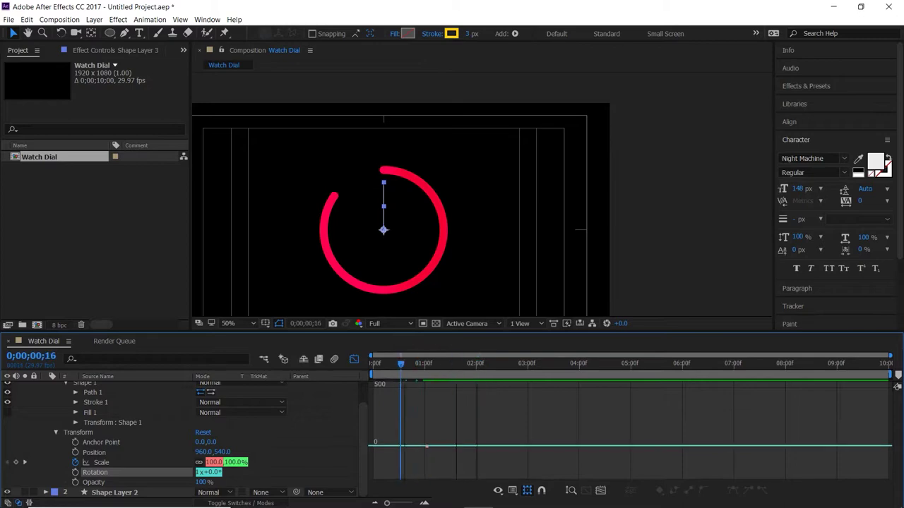
pyautogui.press('space')
pyautogui.press('space')
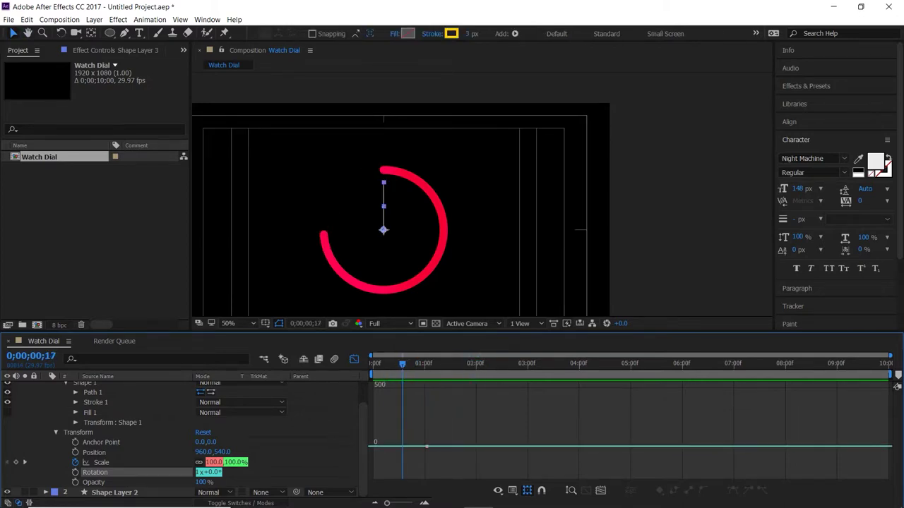
pyautogui.press('space')
pyautogui.press('space')
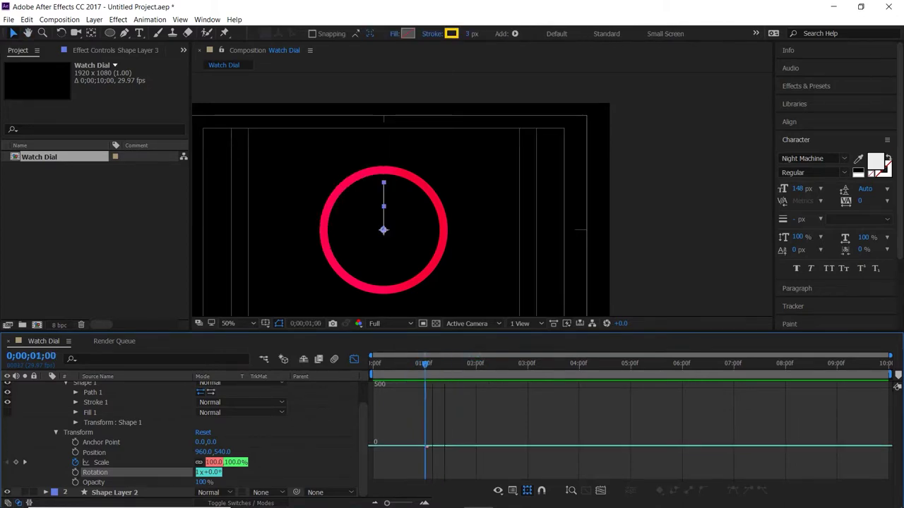
pyautogui.press('space')
pyautogui.press('space')
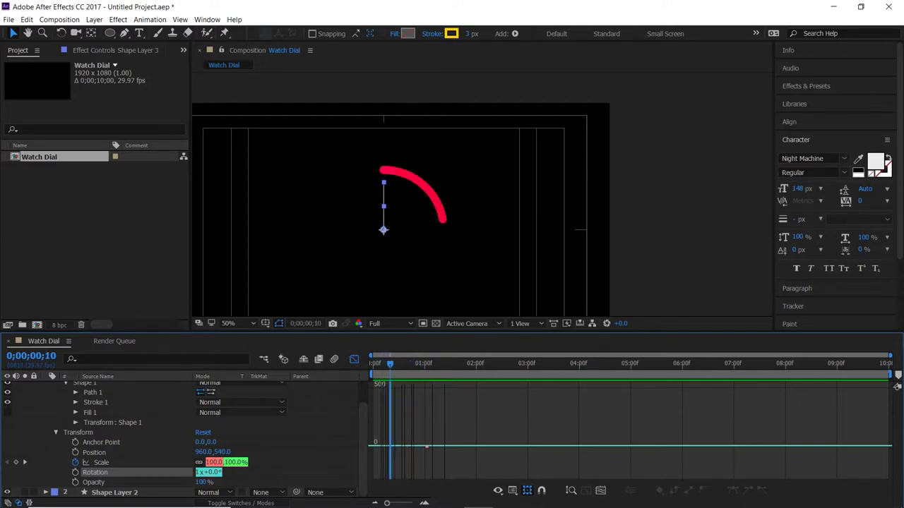
pyautogui.click(75, 472)
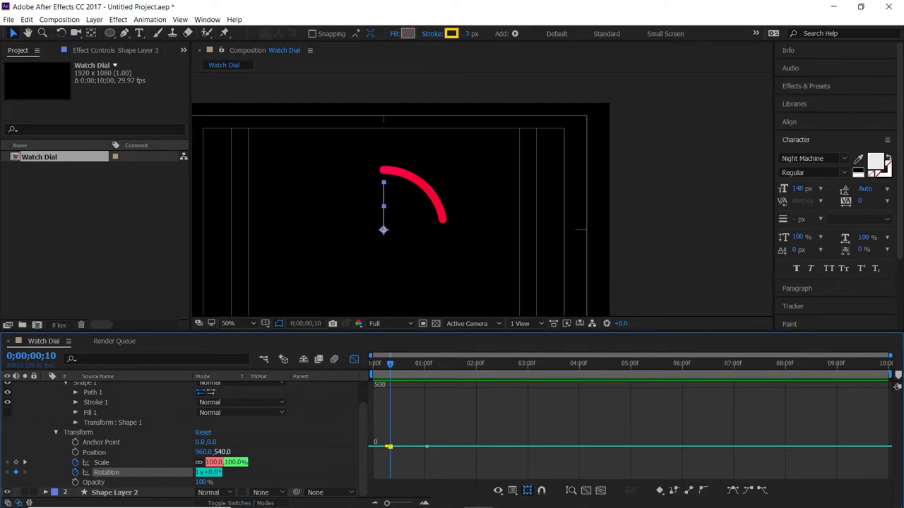
# - Add a second Rotation keyframe of 2x+0.0° at 0;00;01;17 so the hand makes one full turn
pyautogui.press('space')
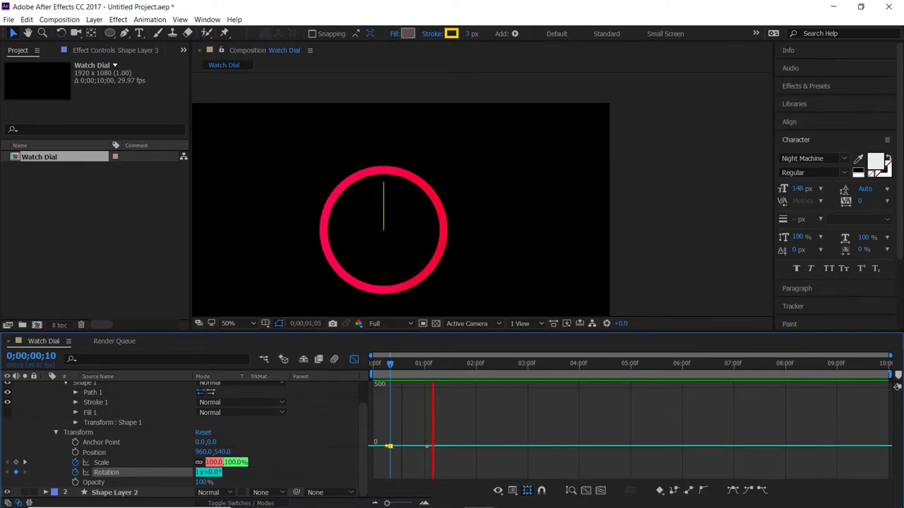
pyautogui.press('space')
pyautogui.press('space')
pyautogui.press('space')
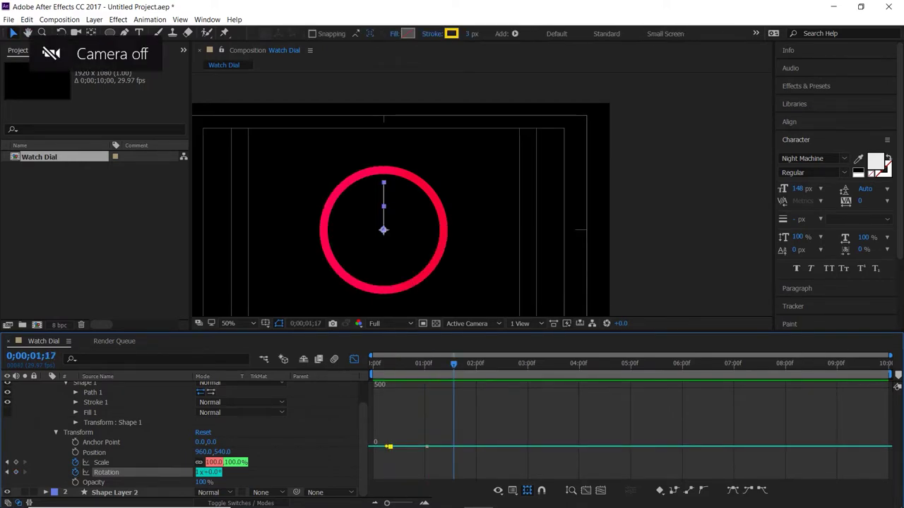
pyautogui.moveTo(214, 472); pyautogui.dragTo(381, 472)
pyautogui.moveTo(465, 471); pyautogui.dragTo(470, 472)
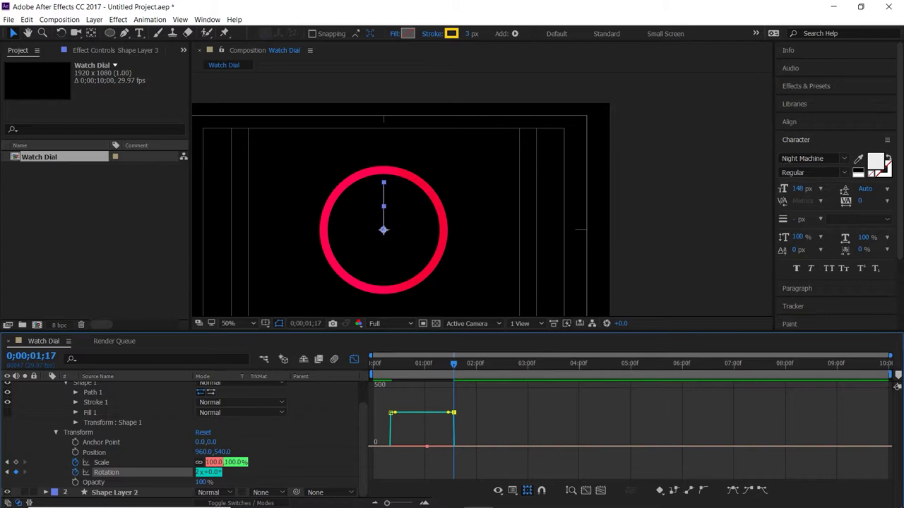
# - Replay the animation from the start to check the hand's rotation against the ring drawing on
pyautogui.press('space')
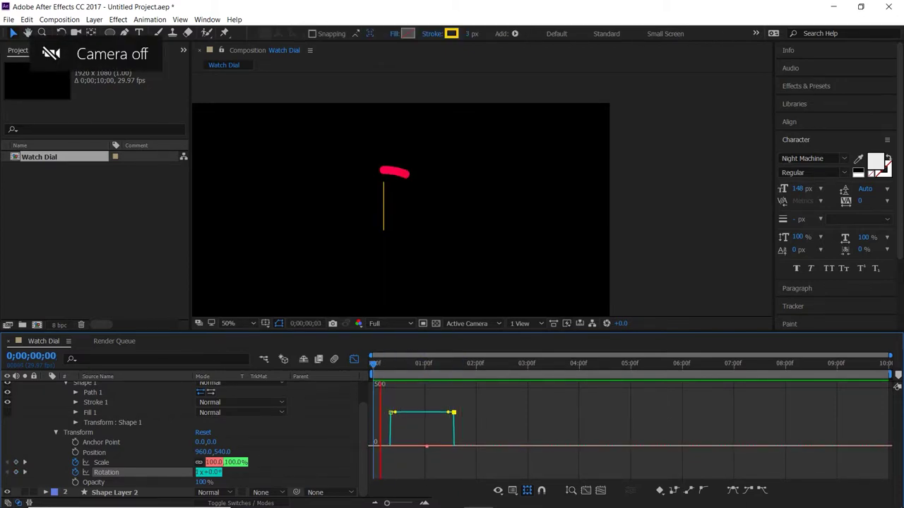
pyautogui.press('space')
pyautogui.press('space')
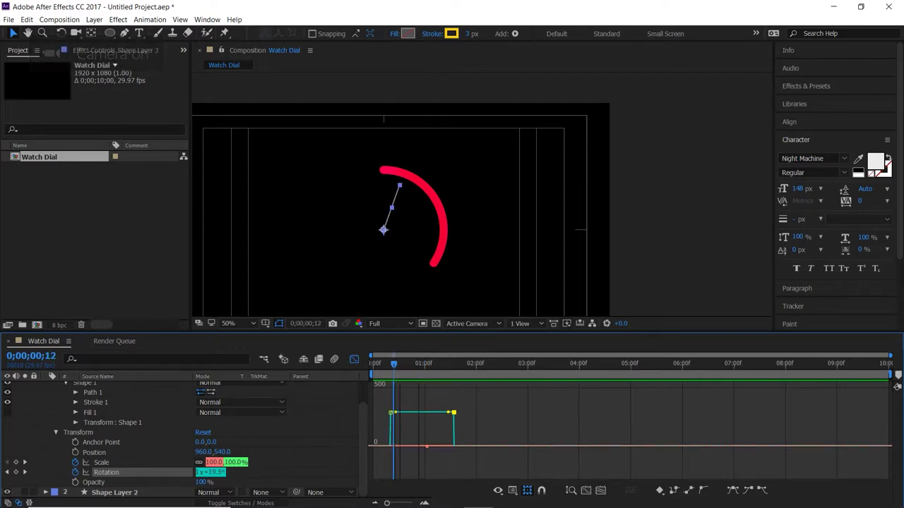
pyautogui.press('space')
pyautogui.press('space')
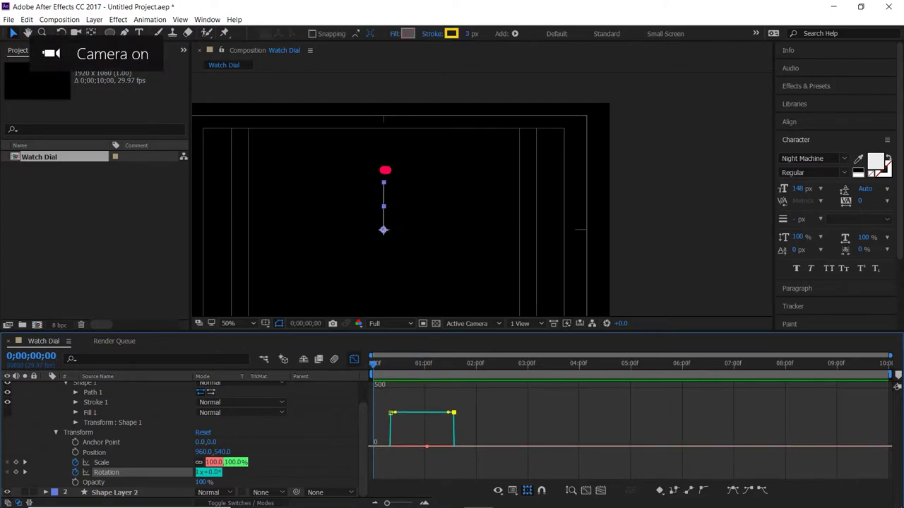
pyautogui.press('space')
pyautogui.press('space')
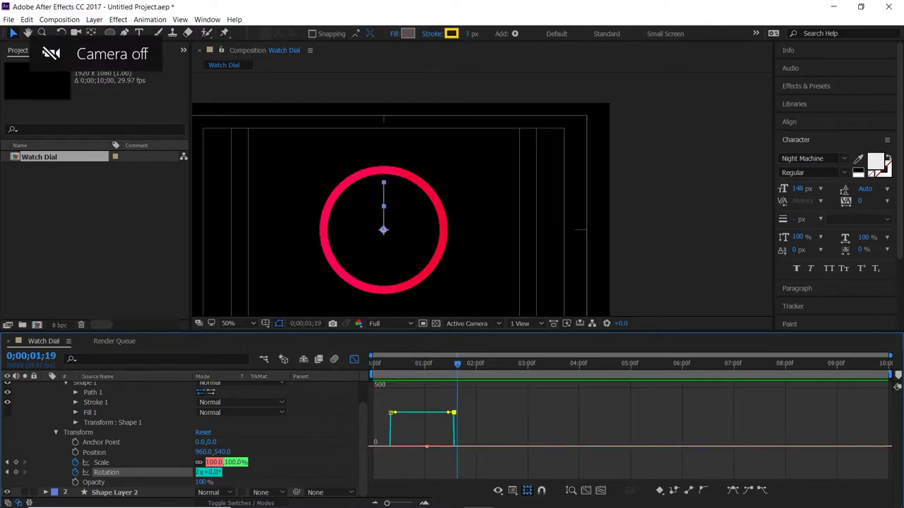
# - Lower Shape Layer 3's starting Rotation speed to zero in the speed graph, extending the first keyframe's influence to about half the span
pyautogui.press('space')
pyautogui.scroll(-1, 423, 438)
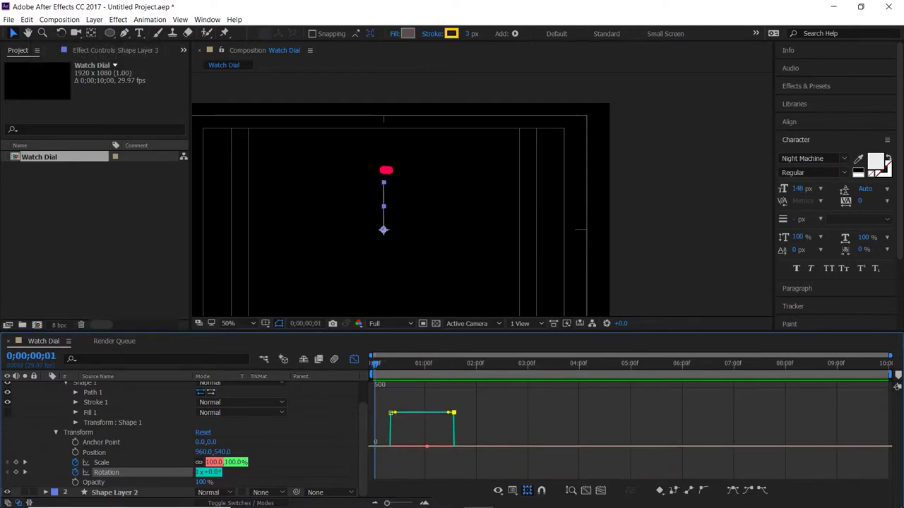
pyautogui.click(421, 429)
pyautogui.click(419, 412)
pyautogui.moveTo(394, 413); pyautogui.dragTo(422, 413)
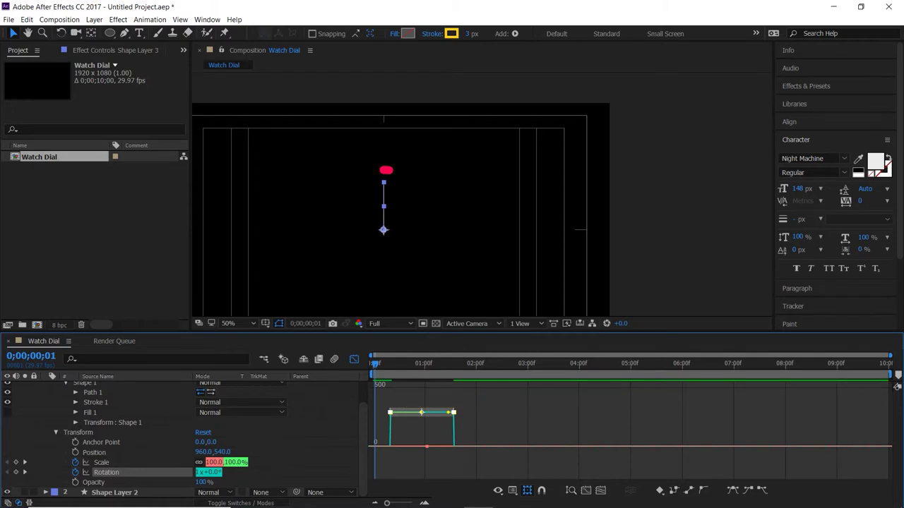
pyautogui.moveTo(389, 413); pyautogui.dragTo(391, 429)
pyautogui.press('space')
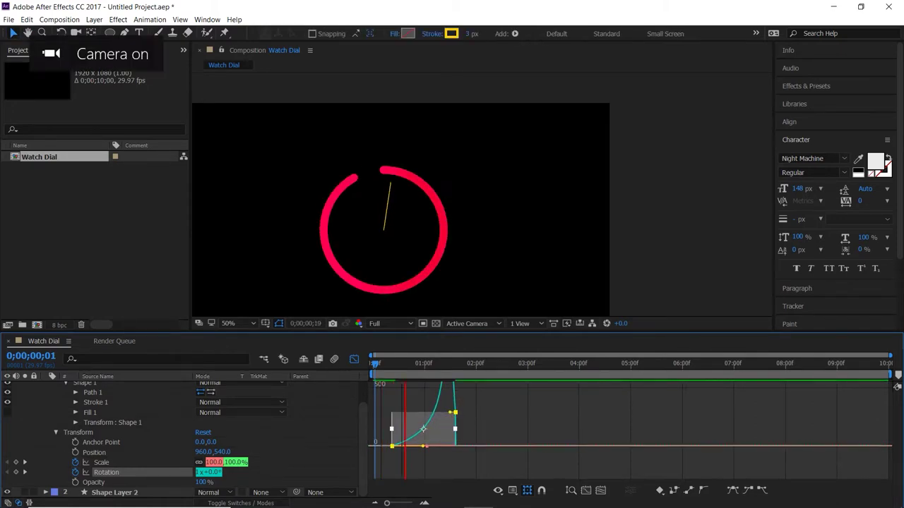
# - Ease the last Rotation keyframe to zero speed and shift both keyframes to about 0;00;00;18 and 0;00;01;25
pyautogui.press('space')
pyautogui.moveTo(455, 412); pyautogui.dragTo(447, 446)
pyautogui.press('space')
pyautogui.press('space')
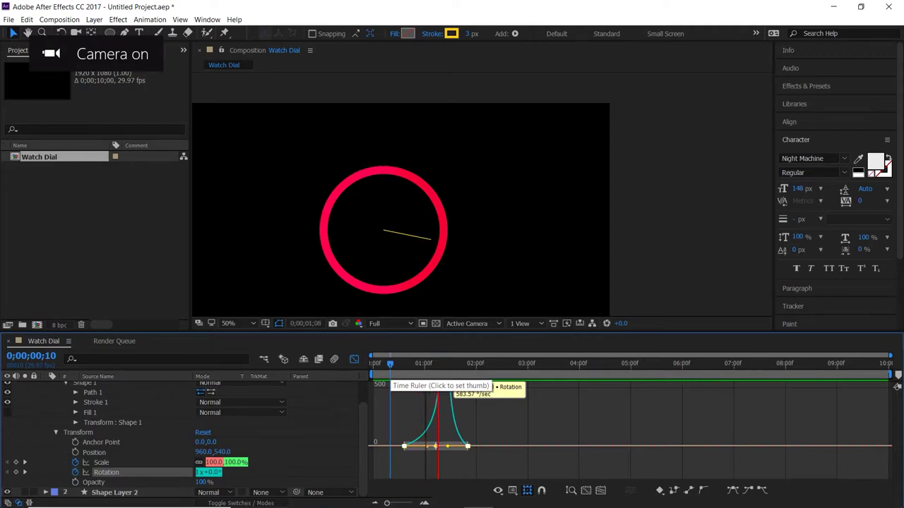
pyautogui.press('space')
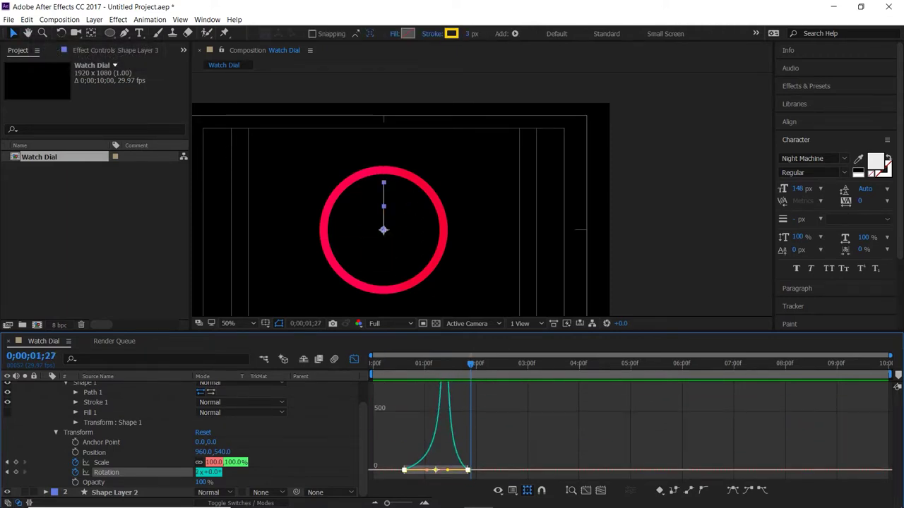
# - Return to the layer bars and trim the start of Shape Layer 3 to its first Rotation keyframe
pyautogui.hotkey('shift', 'F3')
pyautogui.scroll(1, 451, 438)
pyautogui.scroll(-1, 452, 438)
pyautogui.scroll(1, 452, 437)
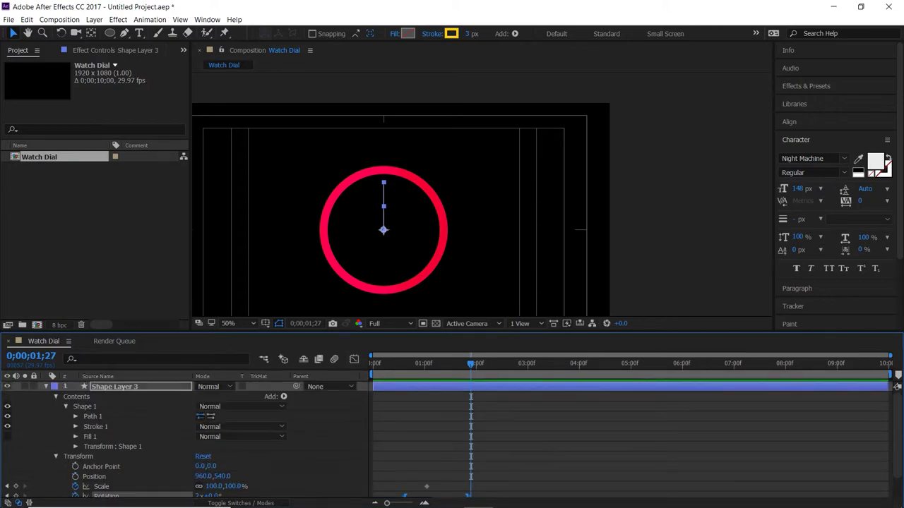
pyautogui.click(56, 396)
pyautogui.moveTo(470, 363); pyautogui.dragTo(425, 364)
pyautogui.moveTo(373, 387); pyautogui.dragTo(380, 387)
pyautogui.hotkey('alt', '[')
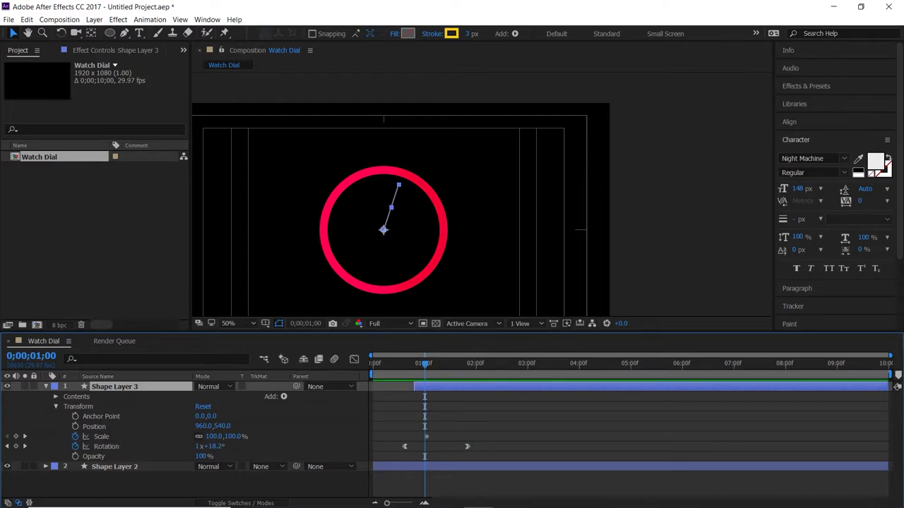
pyautogui.moveTo(415, 386); pyautogui.dragTo(373, 364)
pyautogui.hotkey('ctrl', 'z')
pyautogui.press('space')
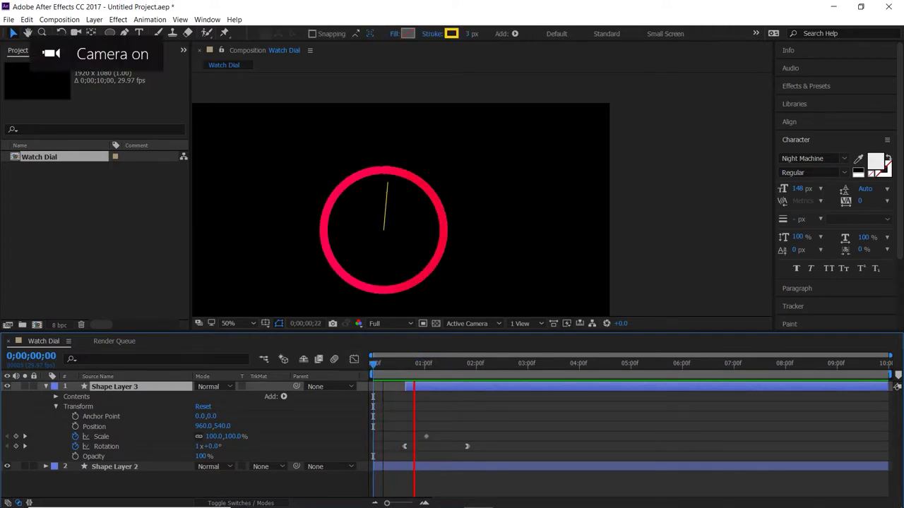
pyautogui.press('space')
# - Slide Shape Layer 3 earlier until its first Rotation keyframe sits just after the composition's start and its last at 0;00;01;08
pyautogui.moveTo(444, 387); pyautogui.dragTo(377, 364)
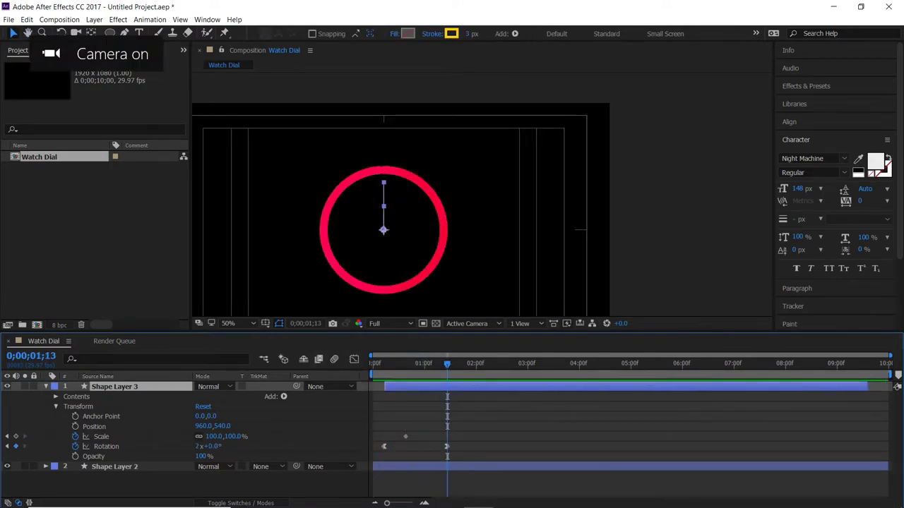
pyautogui.hotkey('alt', 'pageup')
pyautogui.hotkey('alt', 'pageup')
pyautogui.hotkey('alt', 'pageup')
pyautogui.hotkey('alt', 'pageup')
pyautogui.hotkey('alt', 'pageup')
pyautogui.hotkey('alt', 'pageup')
pyautogui.hotkey('alt', 'pageup')
pyautogui.hotkey('alt', 'pageup')
pyautogui.hotkey('alt', 'pageup')
pyautogui.hotkey('alt', 'pageup')
pyautogui.hotkey('alt', 'pageup')
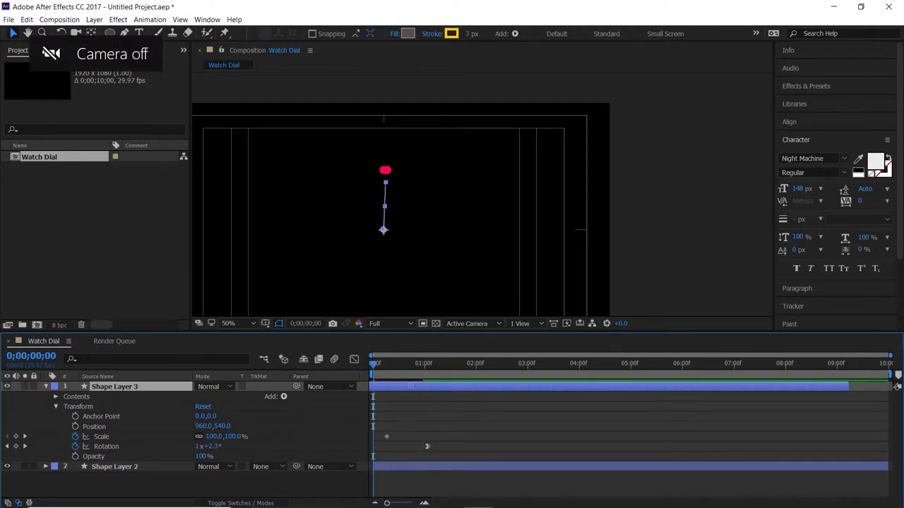
pyautogui.hotkey('alt', 'pagedown')
pyautogui.hotkey('alt', 'pagedown')
pyautogui.hotkey('alt', 'pagedown')
pyautogui.hotkey('alt', 'pagedown')
pyautogui.hotkey('alt', 'pagedown')
pyautogui.hotkey('alt', 'pagedown')
pyautogui.press('space')
pyautogui.press('space')
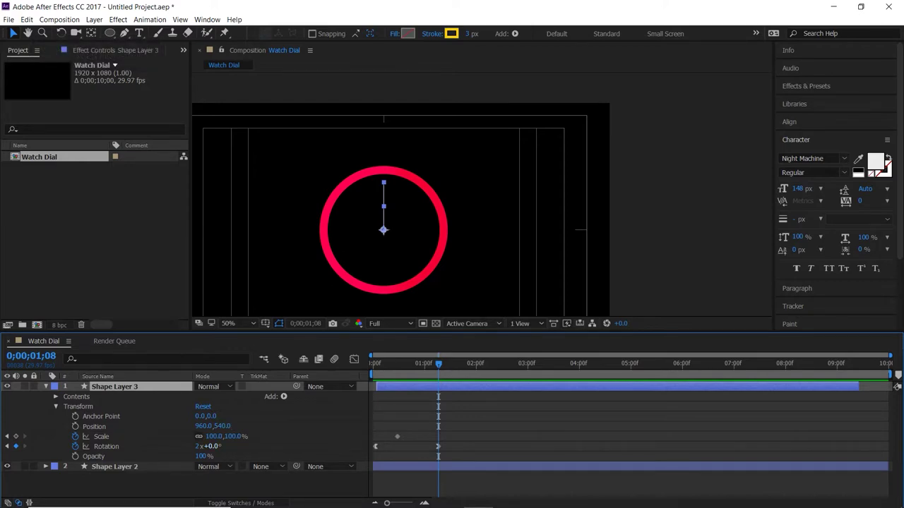
# - Replay the animation and trim the end of Shape Layer 3 to shortly after its last Rotation keyframe
pyautogui.press('space')
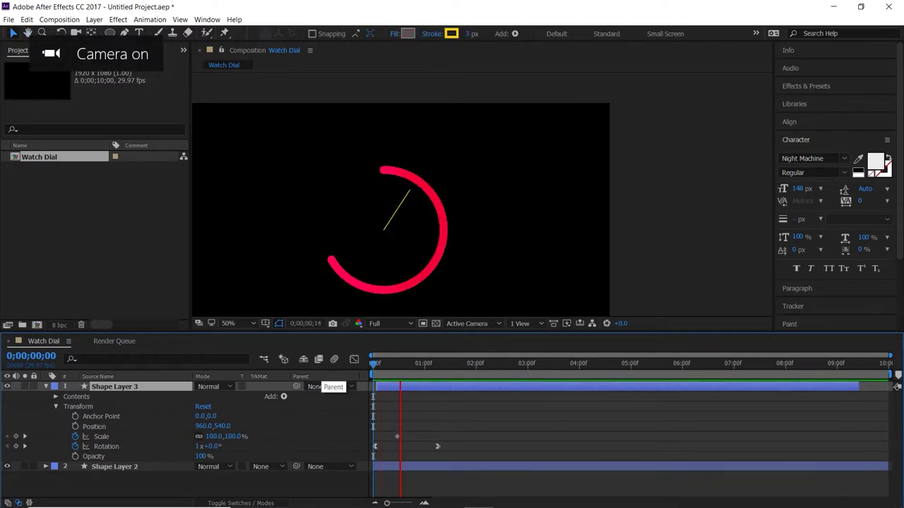
pyautogui.press('space')
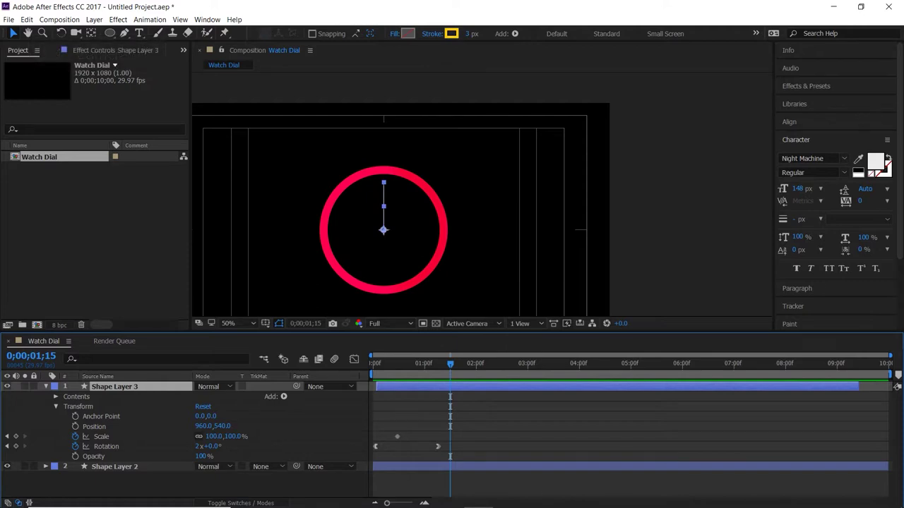
pyautogui.moveTo(858, 387); pyautogui.dragTo(470, 387)
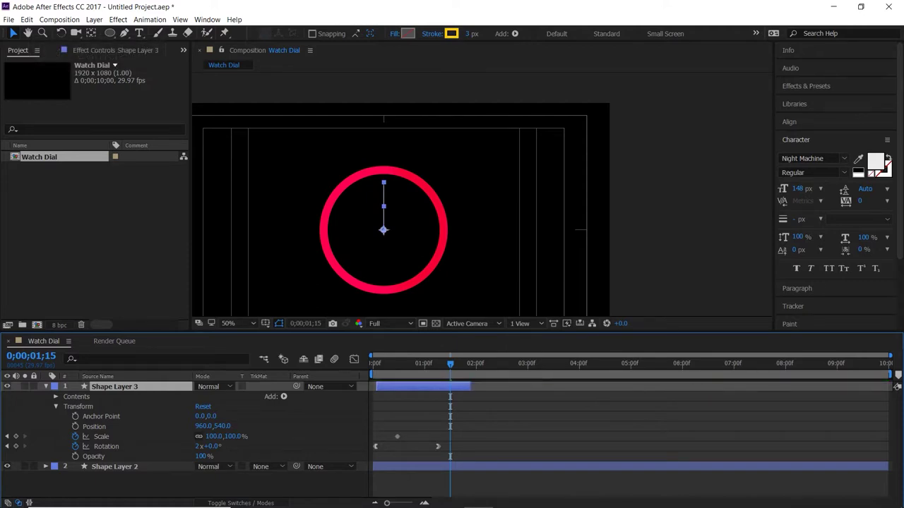
pyautogui.press('space')
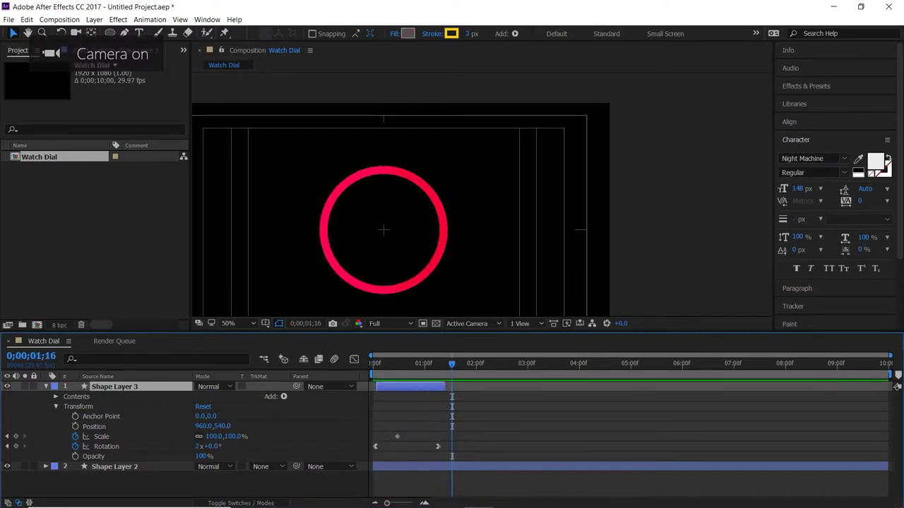
# - Duplicate Shape Layer 3 and place the copy directly after the original so the hand's rotation repeats
pyautogui.hotkey('ctrl', 'c')
pyautogui.hotkey('ctrl', 'v')
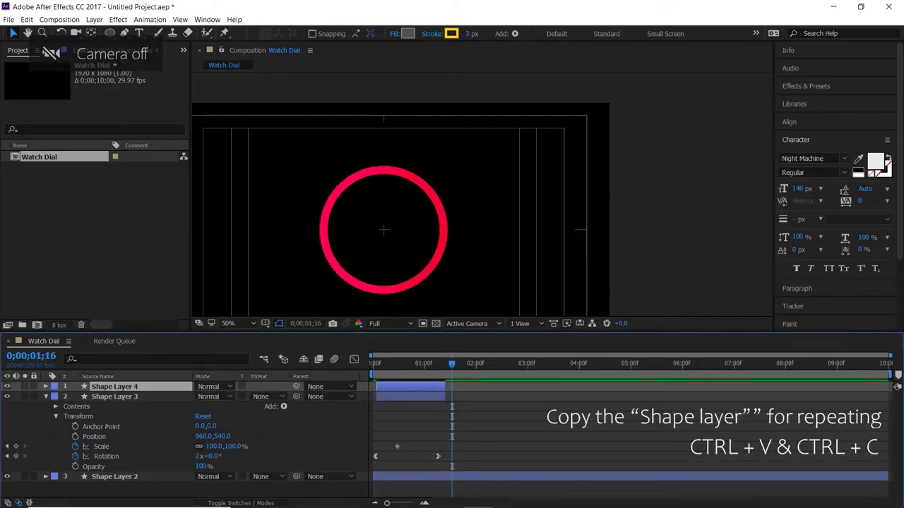
pyautogui.moveTo(422, 387); pyautogui.dragTo(492, 387)
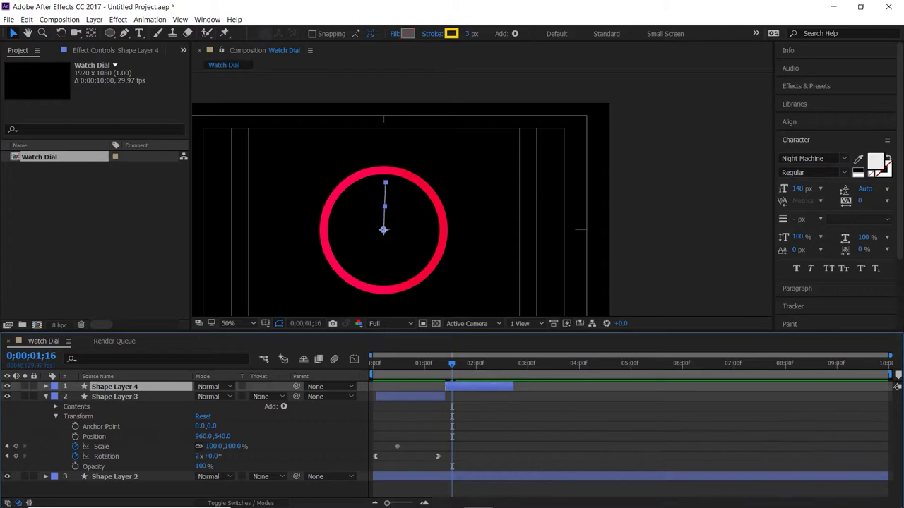
pyautogui.press('space')
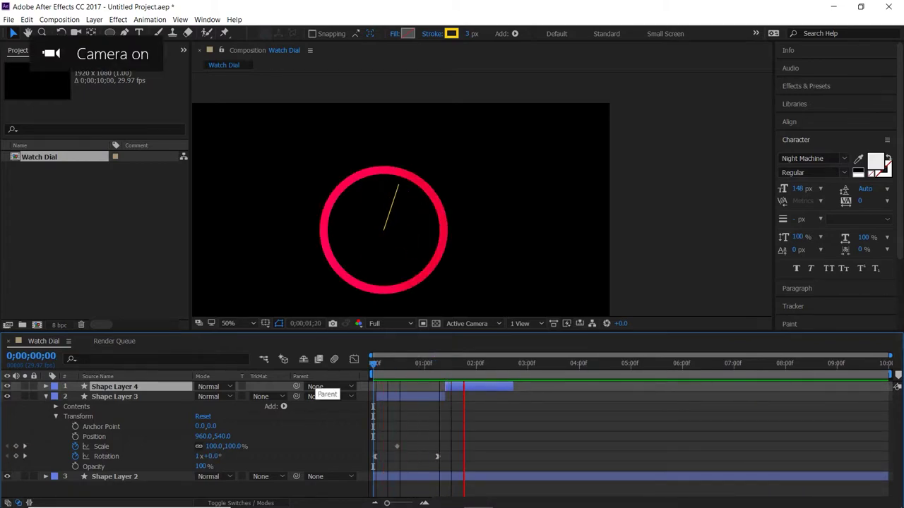
pyautogui.press('space')
# - Add a Trim Paths Start keyframe of 0.0% at 0;00;00;20 on the ring in Shape Layer 2
pyautogui.moveTo(512, 364); pyautogui.dragTo(372, 365)
pyautogui.click(46, 477)
pyautogui.scroll(-3, 211, 441)
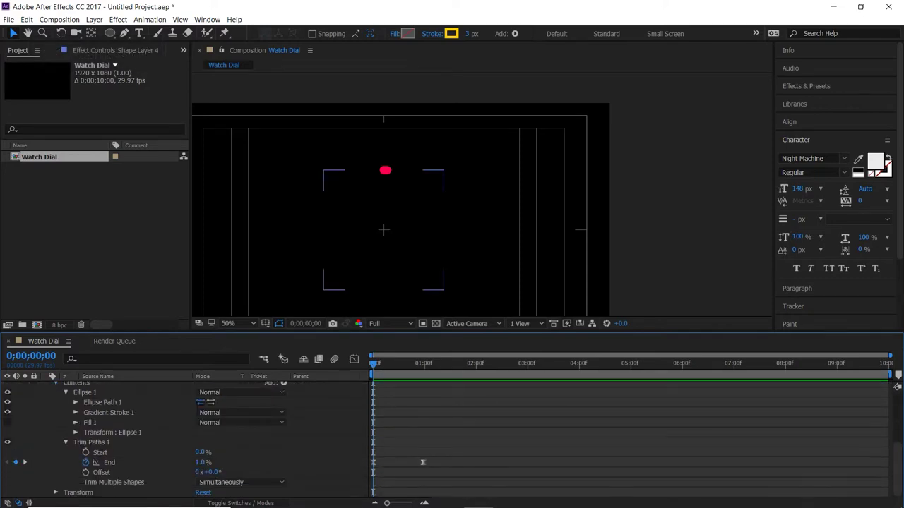
pyautogui.press('space')
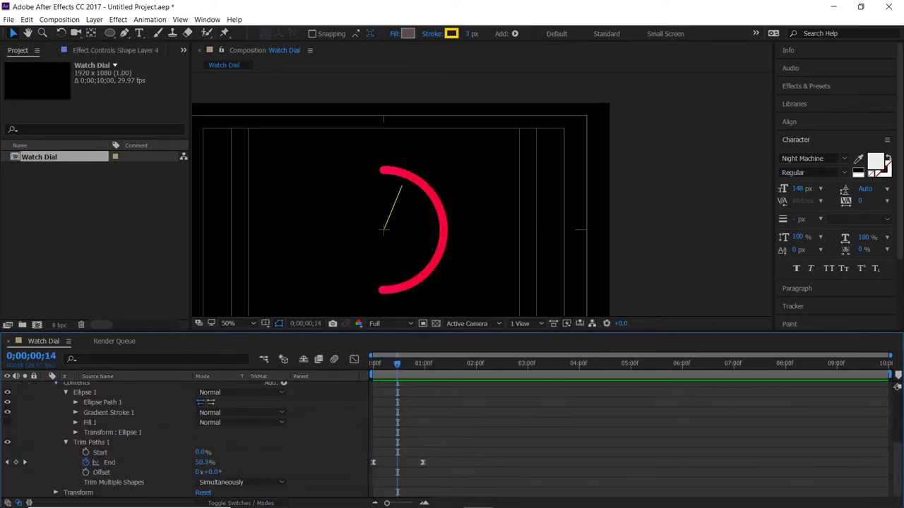
pyautogui.moveTo(397, 364)
pyautogui.mouseDown()
pyautogui.moveTo(421, 365)
pyautogui.moveTo(407, 364)
pyautogui.mouseUp()
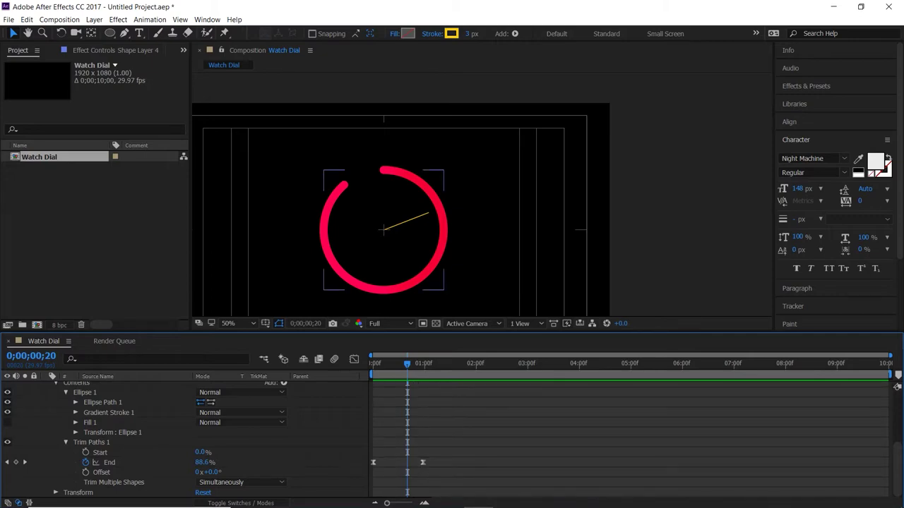
pyautogui.click(86, 452)
pyautogui.moveTo(203, 451); pyautogui.dragTo(200, 452)
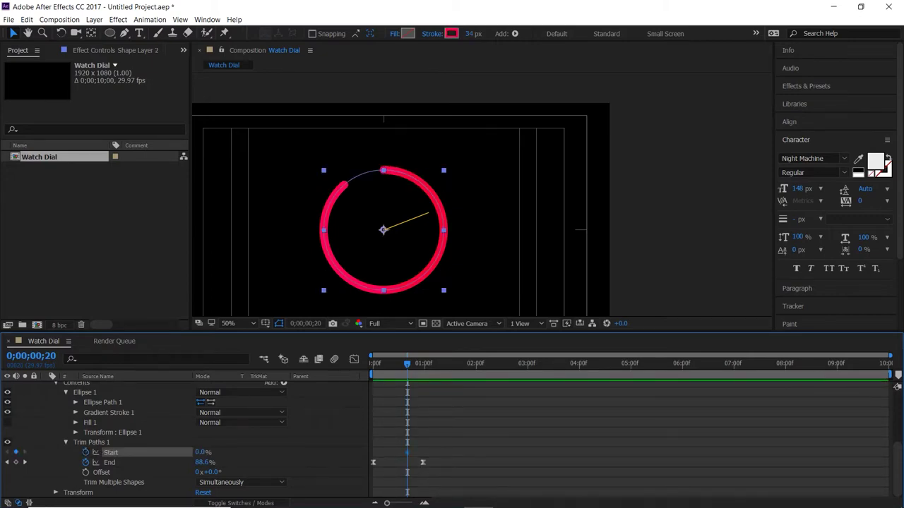
# - Set the ring's Trim Paths Start to 100.0% at 0;00;01;09 and preview the ring erasing itself
pyautogui.click(440, 363)
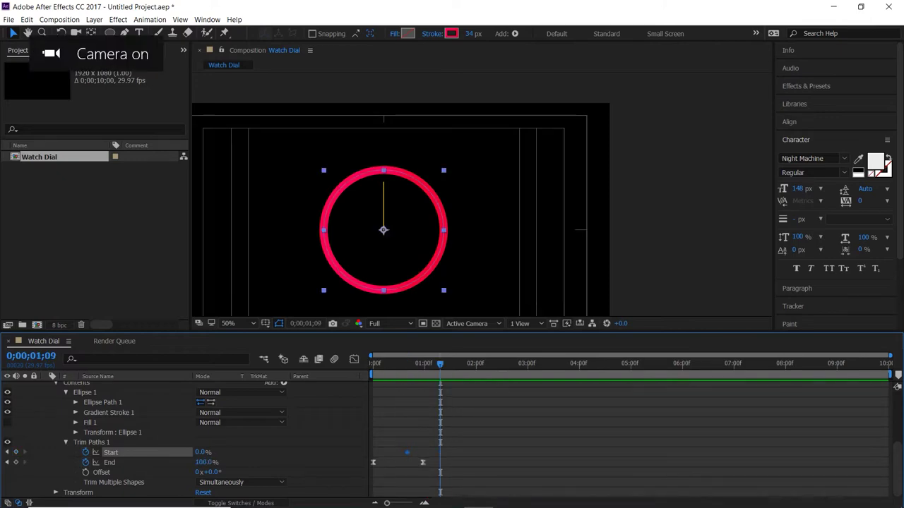
pyautogui.moveTo(203, 452); pyautogui.dragTo(273, 452)
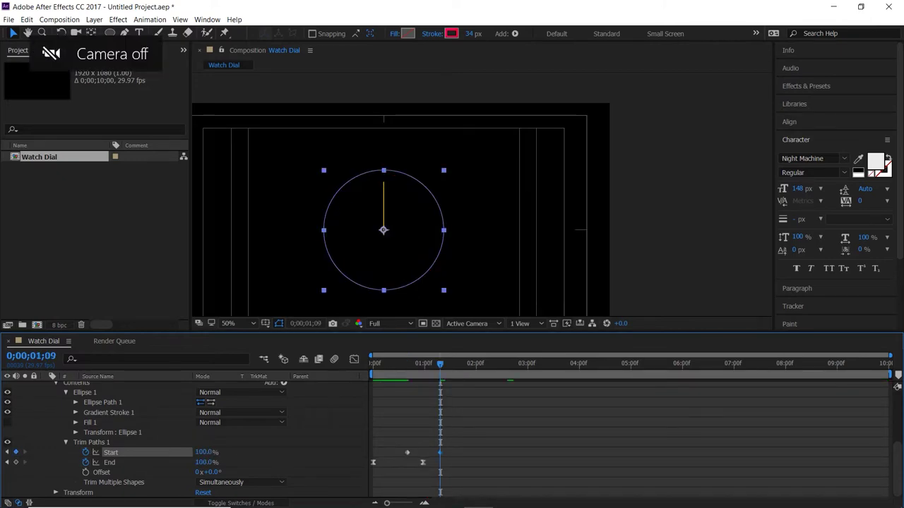
pyautogui.press('space')
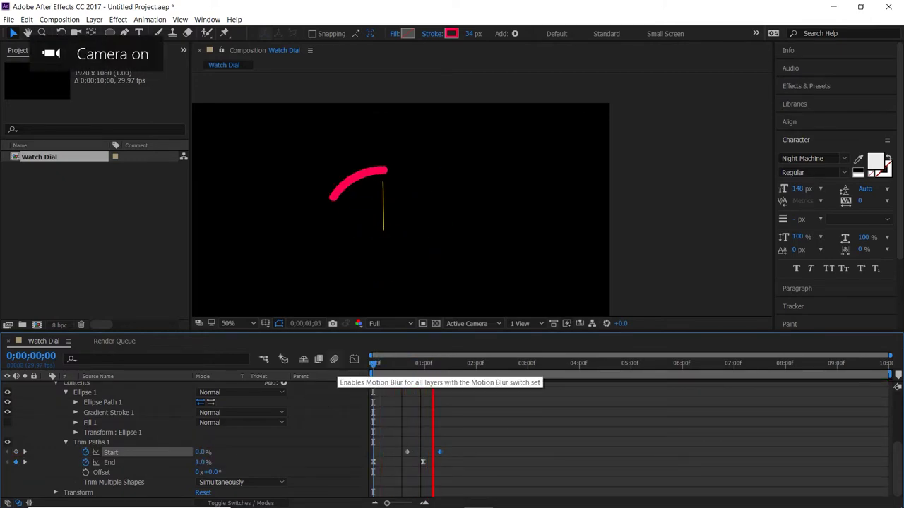
pyautogui.press('space')
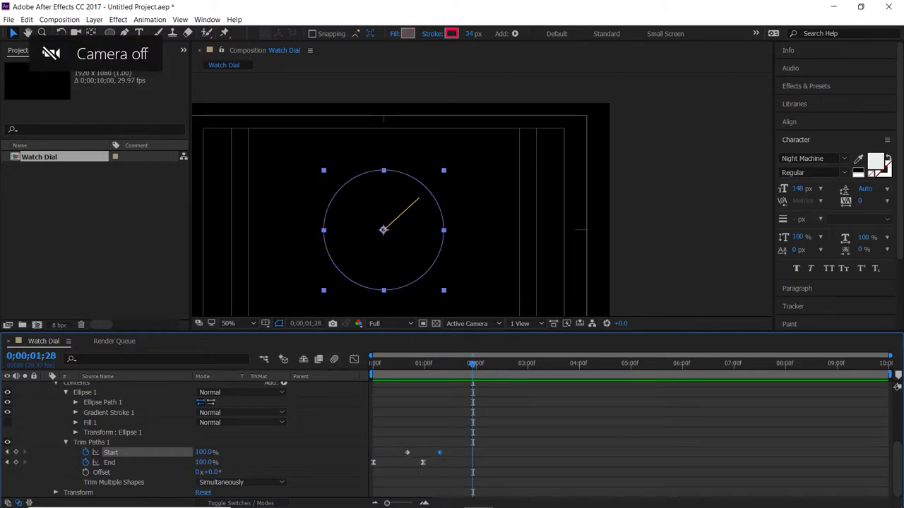
# - Trim the end of Shape Layer 2 to 0;00;01;28 and replay the animation from the start
pyautogui.scroll(2, 202, 451)
pyautogui.click(114, 432)
pyautogui.moveTo(888, 432); pyautogui.dragTo(817, 432)
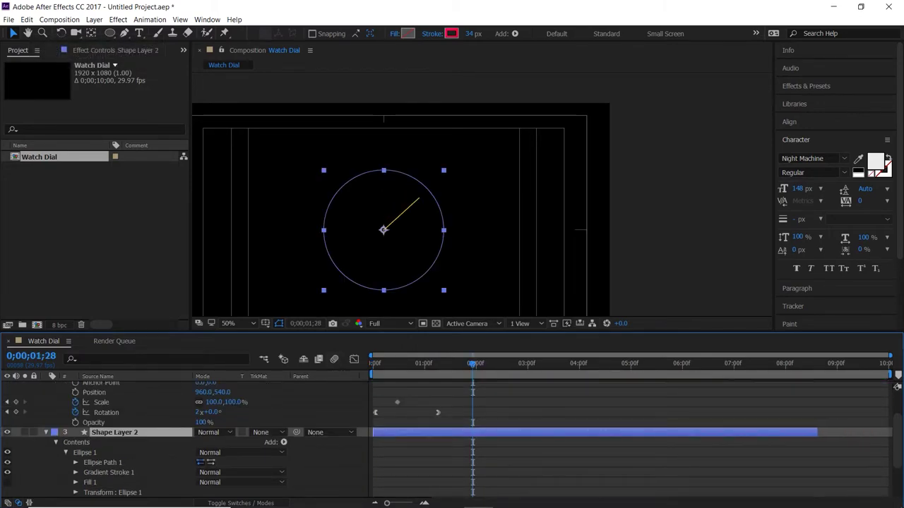
pyautogui.hotkey('alt', ']')
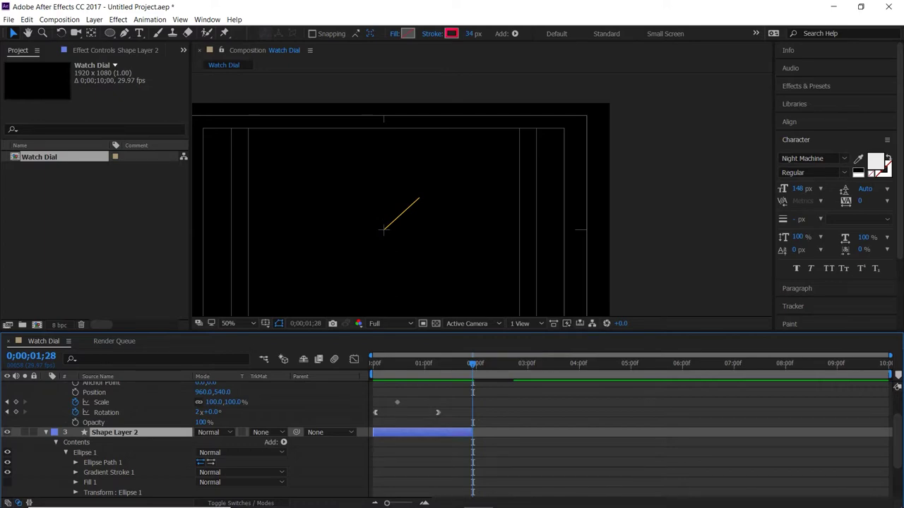
pyautogui.press('Home')
pyautogui.press('space')
pyautogui.press('space')
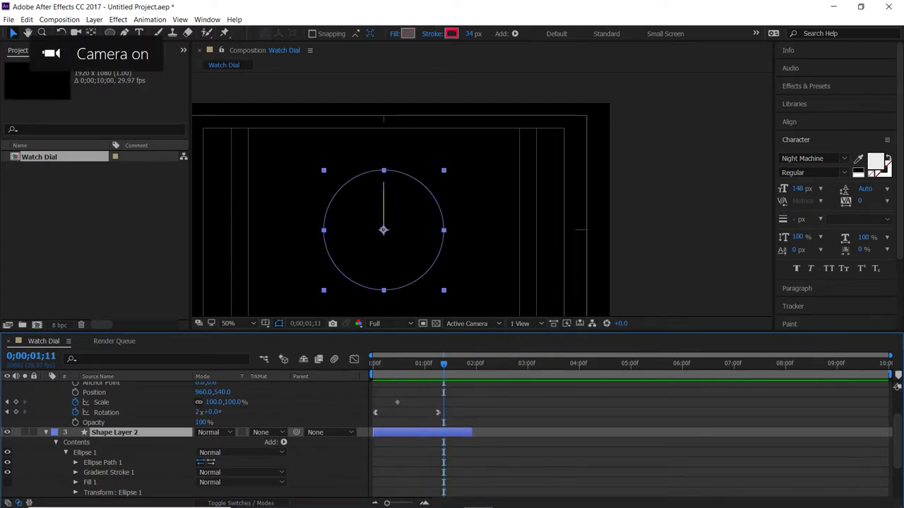
# - Shorten Shape Layer 2 to end at about 0;00;01;10, just after the hand's last Rotation keyframe
pyautogui.press('space')
pyautogui.press('space')
pyautogui.press('pageup')
pyautogui.press('pageup')
pyautogui.press('pageup')
pyautogui.press('pageup')
pyautogui.press('pageup')
pyautogui.press('pageup')
pyautogui.press('pageup')
pyautogui.press('pageup')
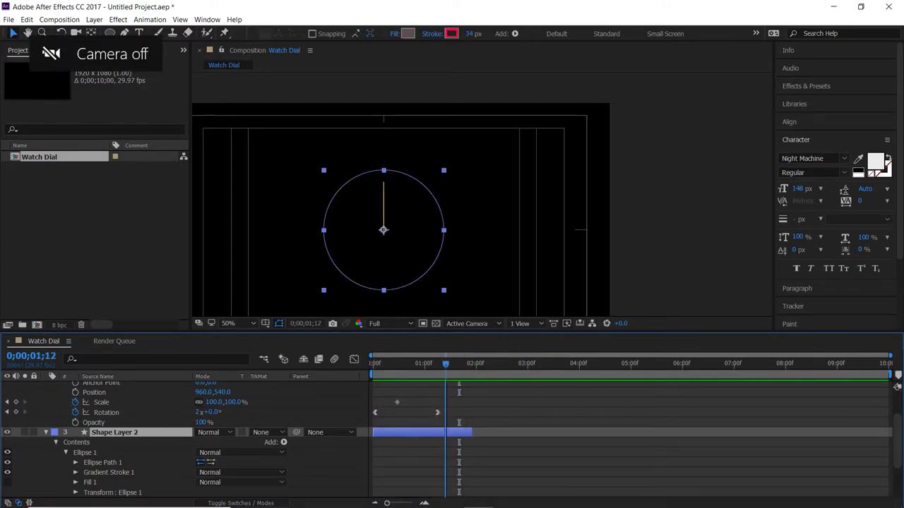
pyautogui.press('pageup')
pyautogui.press('pageup')
pyautogui.hotkey('alt', ']')
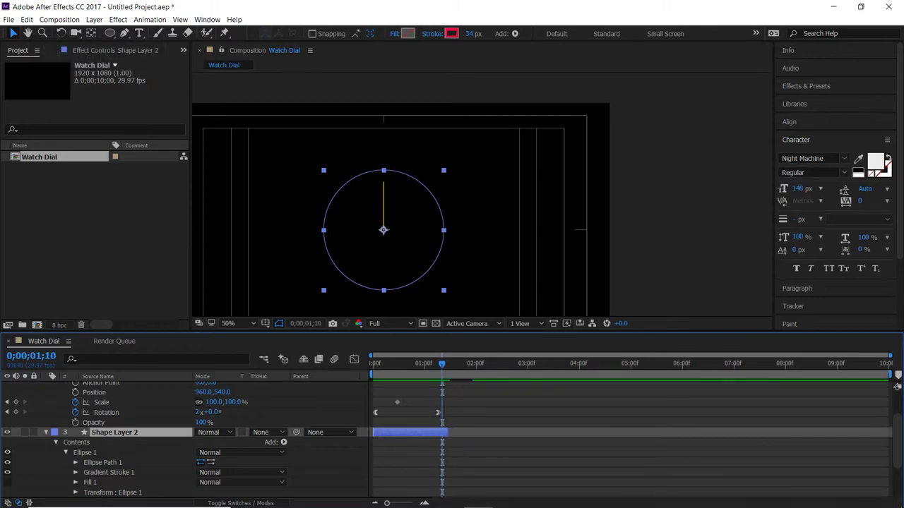
pyautogui.press('pageup')
pyautogui.press('pageup')
pyautogui.press('pageup')
pyautogui.press('pageup')
pyautogui.press('pagedown')
pyautogui.press('pagedown')
pyautogui.press('pagedown')
pyautogui.press('pagedown')
pyautogui.press('pagedown')
pyautogui.press('pageup')
pyautogui.press('pageup')
pyautogui.press('pageup')
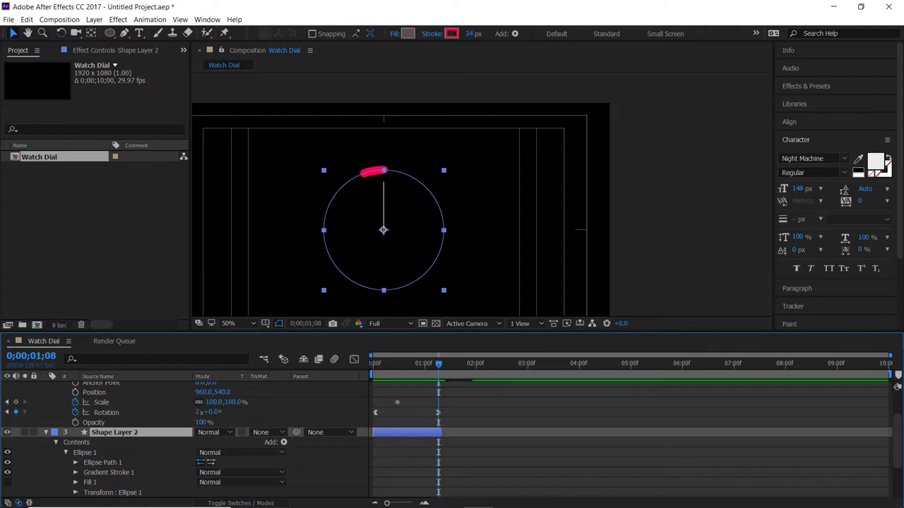
# - Duplicate Shape Layer 2 and place the copy right after the original, starting at about 0;00;01;11, so the ring animation repeats
pyautogui.hotkey('ctrl', 'd')
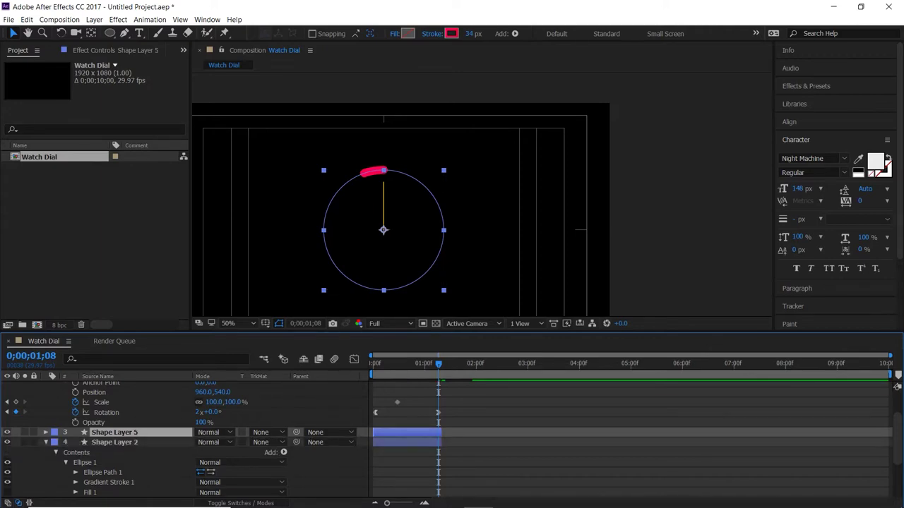
pyautogui.moveTo(417, 432); pyautogui.dragTo(484, 432)
pyautogui.press('space')
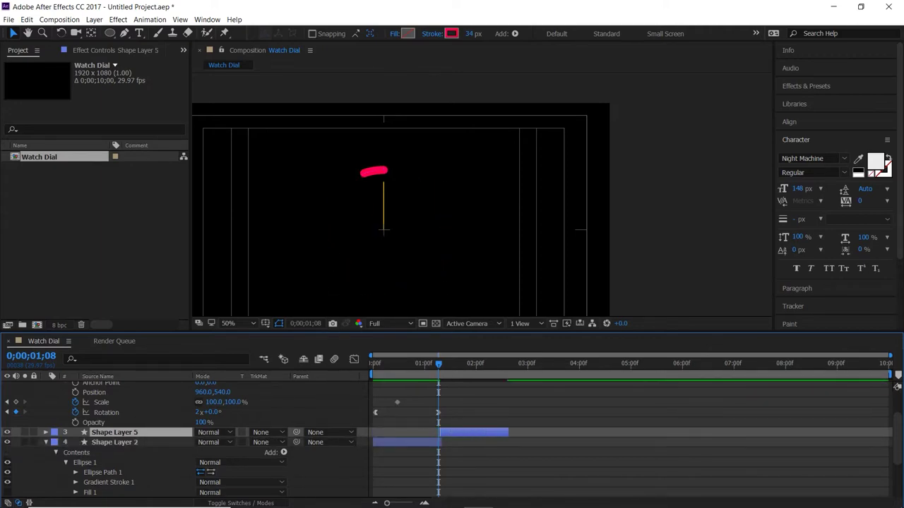
pyautogui.press('space')
pyautogui.hotkey('alt', 'pagedown')
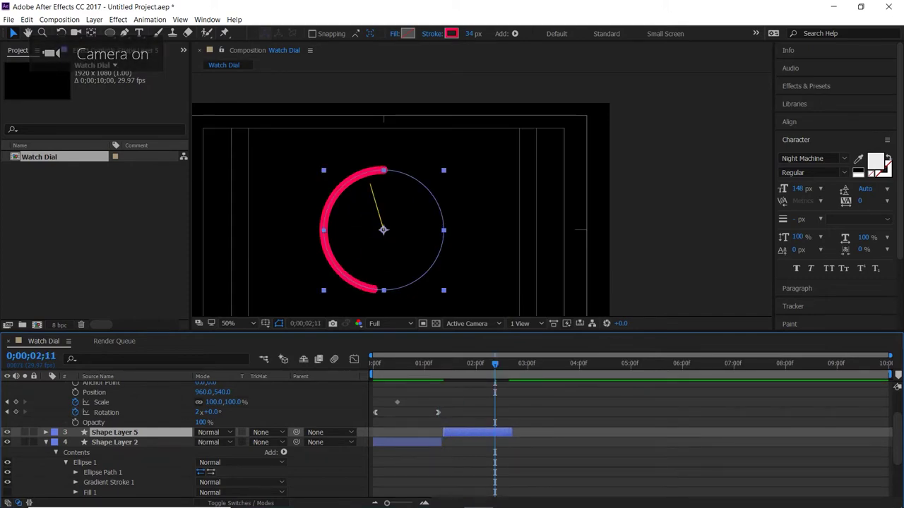
# - Replay the dial animation from the start to check the repeated ring
pyautogui.moveTo(495, 364); pyautogui.dragTo(293, 376)
pyautogui.press('space')
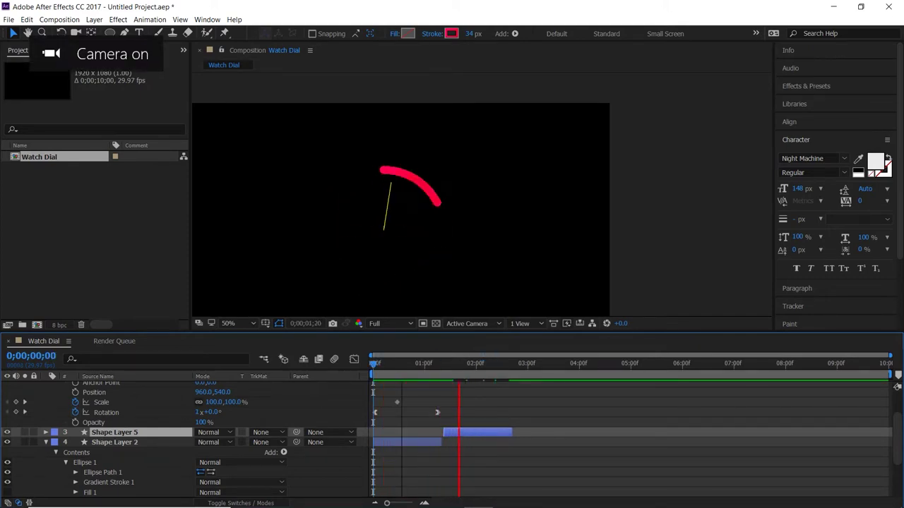
pyautogui.press('space')
pyautogui.press("'")
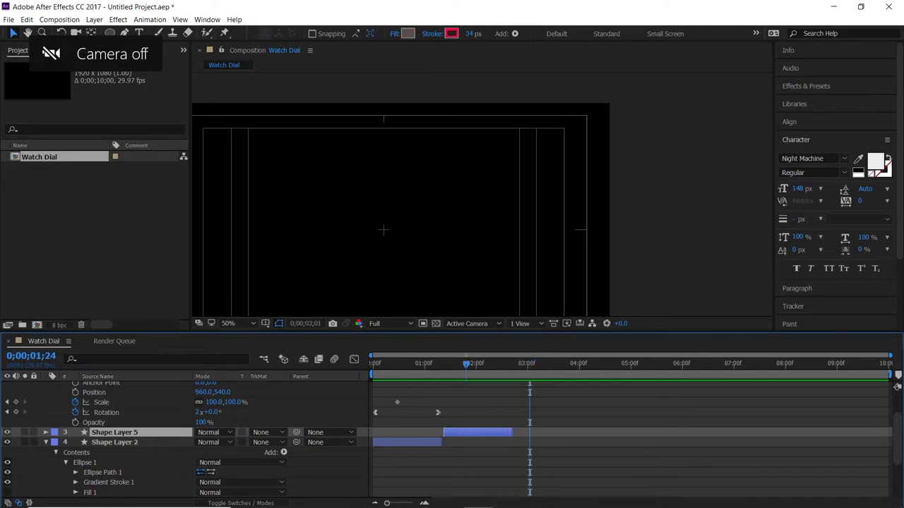
# - Fade in Shape Layer 5 with Opacity keyframes of 0% at 0;00;01;11 and 100% at 0;00;01;13
pyautogui.moveTo(466, 363); pyautogui.dragTo(445, 363)
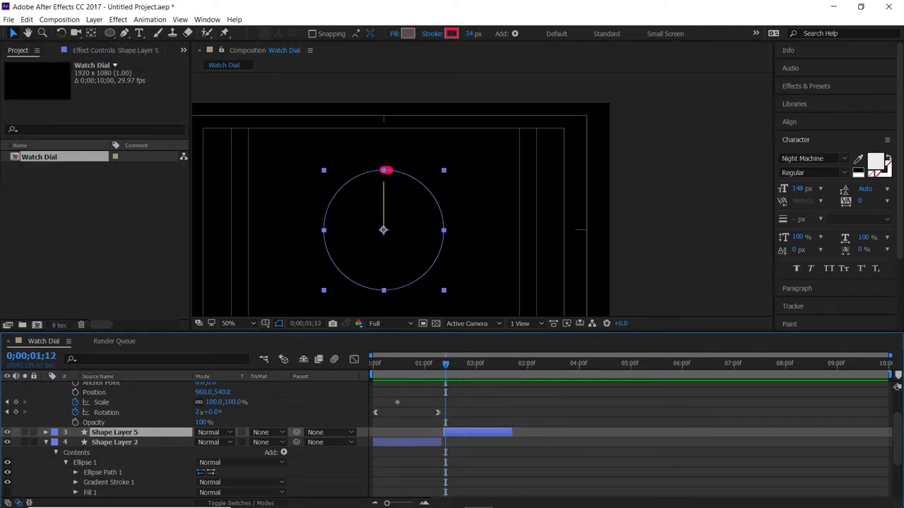
pyautogui.click(46, 432)
pyautogui.scroll(-1, 46, 432)
pyautogui.click(56, 422)
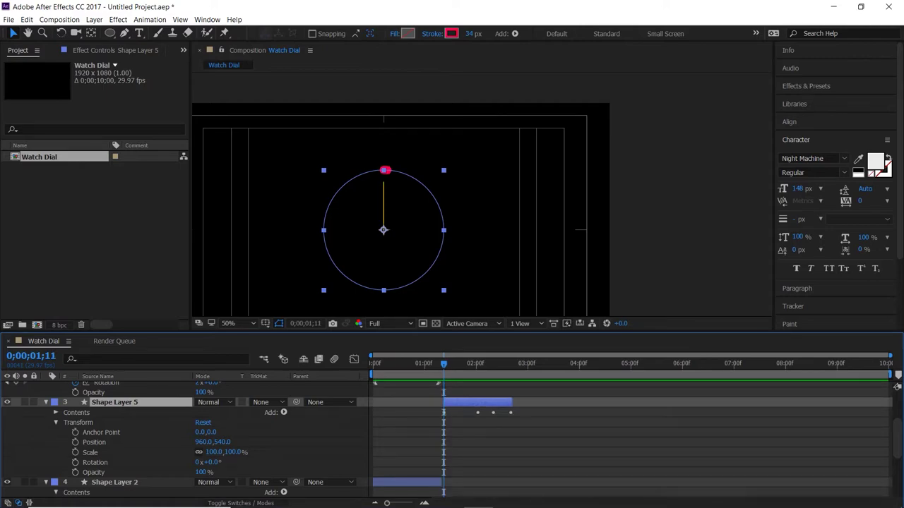
pyautogui.hotkey('alt', 'shift', 't')
pyautogui.moveTo(199, 472); pyautogui.dragTo(148, 473)
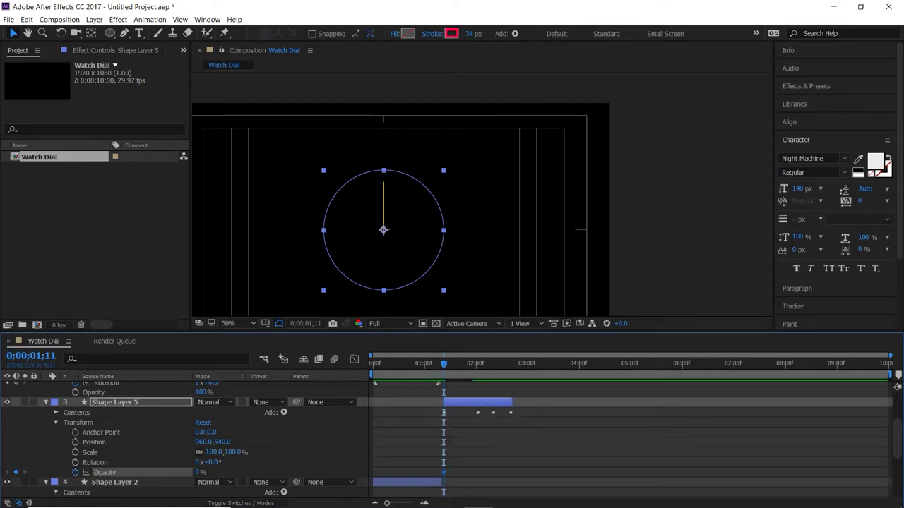
pyautogui.press('pagedown')
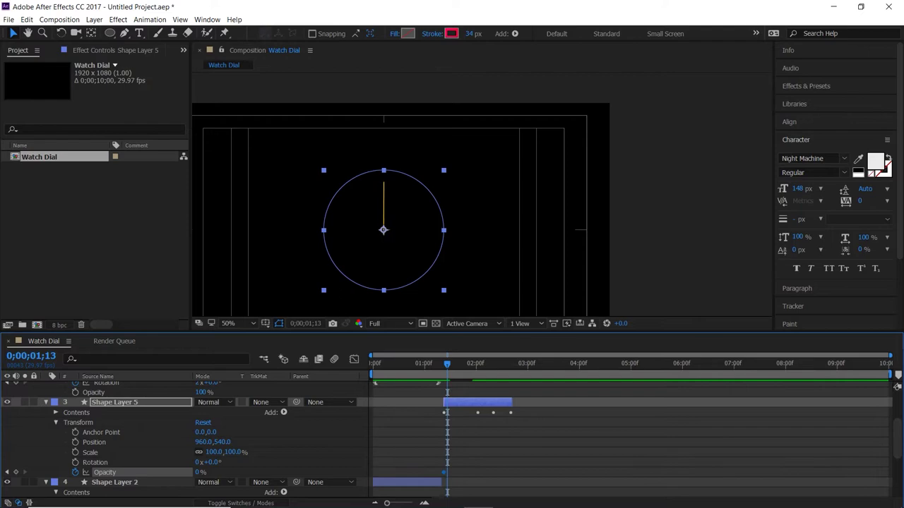
pyautogui.moveTo(199, 472); pyautogui.dragTo(272, 472)
# - Preview Shape Layer 5's fade-in and move its 100% Opacity keyframe to about 0;00;01;18
pyautogui.press('pageup')
pyautogui.press('pageup')
pyautogui.press('pageup')
pyautogui.press('pageup')
pyautogui.press('pageup')
pyautogui.press('pageup')
pyautogui.press('pageup')
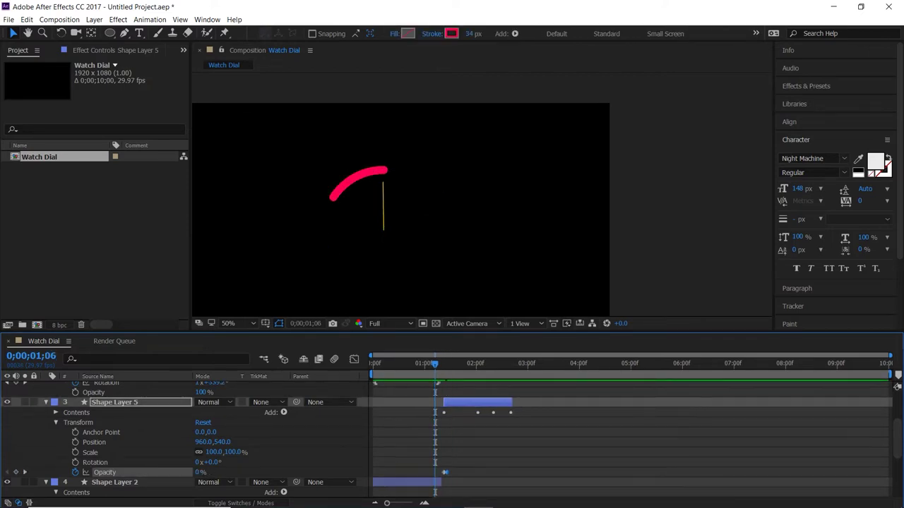
pyautogui.press('space')
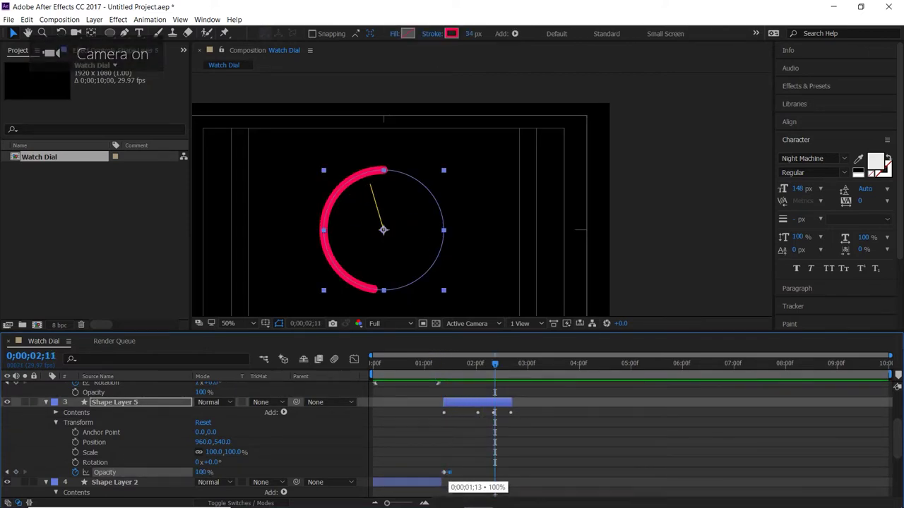
pyautogui.moveTo(446, 473); pyautogui.dragTo(455, 472)
pyautogui.moveTo(463, 363); pyautogui.dragTo(442, 364)
pyautogui.press('space')
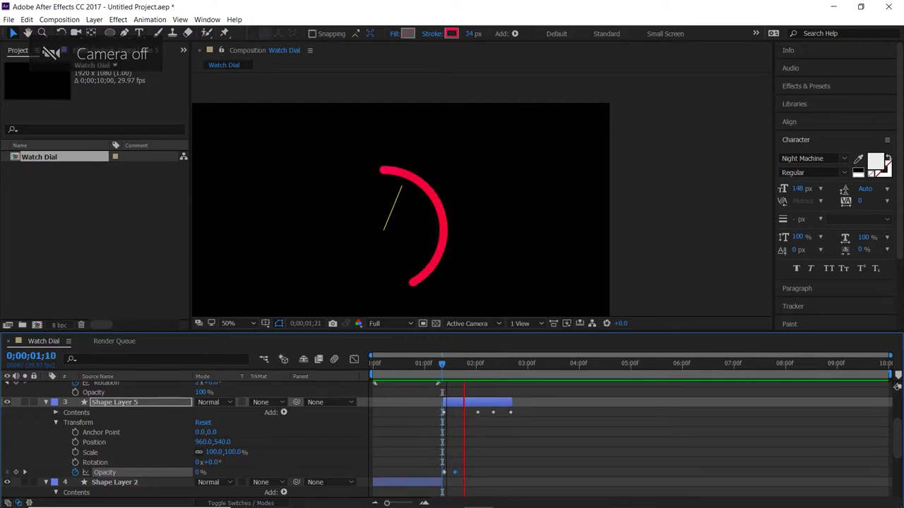
# - Fade out Shape Layer 5 with a 100% Opacity keyframe at 0;00;02;15 and a copied 0% keyframe at the layer's end, and preview it
pyautogui.moveTo(551, 366); pyautogui.dragTo(501, 364)
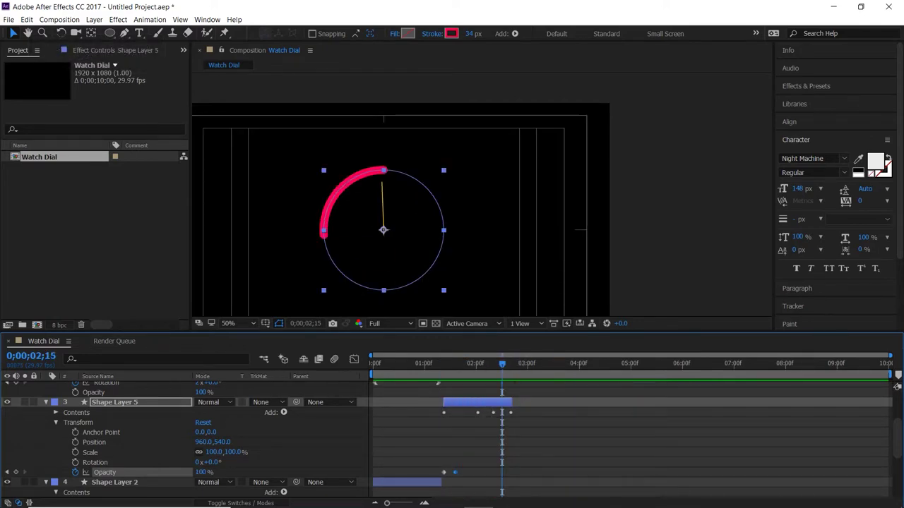
pyautogui.click(444, 472)
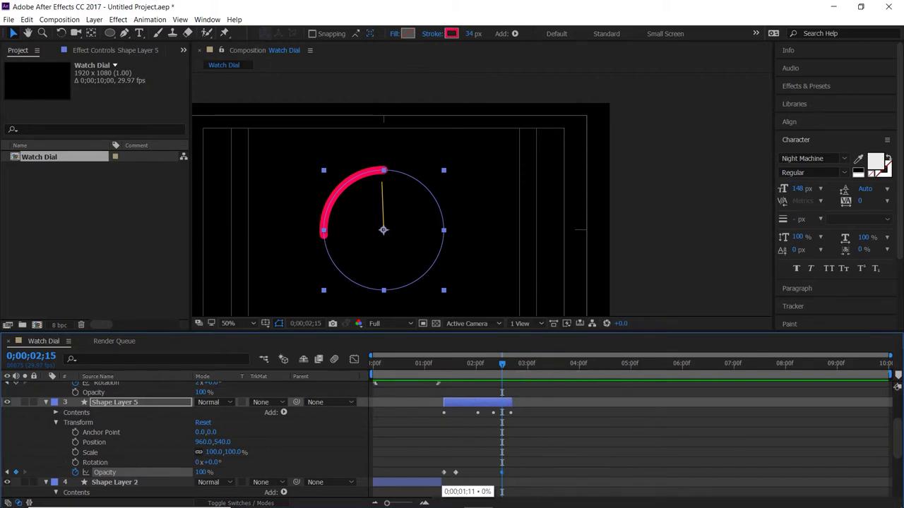
pyautogui.hotkey('ctrl', 'c')
pyautogui.hotkey('ctrl', 'v')
pyautogui.press('pagedown')
pyautogui.press('pagedown')
pyautogui.press('pagedown')
pyautogui.press('pagedown')
pyautogui.press('pagedown')
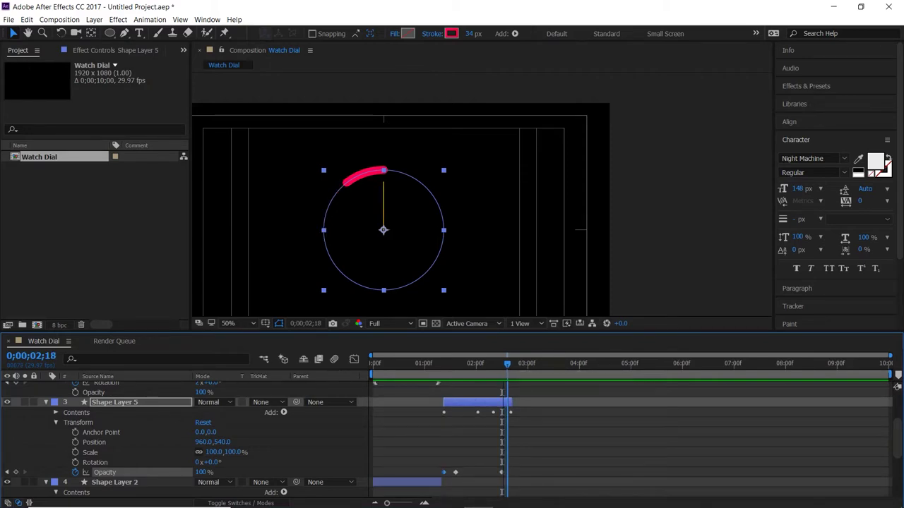
pyautogui.moveTo(504, 364); pyautogui.dragTo(443, 365)
pyautogui.press('space')
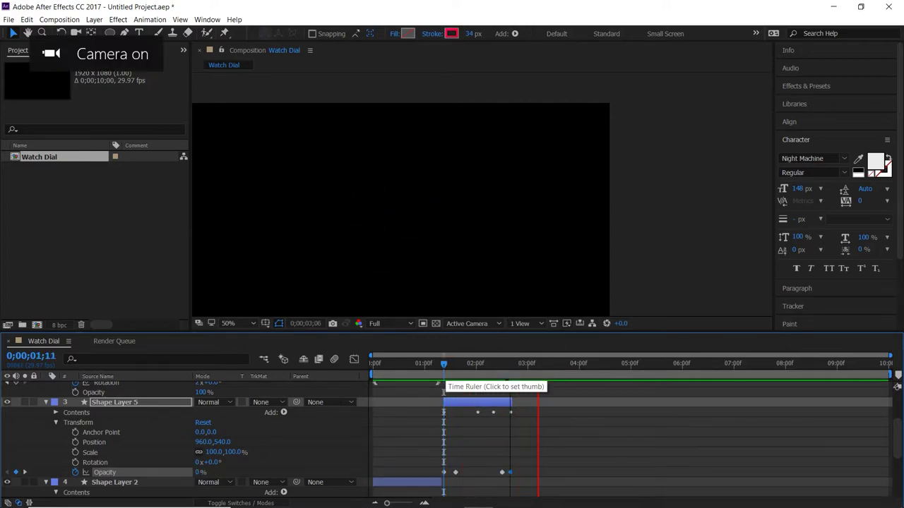
pyautogui.press('space')
# - Fade in Shape Layer 2 with Opacity keyframes of 0% at 0;00;00;00 and 100% at 0;00;00;03
pyautogui.scroll(1, 452, 438)
pyautogui.scroll(-5, 445, 438)
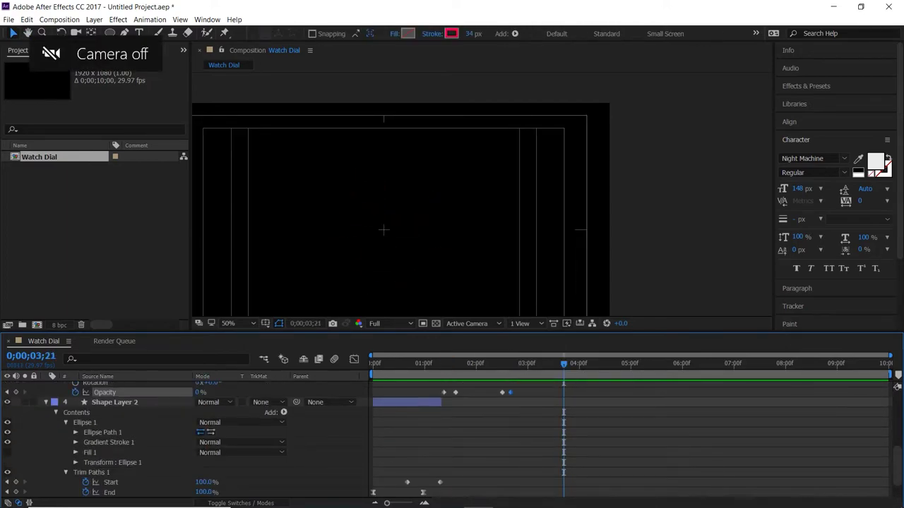
pyautogui.press('Home')
pyautogui.scroll(-2, 444, 437)
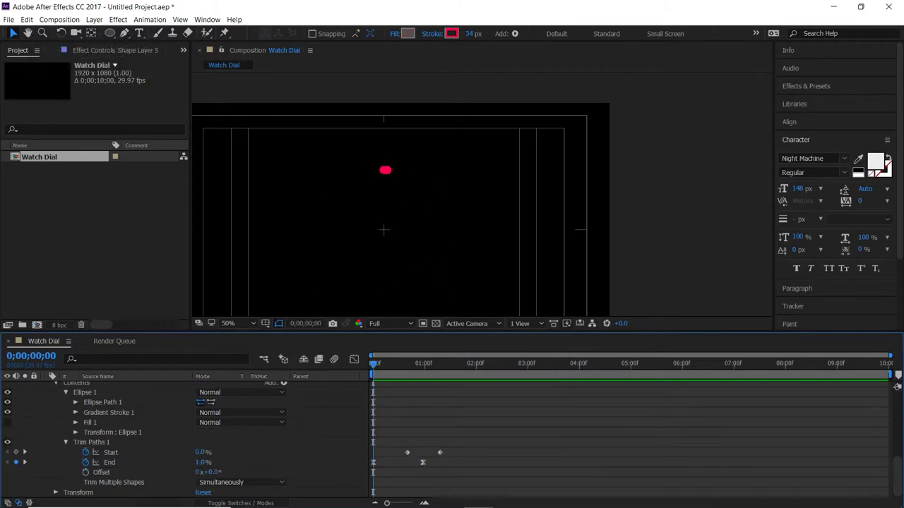
pyautogui.press('space')
pyautogui.press('space')
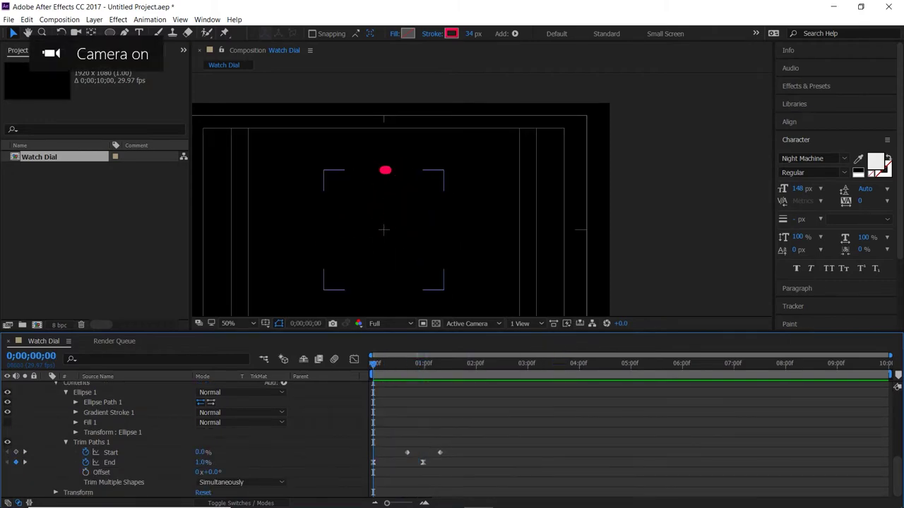
pyautogui.click(56, 493)
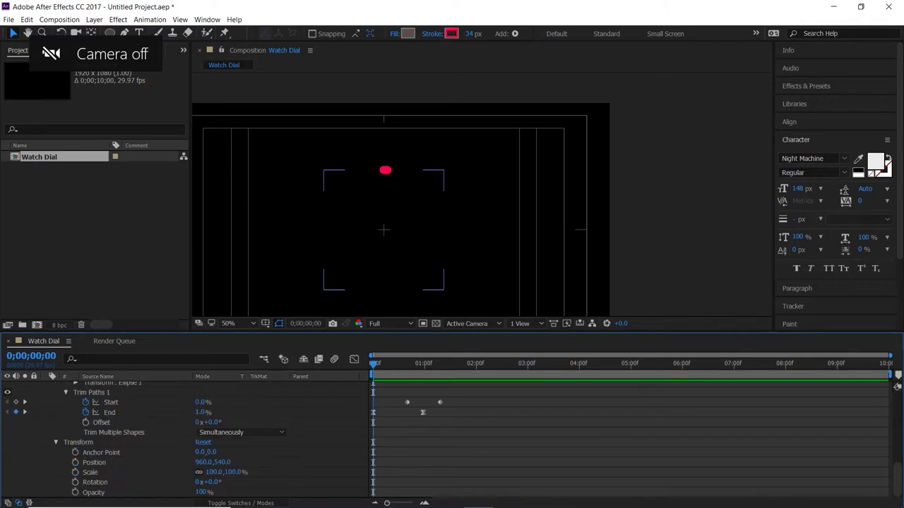
pyautogui.click(75, 493)
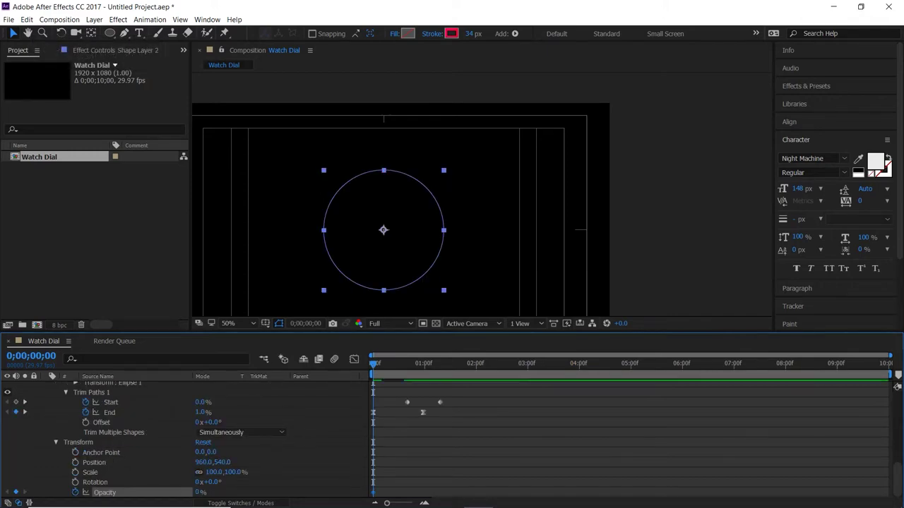
pyautogui.press('space')
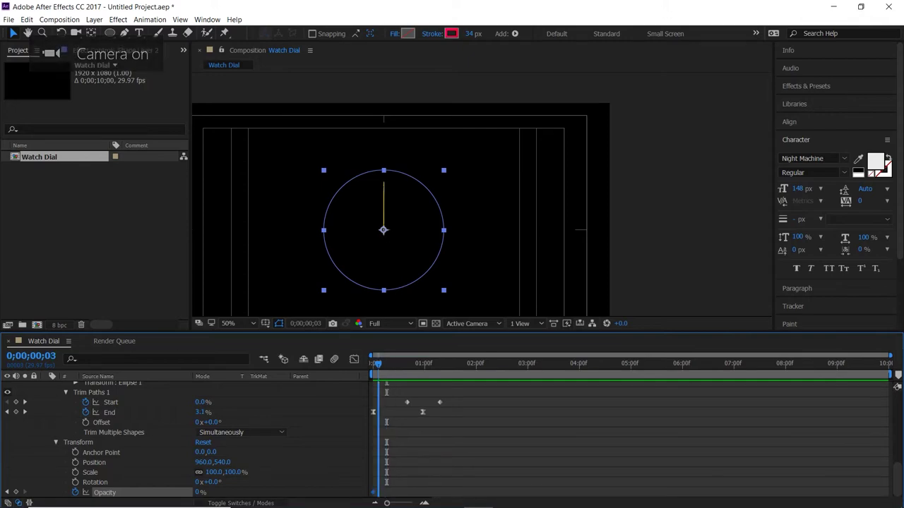
pyautogui.moveTo(198, 492); pyautogui.dragTo(261, 492)
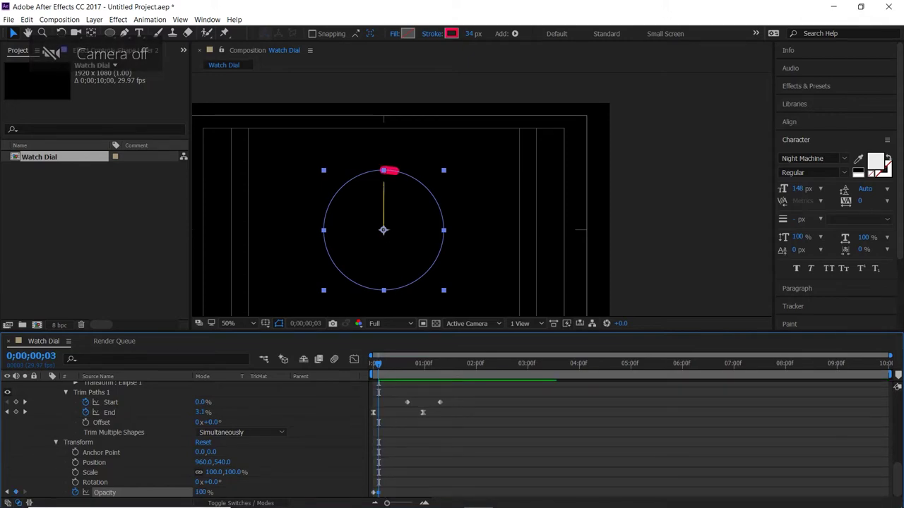
# - Move Shape Layer 2's 100% Opacity keyframe to about 0;00;00;06 and replay the animation from the start
pyautogui.moveTo(378, 364); pyautogui.dragTo(372, 364)
pyautogui.press('space')
pyautogui.press('space')
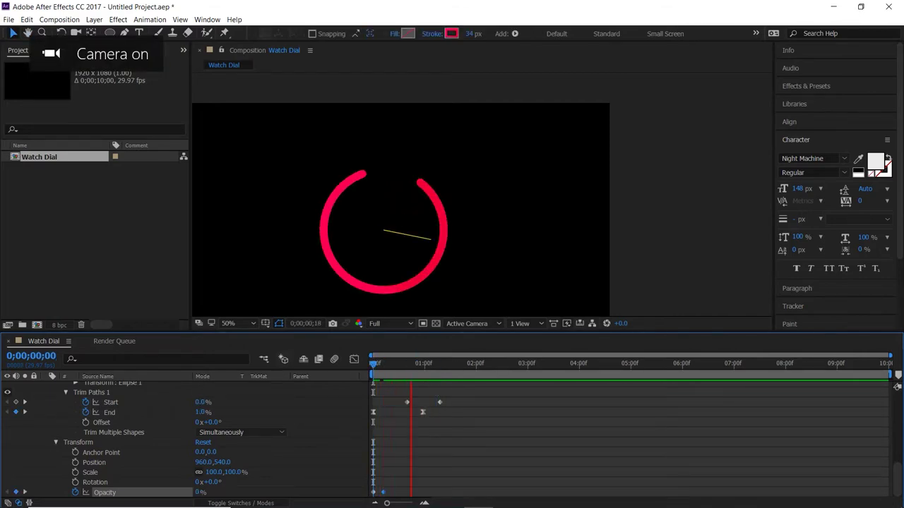
pyautogui.press('space')
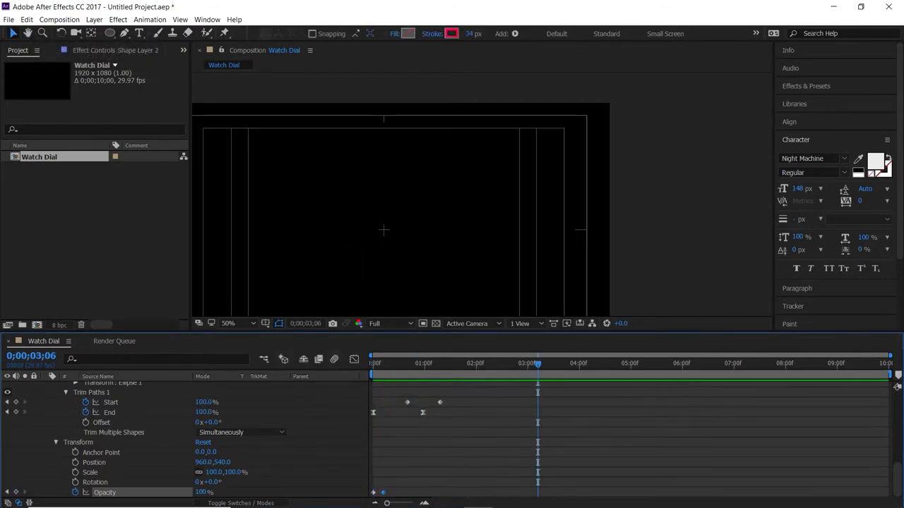
pyautogui.scroll(6, 451, 438)
pyautogui.scroll(3, 277, 424)
pyautogui.press('space')
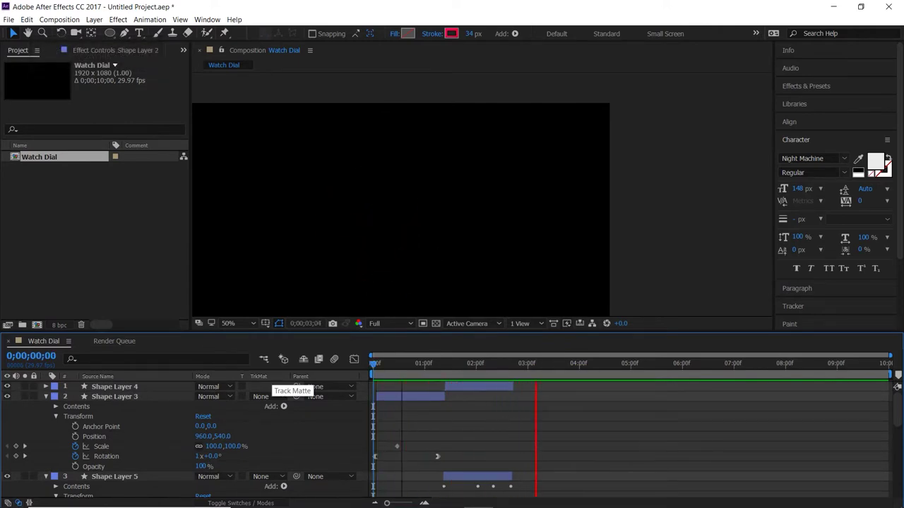
pyautogui.press('space')
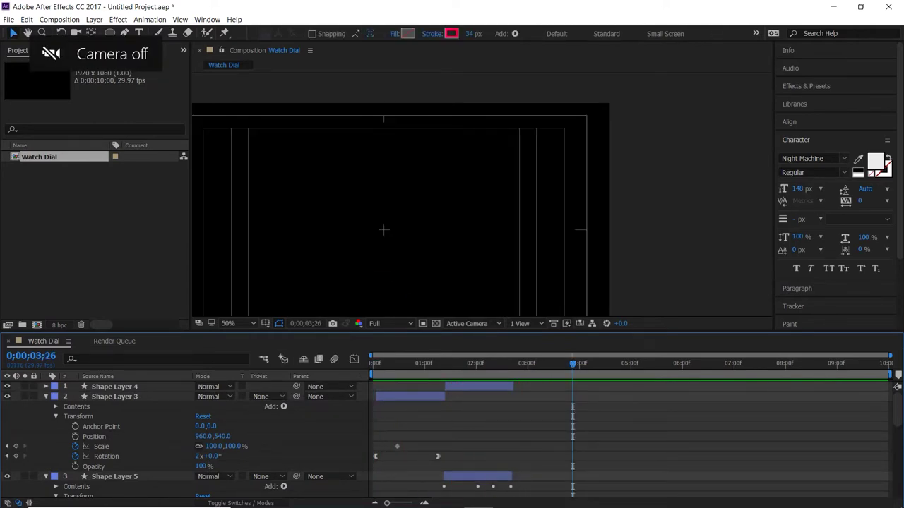
# - Collapse the properties of all shape layers in the timeline and replay the full animation from the start
pyautogui.click(46, 477)
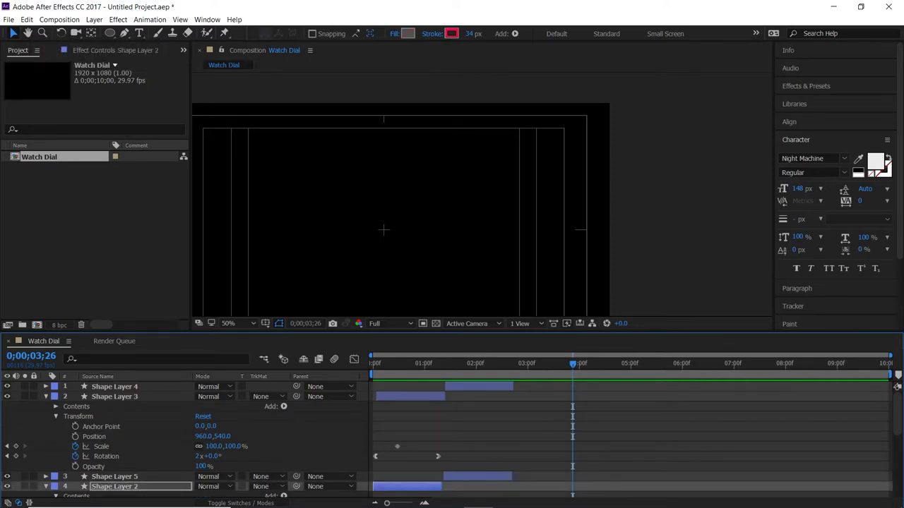
pyautogui.click(46, 396)
pyautogui.click(46, 416)
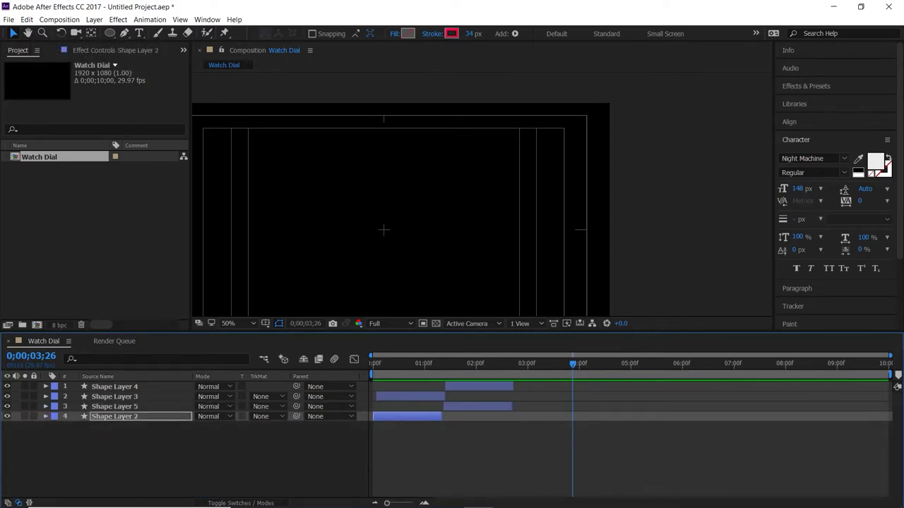
pyautogui.press('Home')
pyautogui.press('space')
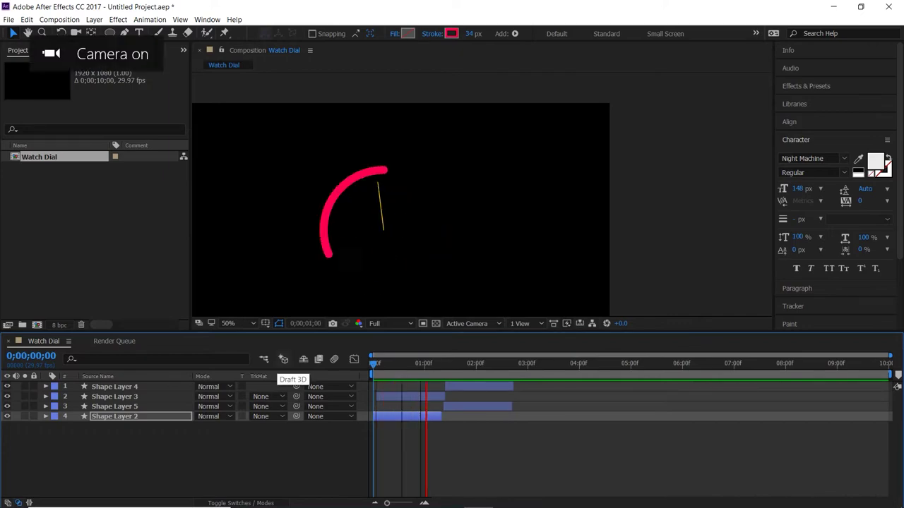
pyautogui.press('space')
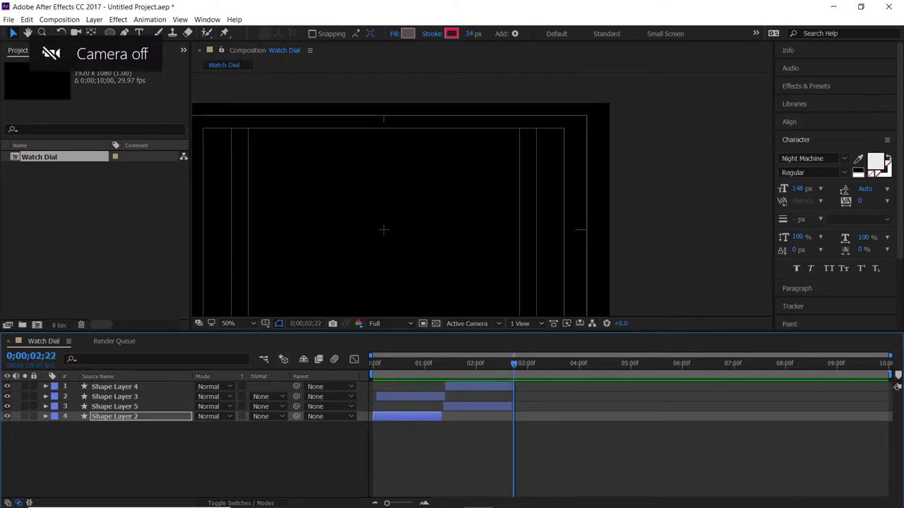
# - Duplicate the hand's Shape Layer 4, start the copy at 0;00;02;21, and preview the added section
pyautogui.click(114, 387)
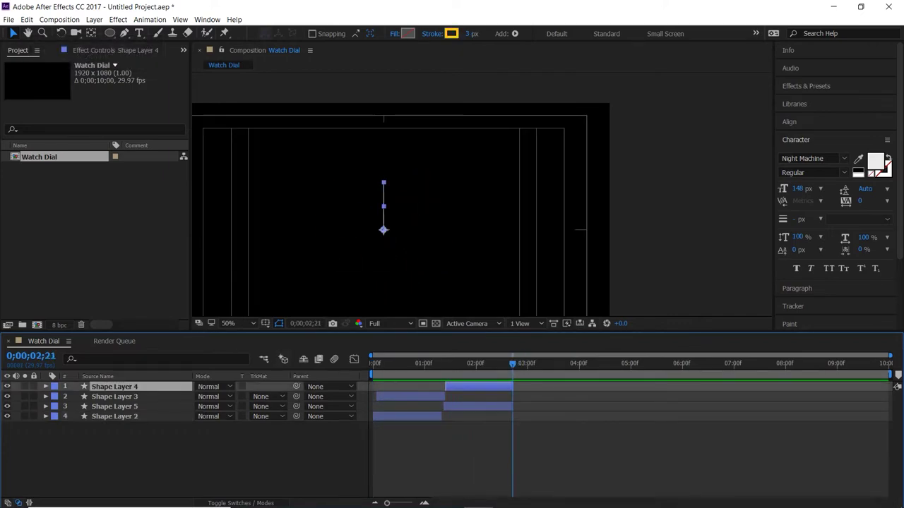
pyautogui.hotkey('ctrl', 'd')
pyautogui.press('[')
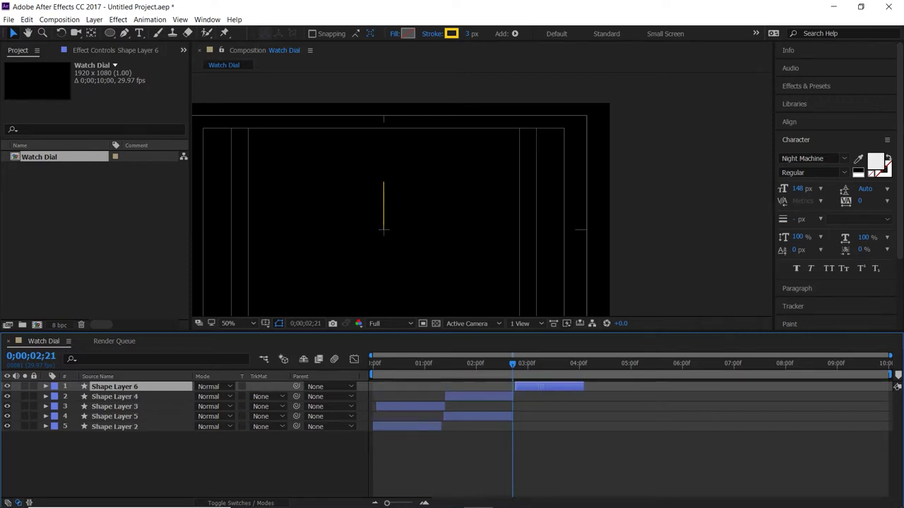
pyautogui.press('space')
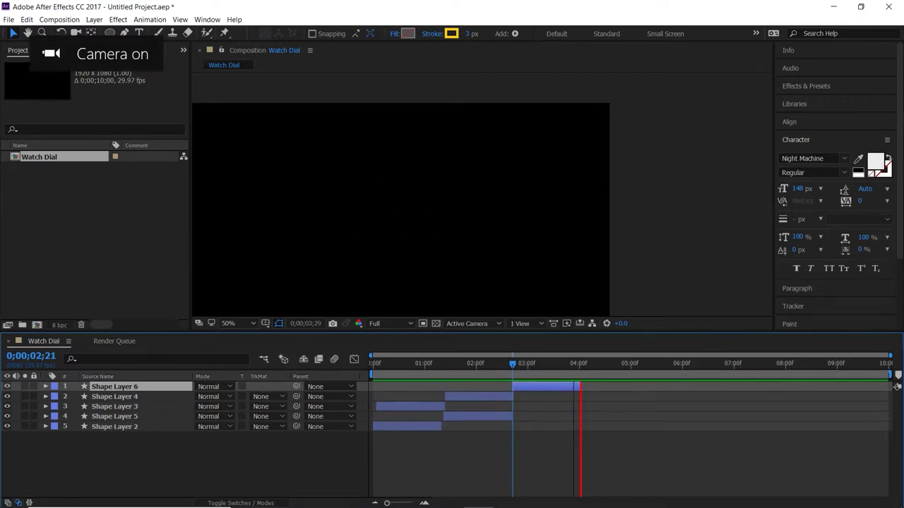
pyautogui.press('space')
pyautogui.moveTo(617, 365); pyautogui.dragTo(517, 364)
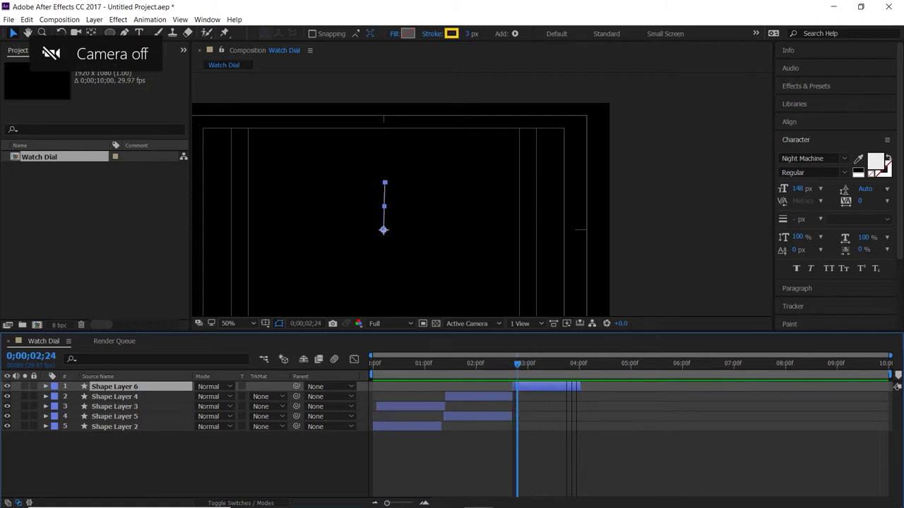
# - Remove the Scale and Rotation keyframes from Shape Layer 6 at 0;00;02;24 and preview the result
pyautogui.click(45, 387)
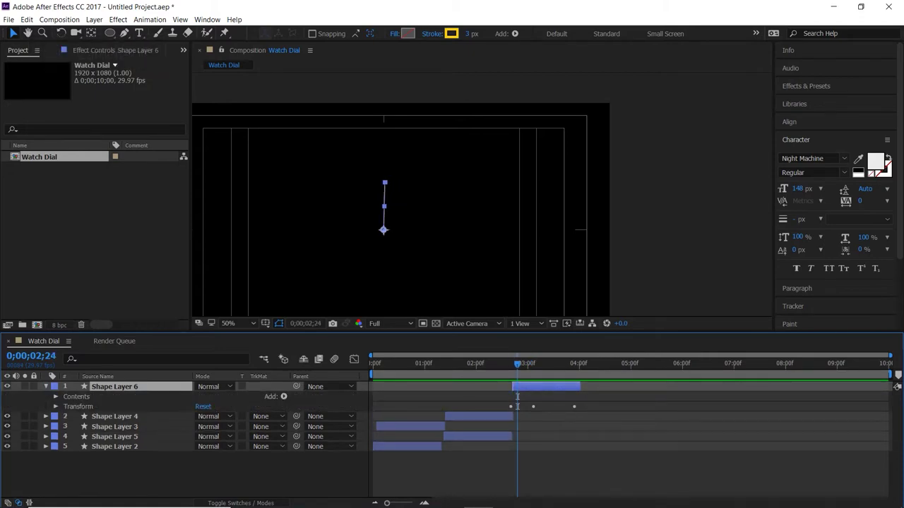
pyautogui.click(55, 406)
pyautogui.click(76, 437)
pyautogui.click(75, 447)
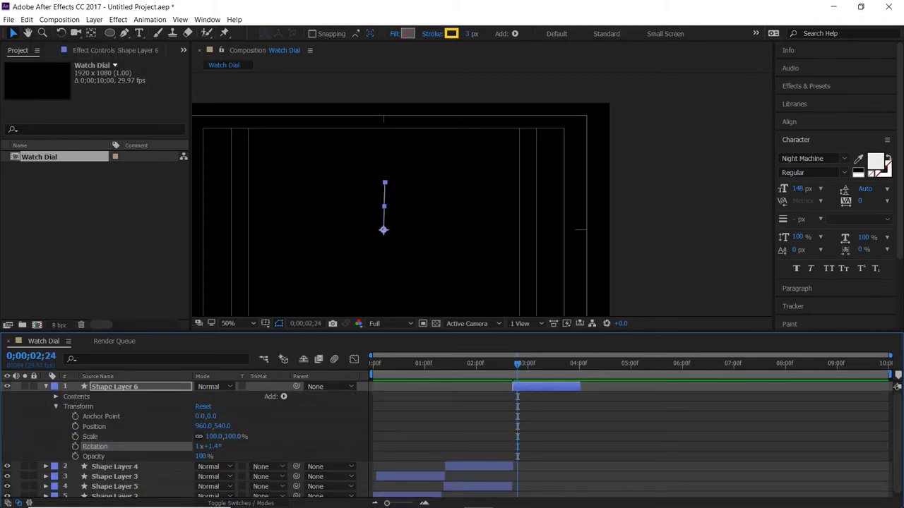
pyautogui.hotkey('ctrl', 'shift', 'a')
pyautogui.press('space')
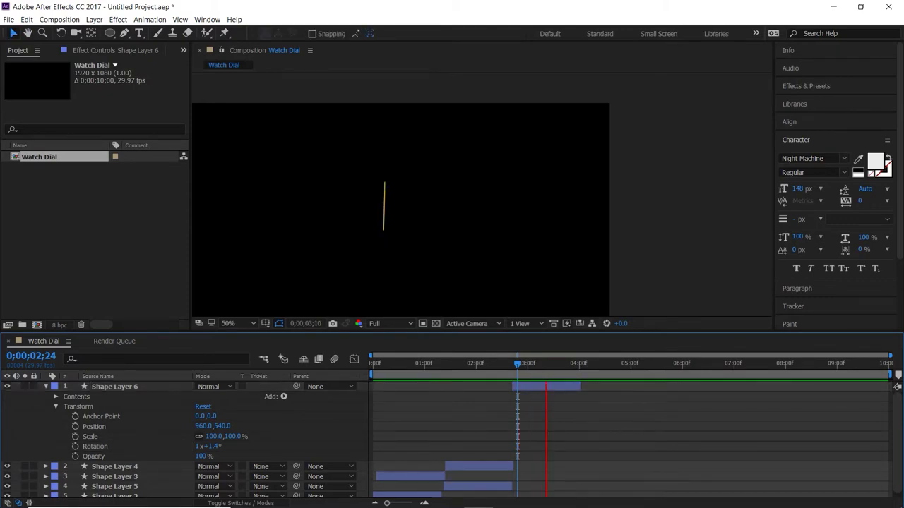
# - Set Shape Layer 6's Rotation to 1x+0.0° and replay the animation from the start
pyautogui.press('space')
pyautogui.moveTo(550, 365); pyautogui.dragTo(515, 364)
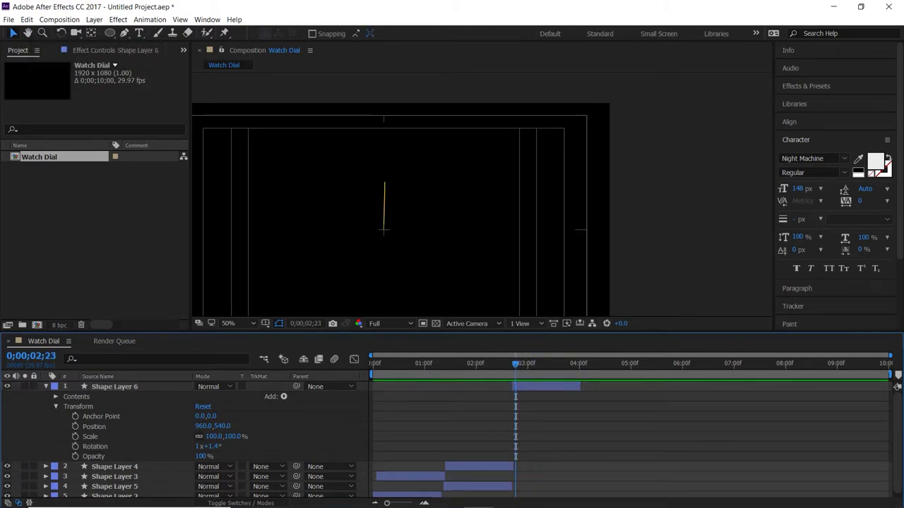
pyautogui.click(115, 387)
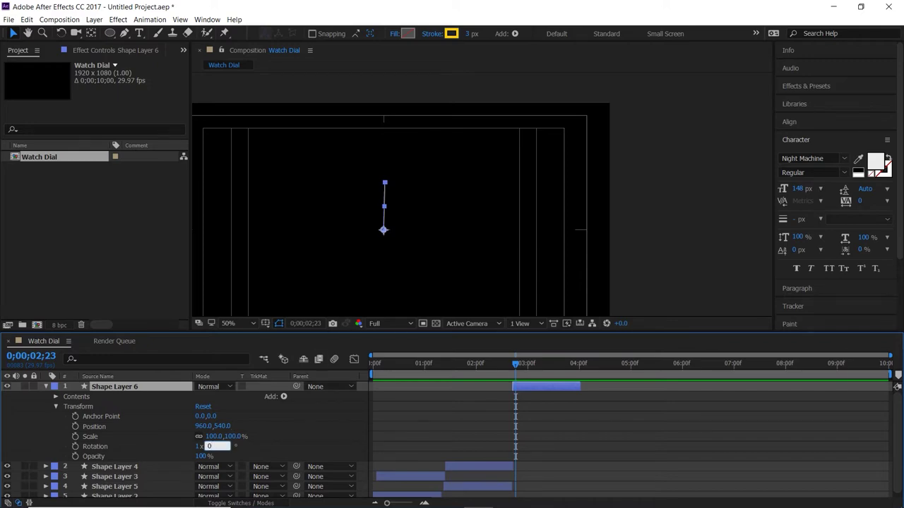
pyautogui.click(289, 431)
pyautogui.moveTo(516, 364); pyautogui.dragTo(373, 363)
pyautogui.press('space')
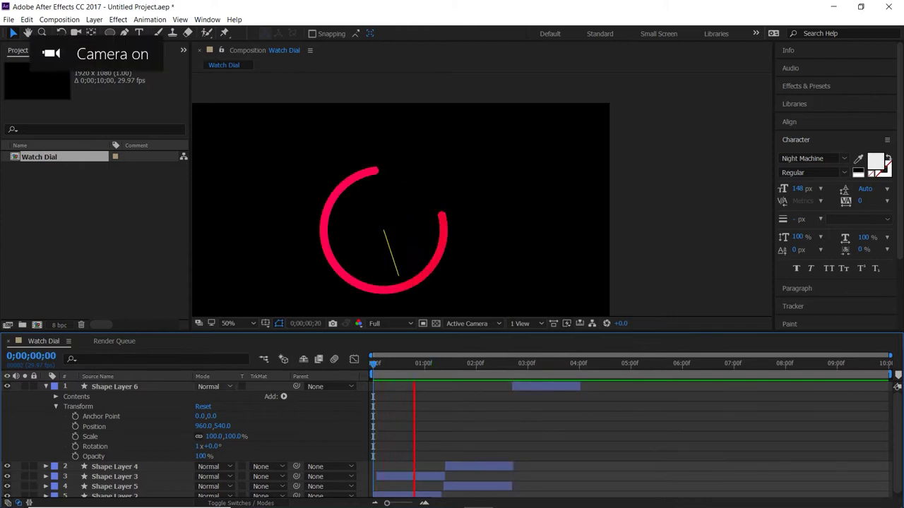
pyautogui.press('space')
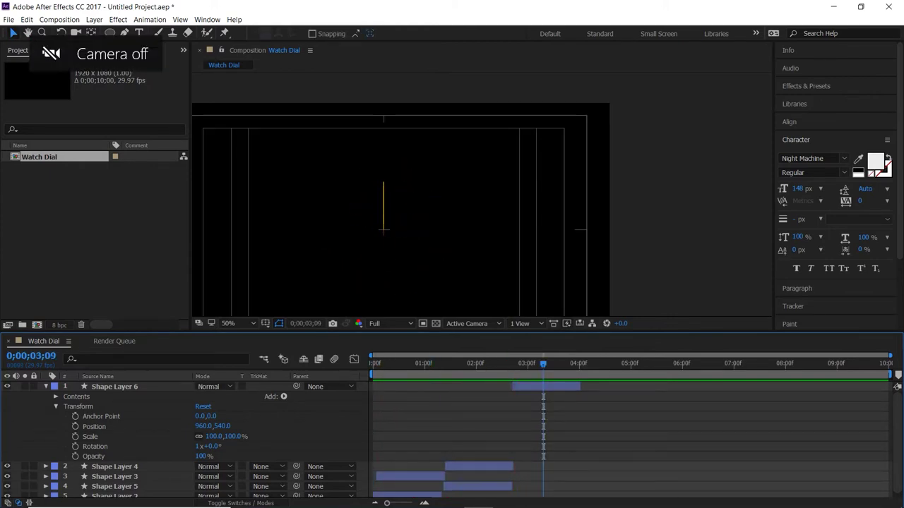
# - Replay the start of Shape Layer 6 and add its first Position keyframe at 0;00;02;22
pyautogui.moveTo(543, 364); pyautogui.dragTo(513, 364)
pyautogui.press('space')
pyautogui.press('space')
pyautogui.click(545, 387)
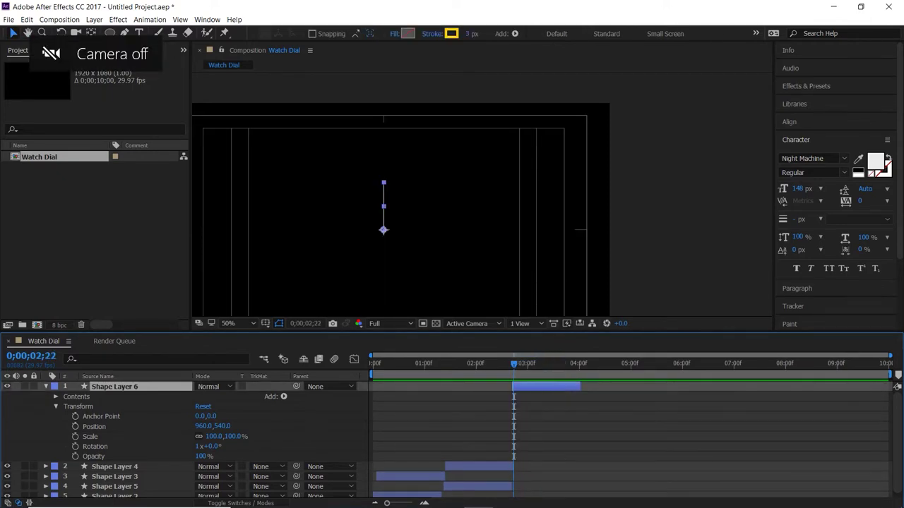
pyautogui.click(75, 427)
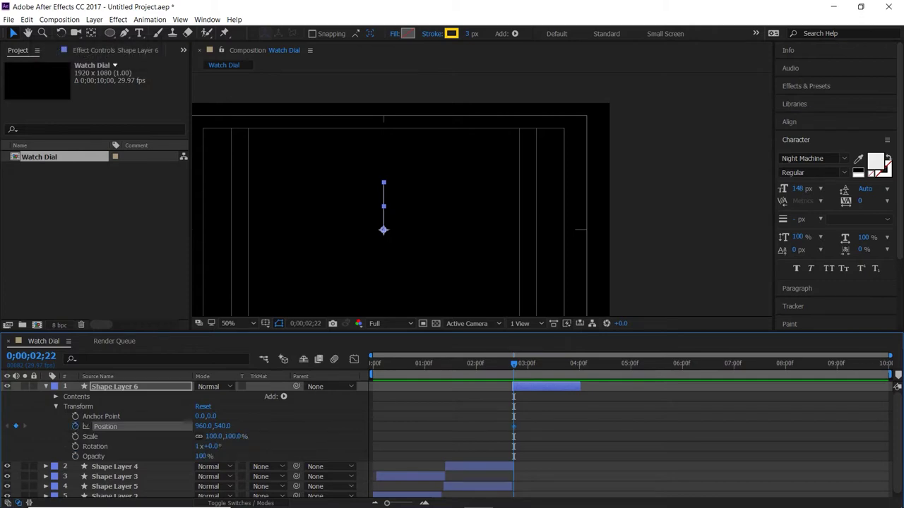
# - Add a Position keyframe of 537, 656 to Shape Layer 6 at 0;00;03;23 and preview the movement
pyautogui.press('space')
pyautogui.press('space')
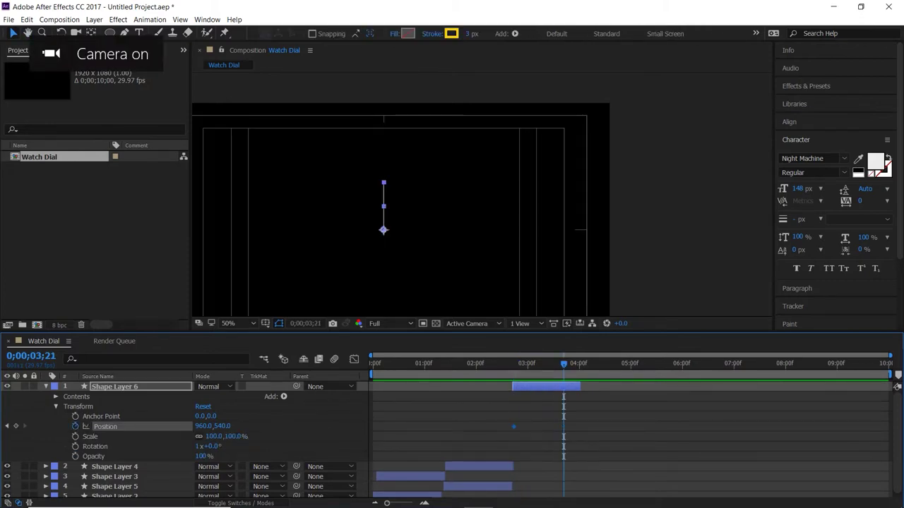
pyautogui.moveTo(574, 364); pyautogui.dragTo(566, 363)
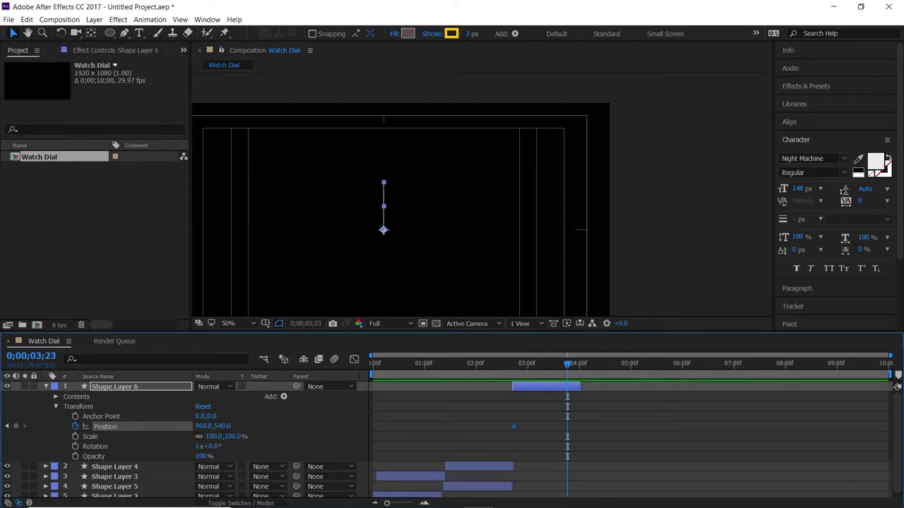
pyautogui.moveTo(204, 427); pyautogui.dragTo(305, 427)
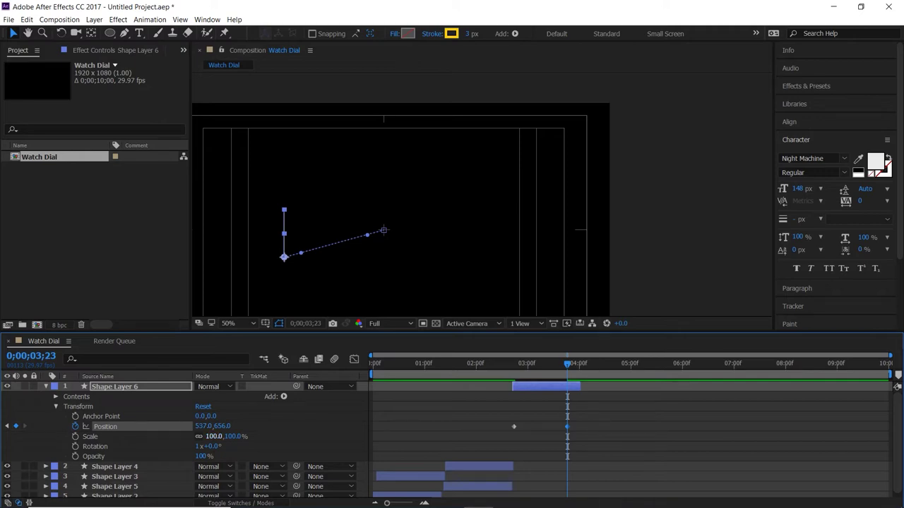
pyautogui.moveTo(564, 364)
pyautogui.mouseDown()
pyautogui.moveTo(506, 363)
pyautogui.moveTo(608, 363)
pyautogui.moveTo(502, 363)
pyautogui.moveTo(565, 362)
pyautogui.mouseUp()
pyautogui.press('space')
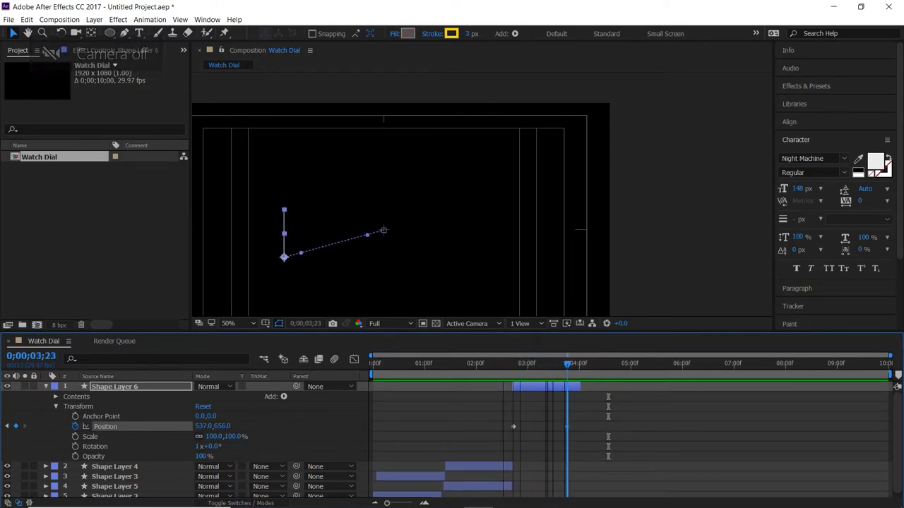
pyautogui.press('j')
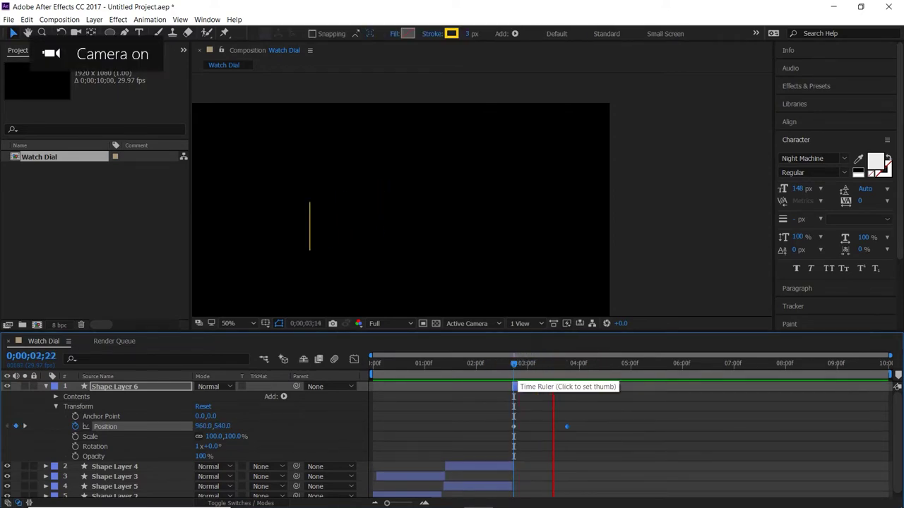
# - Apply Easy Ease to both Position keyframes of Shape Layer 6
pyautogui.click(578, 363)
pyautogui.click(105, 427)
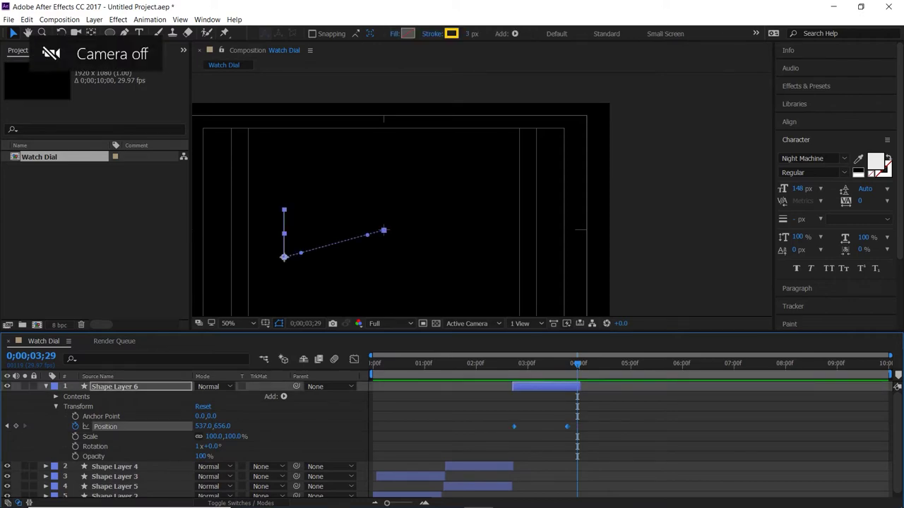
pyautogui.rightClick(567, 426)
pyautogui.moveTo(611, 417)
pyautogui.click(725, 350)
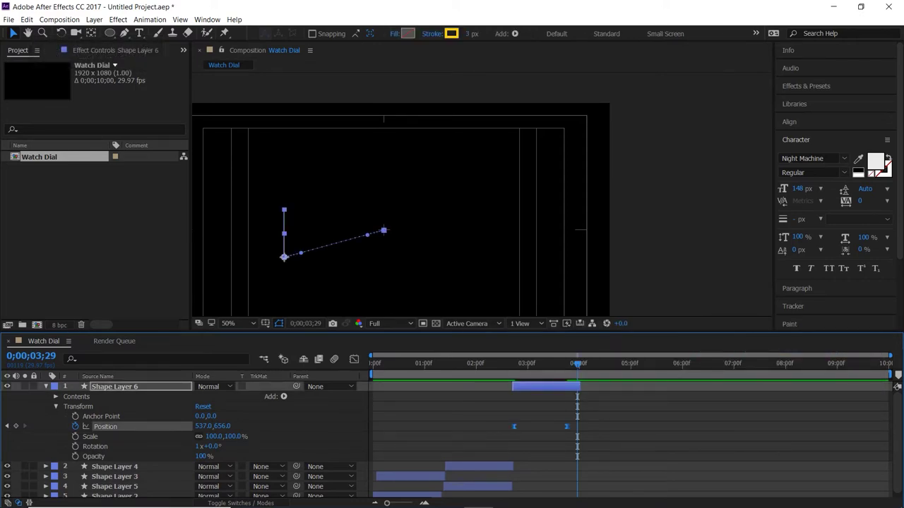
# - Replay the hand's eased movement from around 0;00;02;20 with the whole composition in view
pyautogui.click(507, 363)
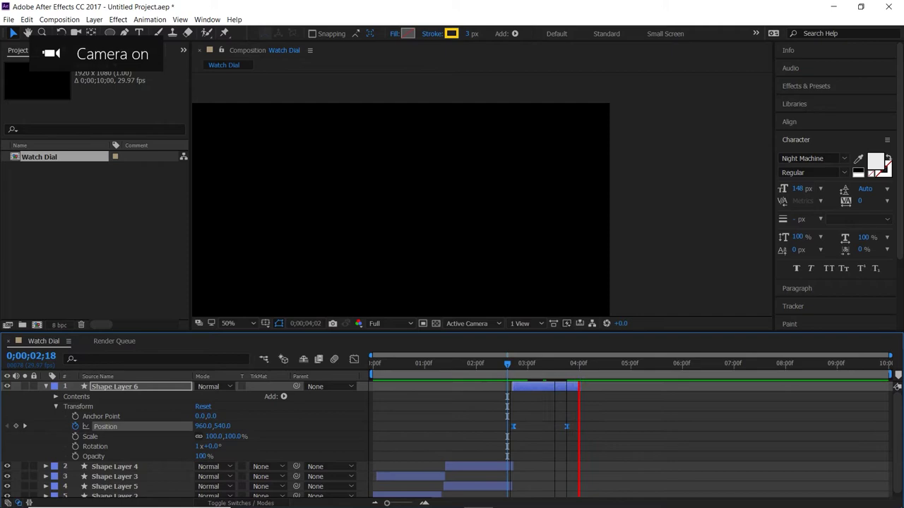
pyautogui.press('space')
pyautogui.click(513, 363)
pyautogui.press('space')
pyautogui.press('space')
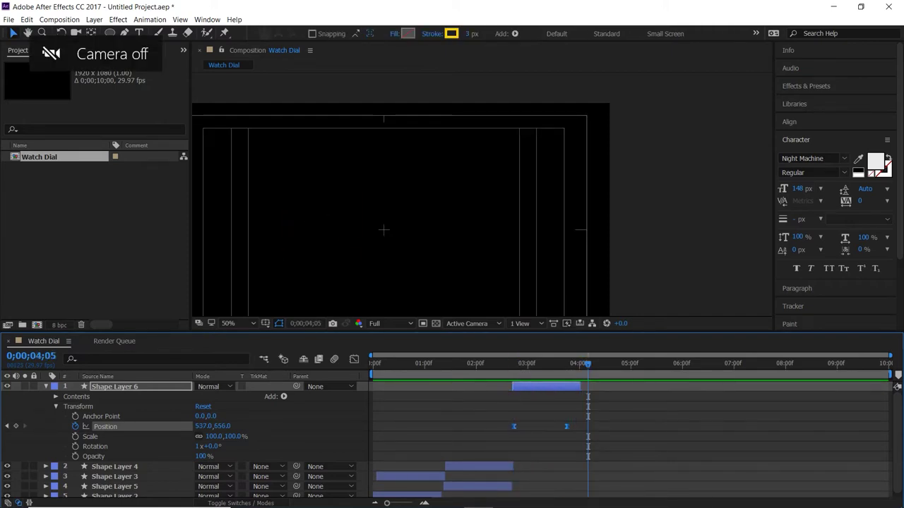
pyautogui.scroll(-2, 433, 212)
pyautogui.click(512, 364)
pyautogui.press('space')
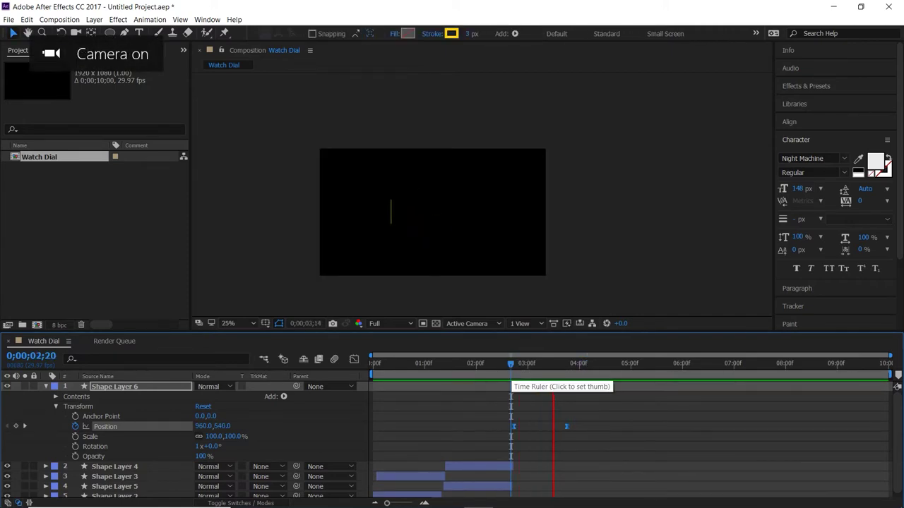
pyautogui.press('space')
# - Reapply Easy Ease to Shape Layer 6's Position keyframes and preview the movement from 0;00;02;22
pyautogui.rightClick(567, 427)
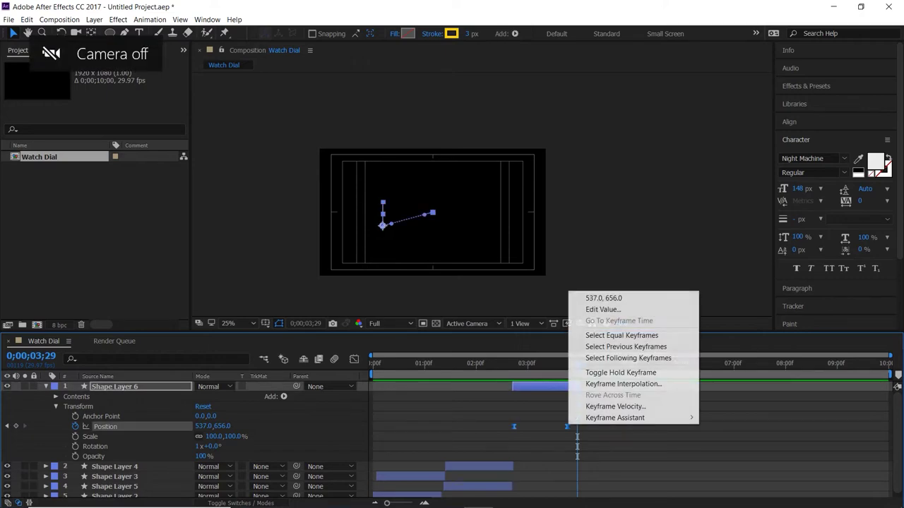
pyautogui.moveTo(605, 416)
pyautogui.click(728, 350)
pyautogui.moveTo(577, 364); pyautogui.dragTo(513, 364)
pyautogui.press('space')
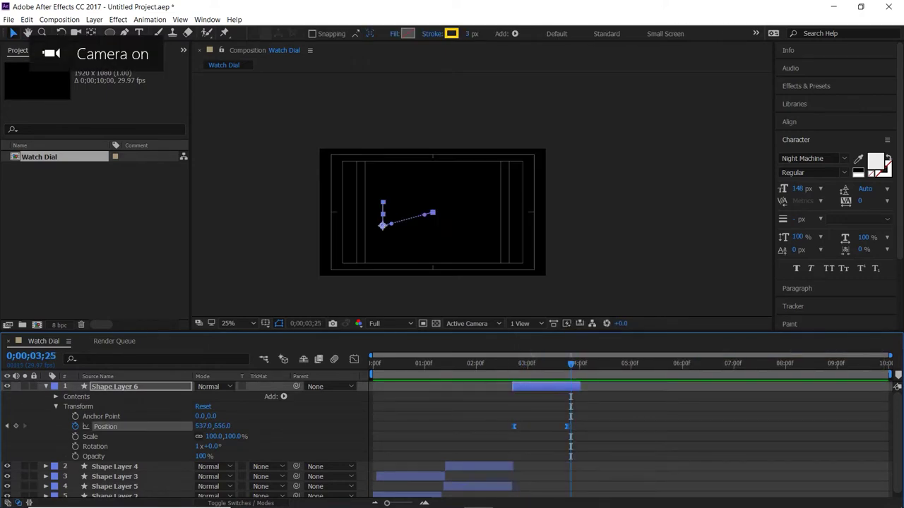
# - Keyframe Shape Layer 6's Scale at 100% at 0;00;02;22 and at 60% at 0;00;03;23
pyautogui.click(75, 437)
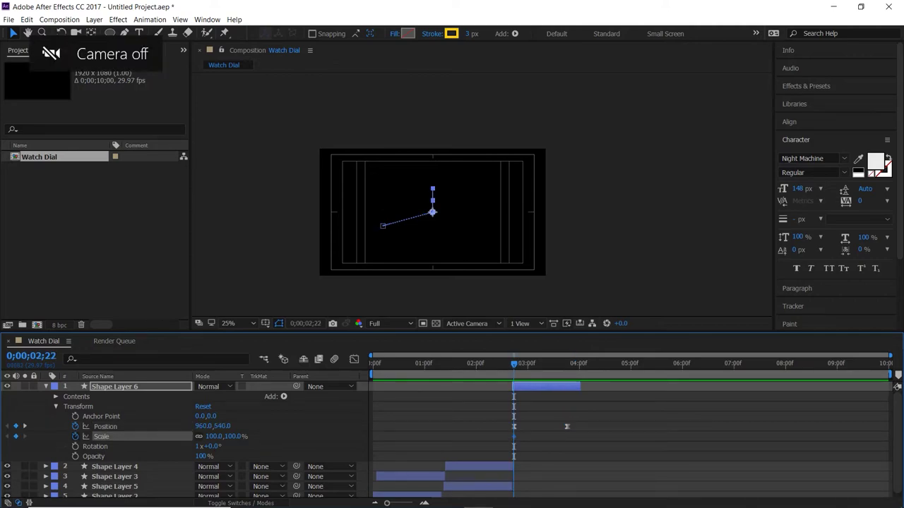
pyautogui.press('space')
pyautogui.press('k')
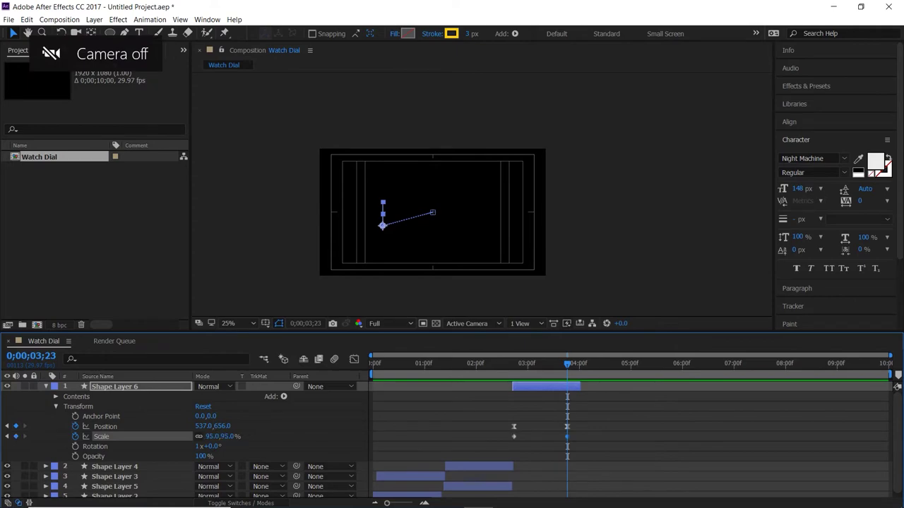
pyautogui.press('.')
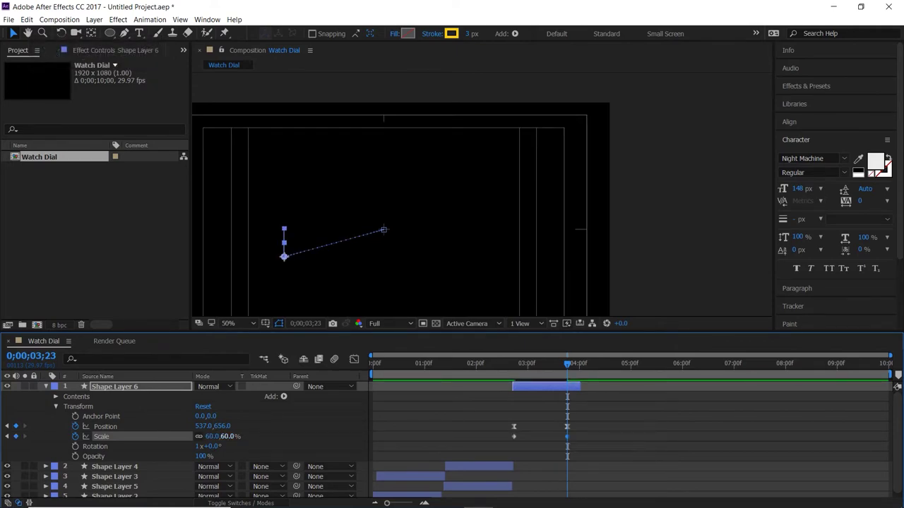
# - Change the 0;00;03;23 Position keyframe to 537, 610 and extend Shape Layer 6 to about 0;00;08;10
pyautogui.moveTo(224, 426); pyautogui.dragTo(192, 427)
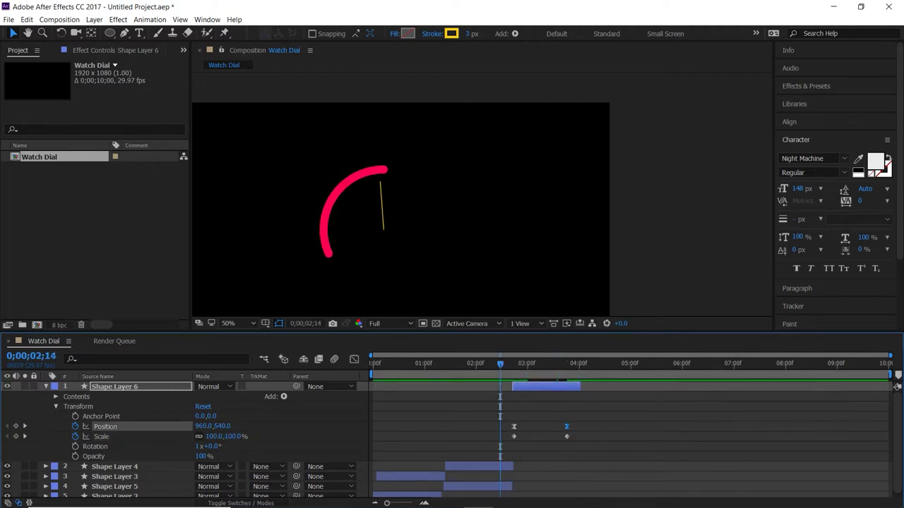
pyautogui.click(594, 363)
pyautogui.moveTo(594, 363); pyautogui.dragTo(581, 386)
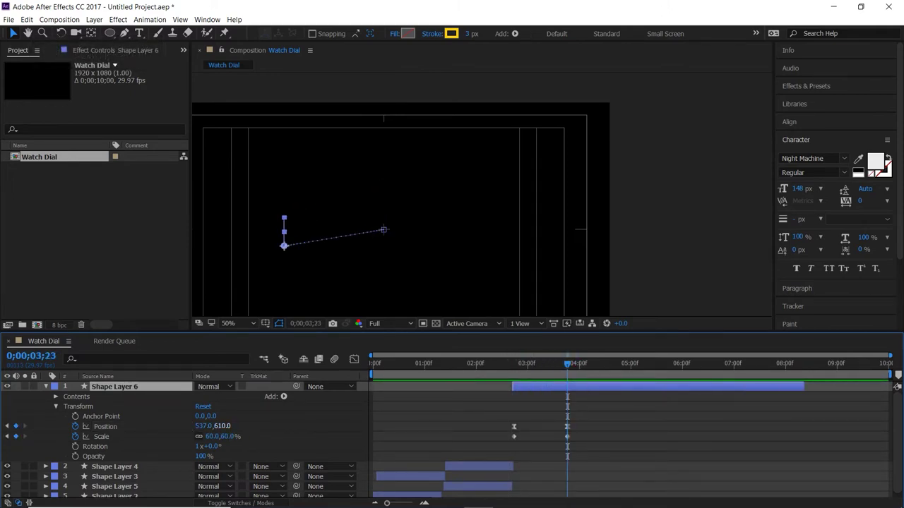
# - Add a Position keyframe holding 537, 610 at 0;00;04;02 on Shape Layer 6 and preview it
pyautogui.moveTo(222, 427); pyautogui.dragTo(256, 426)
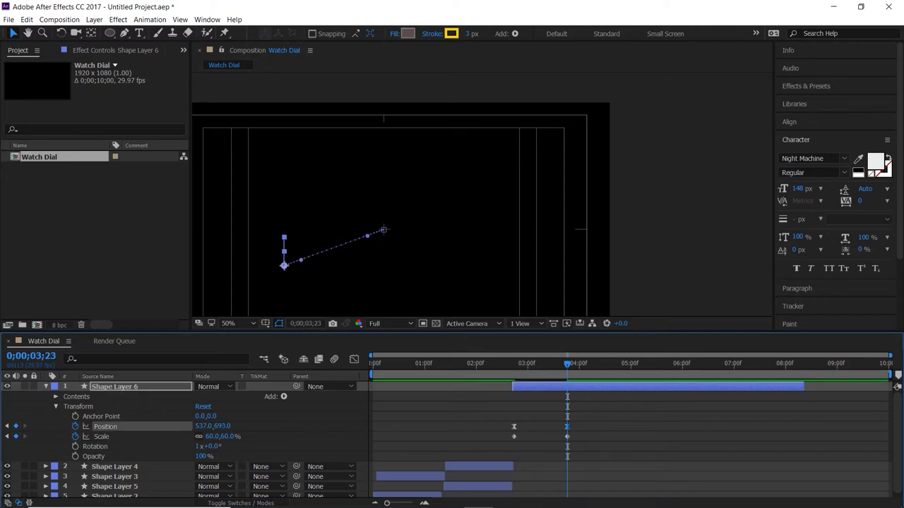
pyautogui.hotkey('ctrl', 'z')
pyautogui.press('pagedown')
pyautogui.press('pagedown')
pyautogui.press('pagedown')
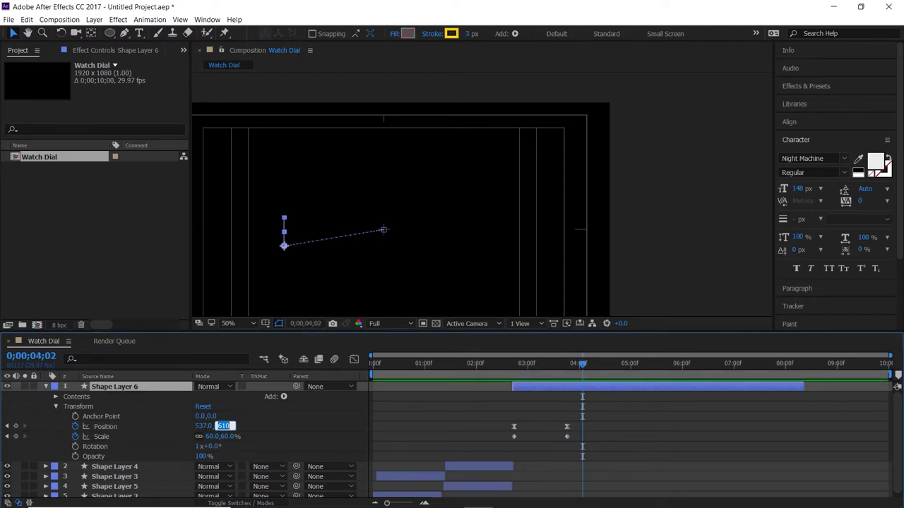
pyautogui.press('Escape')
pyautogui.moveTo(223, 427); pyautogui.dragTo(209, 426)
pyautogui.hotkey('ctrl', 'z')
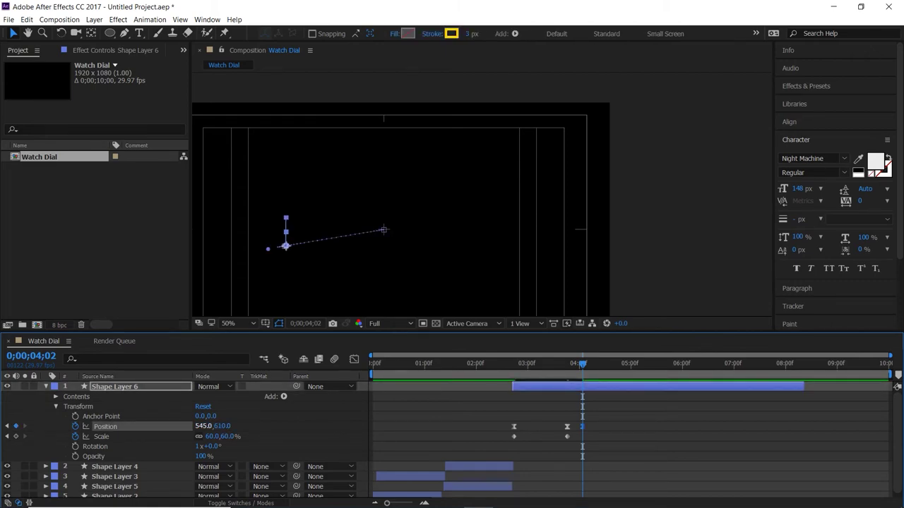
pyautogui.hotkey('ctrl', 'z')
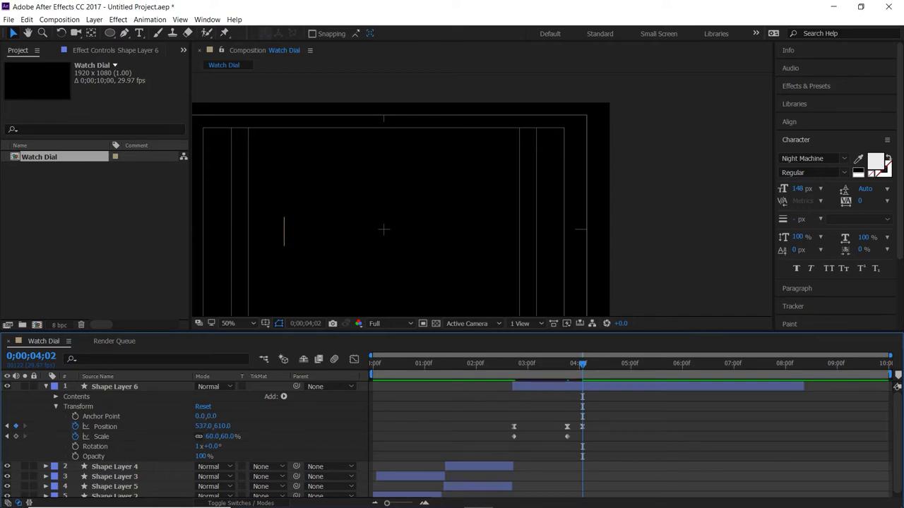
pyautogui.moveTo(581, 362)
pyautogui.mouseDown()
pyautogui.moveTo(626, 362)
pyautogui.moveTo(564, 364)
pyautogui.mouseUp()
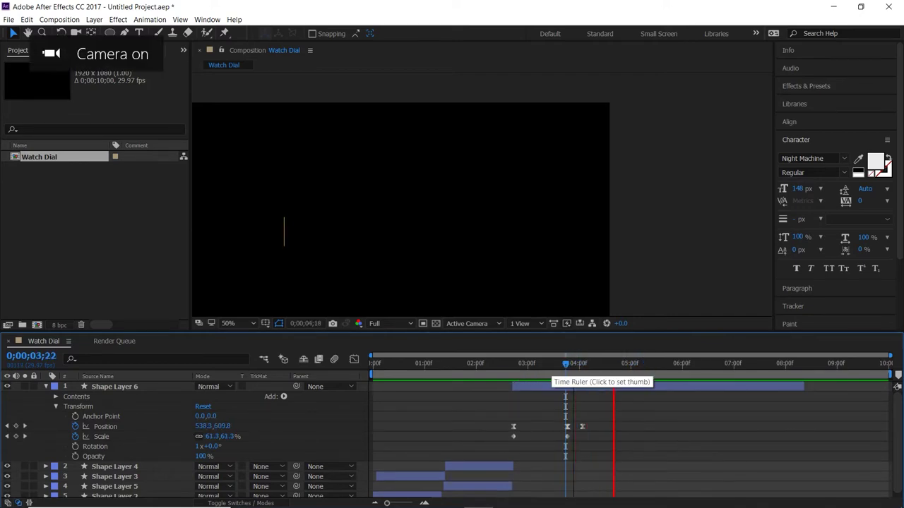
# - Add a Position keyframe at 0;00;06;02 that moves the hand horizontally to 1470, 610, and preview the movement
pyautogui.click(686, 363)
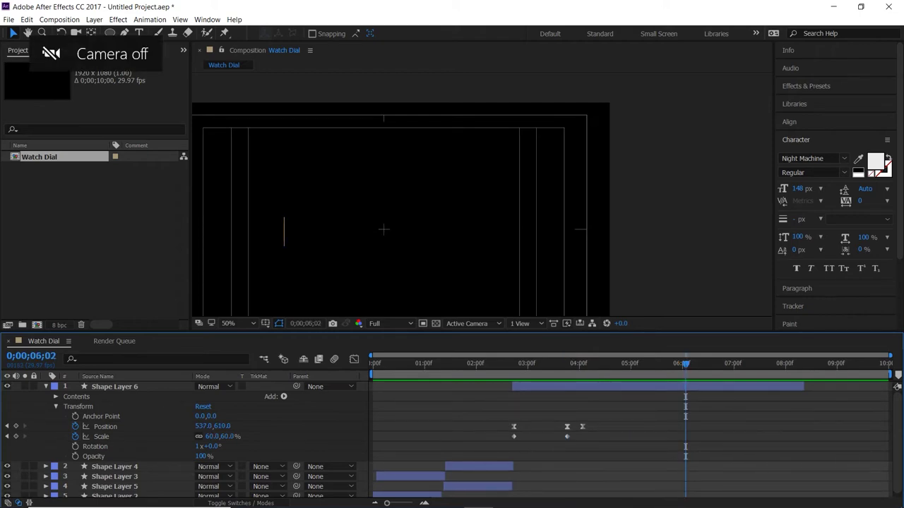
pyautogui.moveTo(202, 427); pyautogui.dragTo(484, 427)
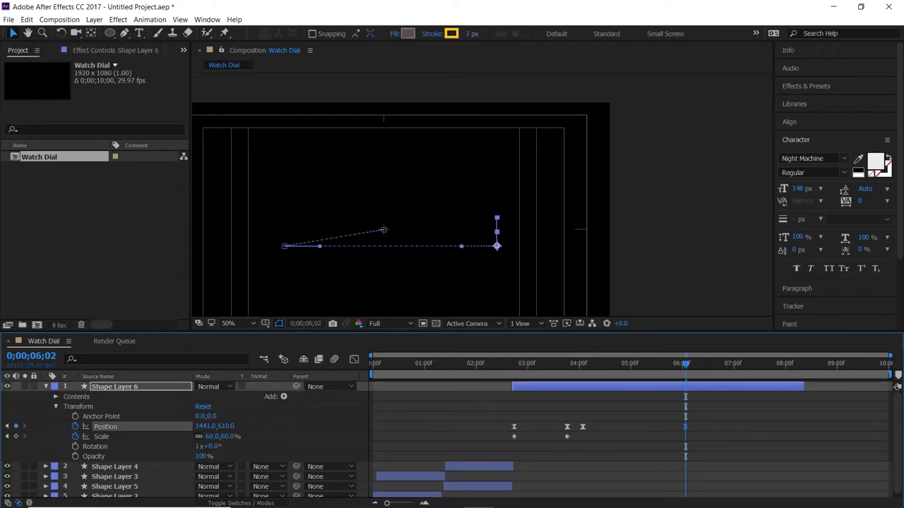
pyautogui.moveTo(686, 363); pyautogui.dragTo(533, 364)
pyautogui.press('space')
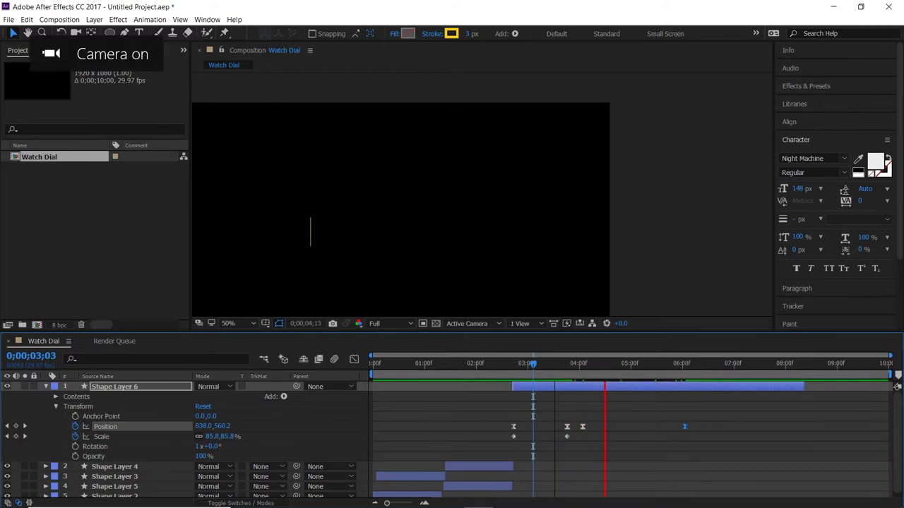
# - Delay the 0;00;04;02 Position keyframe to about 0;00;04;12, preview the timing and collapse Shape Layer 6's properties
pyautogui.click(567, 362)
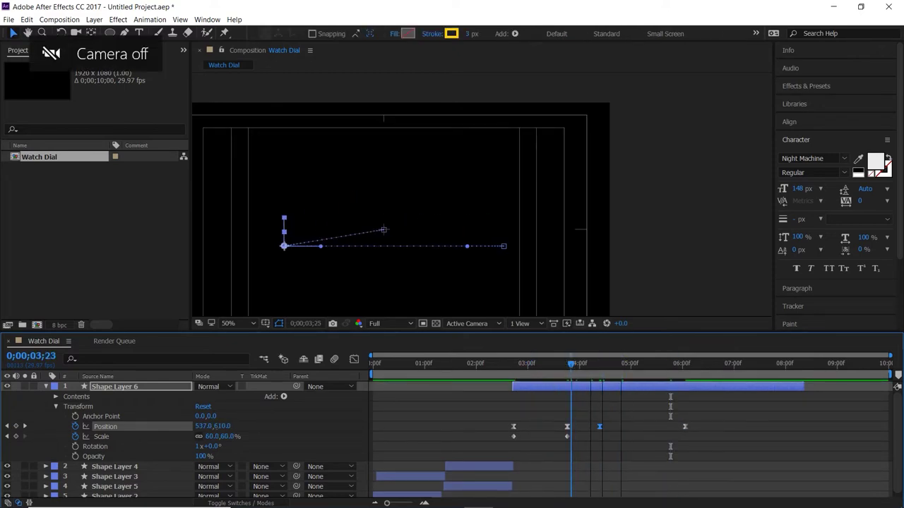
pyautogui.press('space')
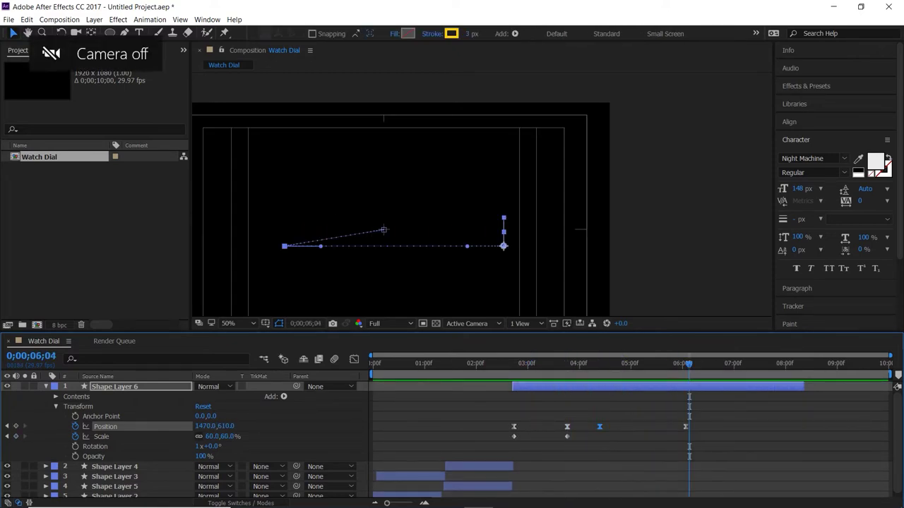
pyautogui.press('F2')
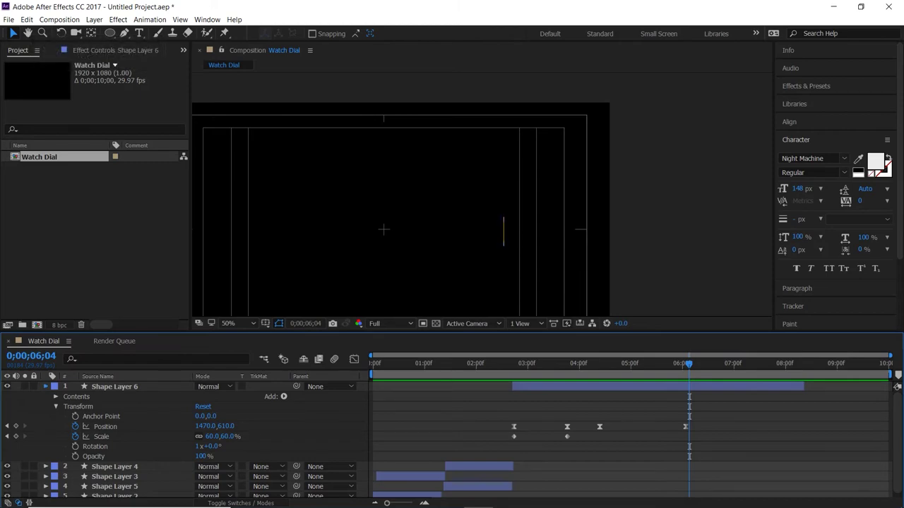
pyautogui.click(46, 387)
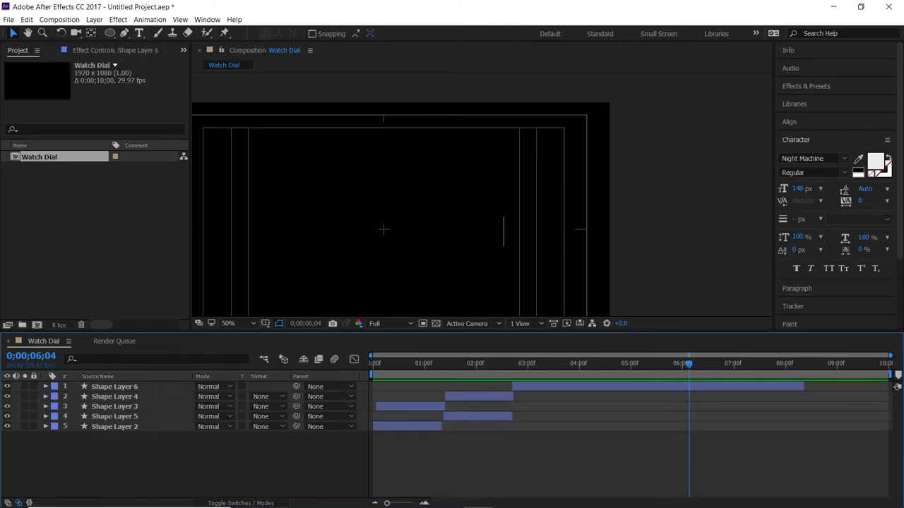
# - Add a white text layer reading SIBERIAN HUSKY across the middle of the Watch Dial composition in the Night Machine font
pyautogui.hotkey('ctrl', 't')
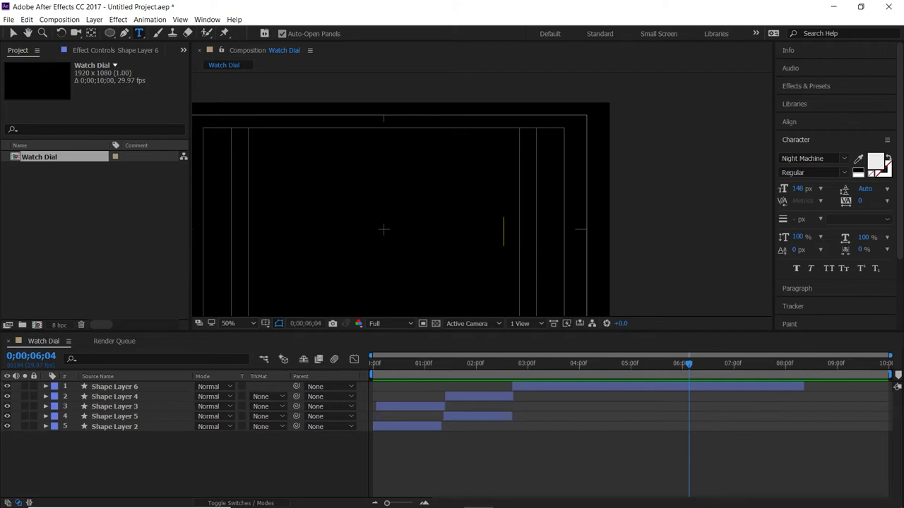
pyautogui.click(266, 225)
pyautogui.write('SIBER')
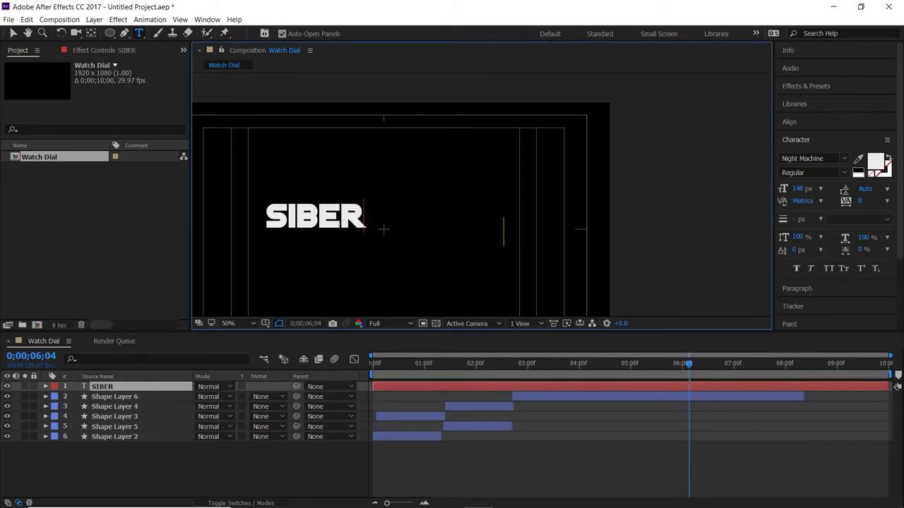
pyautogui.write('IAN HUSKY')
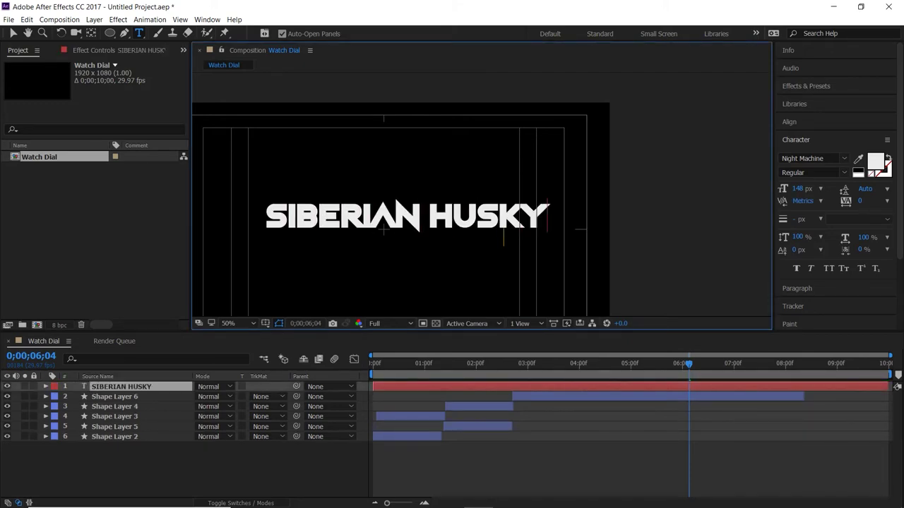
# - Scale the SIBERIAN HUSKY text to 78% and place it around the frame centre at 490, 586
pyautogui.click(13, 33)
pyautogui.moveTo(402, 218); pyautogui.dragTo(397, 220)
pyautogui.click(46, 387)
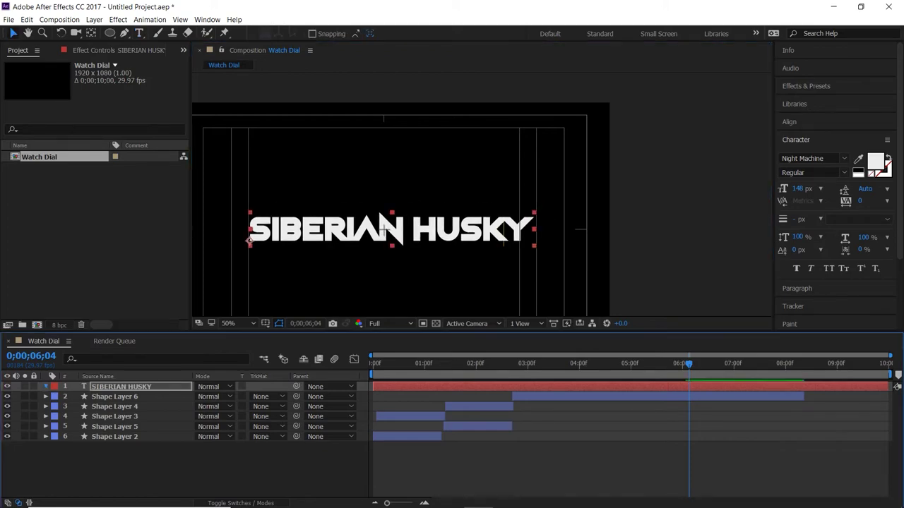
pyautogui.moveTo(213, 436); pyautogui.dragTo(203, 436)
pyautogui.moveTo(360, 233); pyautogui.dragTo(381, 227)
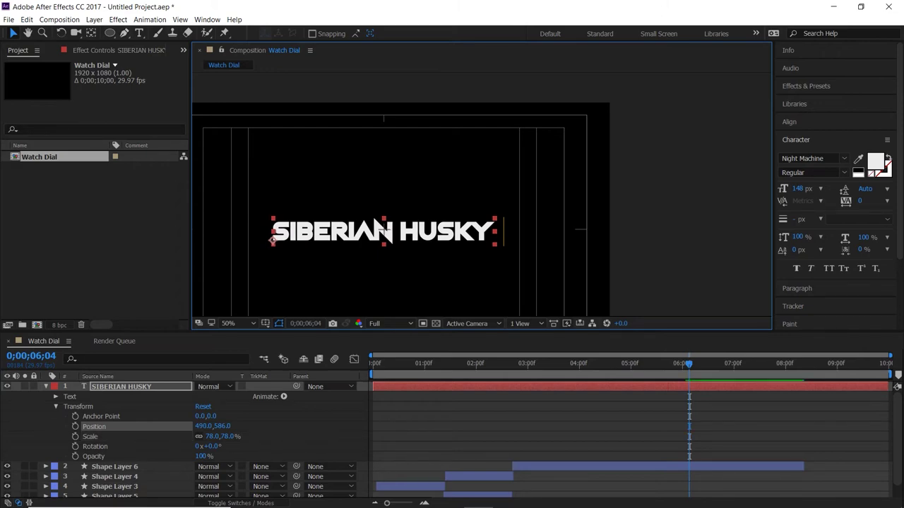
# - Recolor the SIBERIAN HUSKY text fill to a muted tan with hue 49° and collapse the layer's properties
pyautogui.click(55, 397)
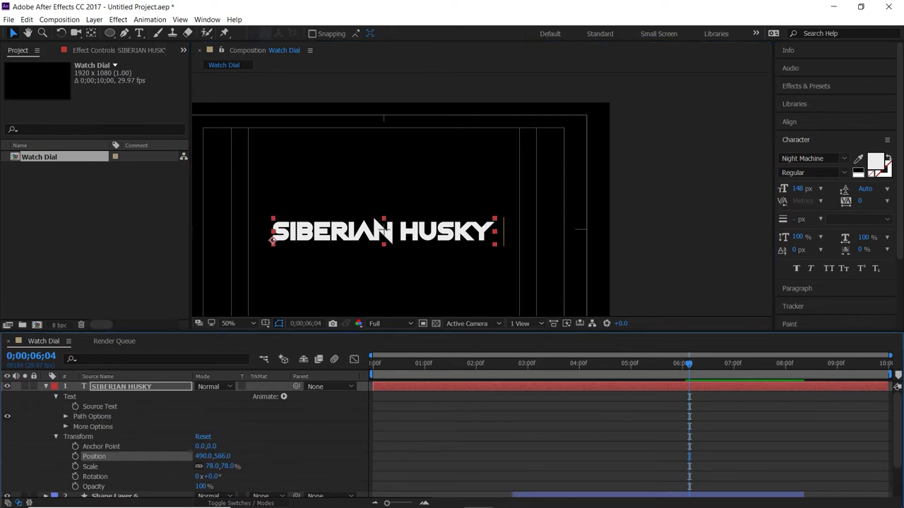
pyautogui.click(66, 426)
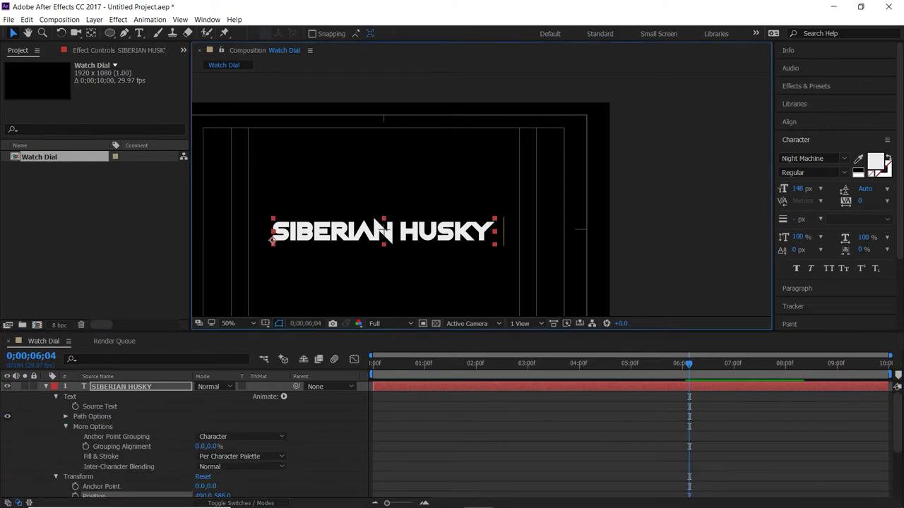
pyautogui.hotkey('ctrl', 't')
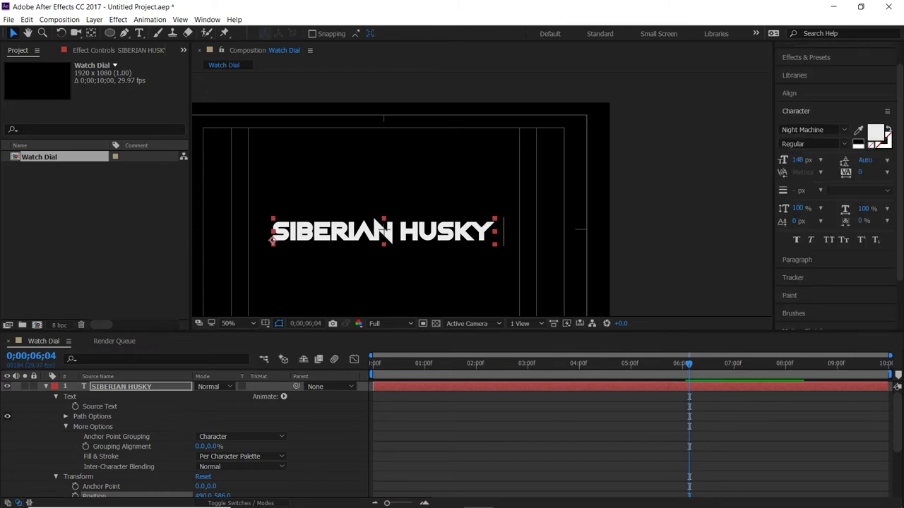
pyautogui.click(858, 147)
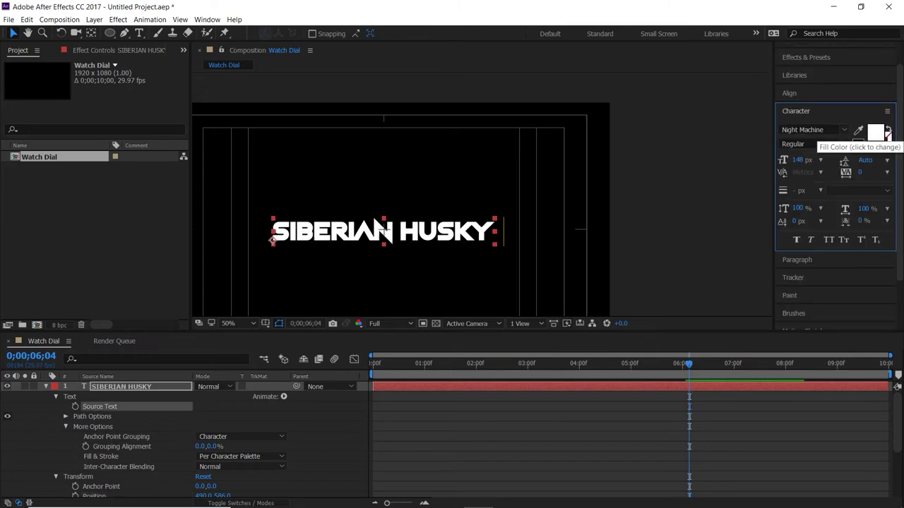
pyautogui.click(875, 134)
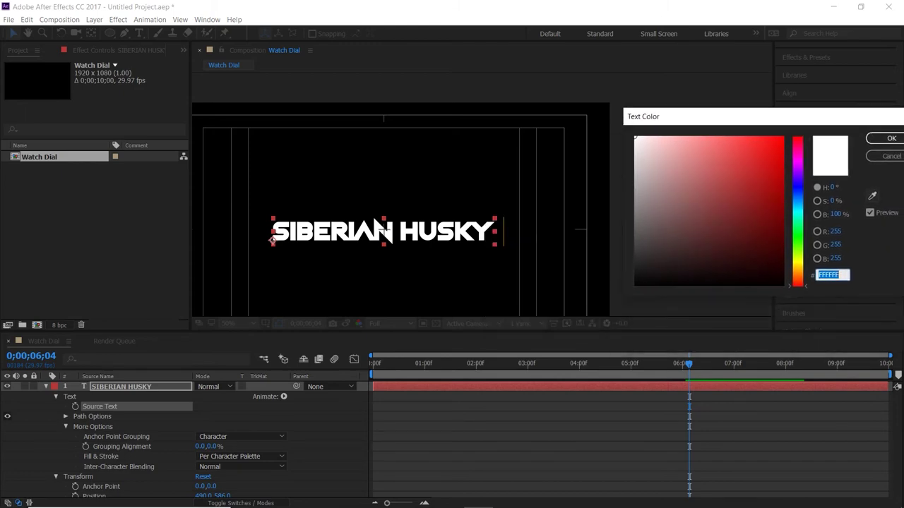
pyautogui.write('000000')
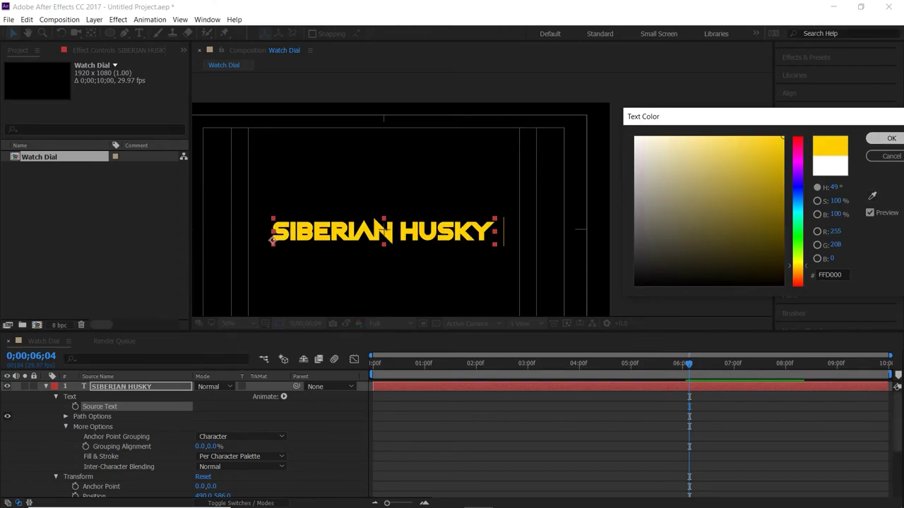
pyautogui.press('Return')
pyautogui.moveTo(648, 151); pyautogui.dragTo(675, 173)
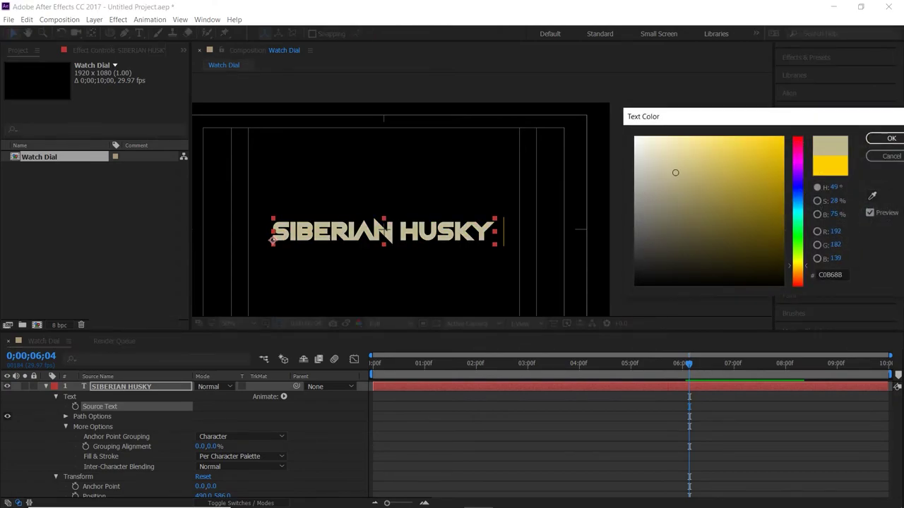
pyautogui.press('Return')
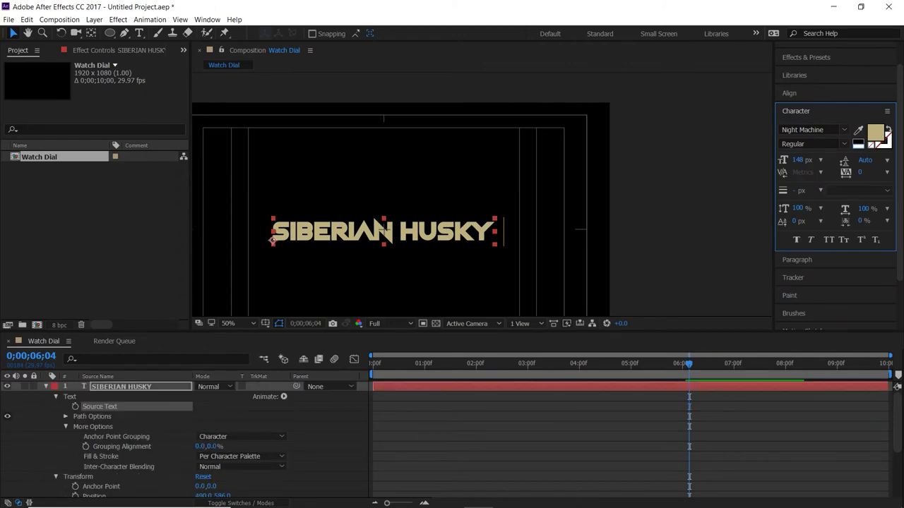
pyautogui.click(46, 387)
pyautogui.click(134, 467)
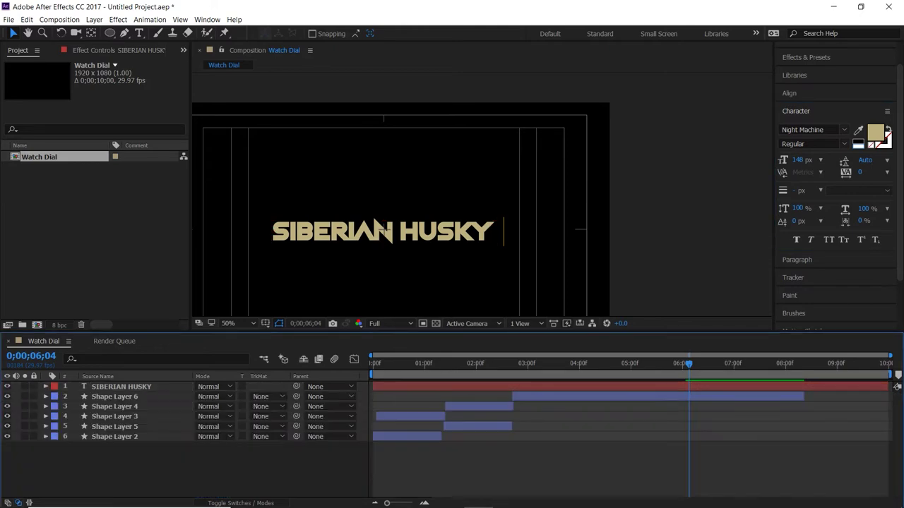
# - Draw a rectangle that covers the SIBERIAN HUSKY text and the hand, and make its stroke and fill white
pyautogui.click(110, 33)
pyautogui.click(163, 32)
pyautogui.moveTo(270, 216); pyautogui.dragTo(503, 248)
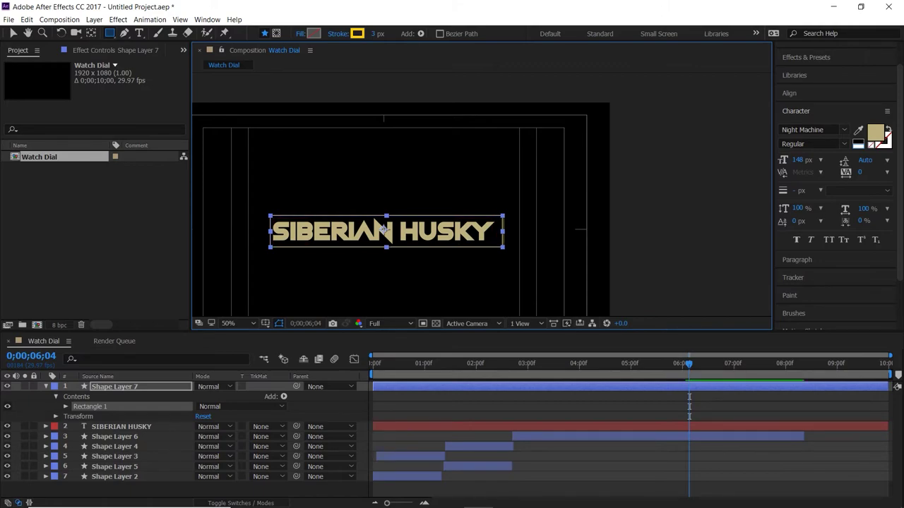
pyautogui.click(357, 33)
pyautogui.moveTo(688, 151); pyautogui.dragTo(635, 137)
pyautogui.click(889, 139)
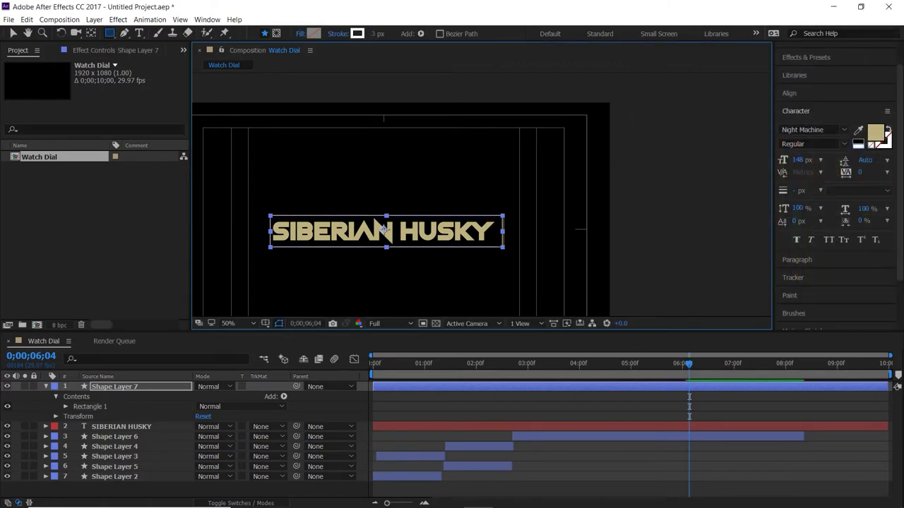
pyautogui.click(314, 33)
pyautogui.click(635, 137)
pyautogui.press('Return')
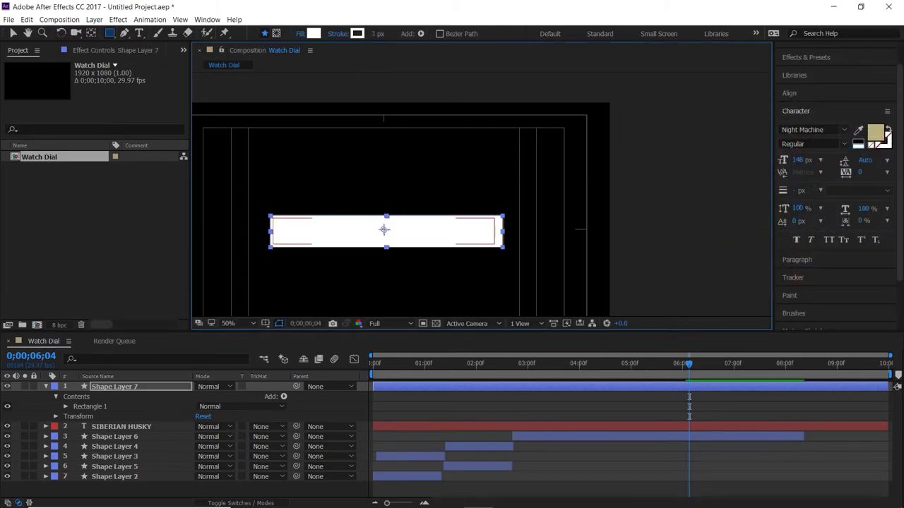
# - Set the SIBERIAN HUSKY layer's track matte to Alpha Matte "Shape Layer 7"
pyautogui.press('F4')
pyautogui.press('F4')
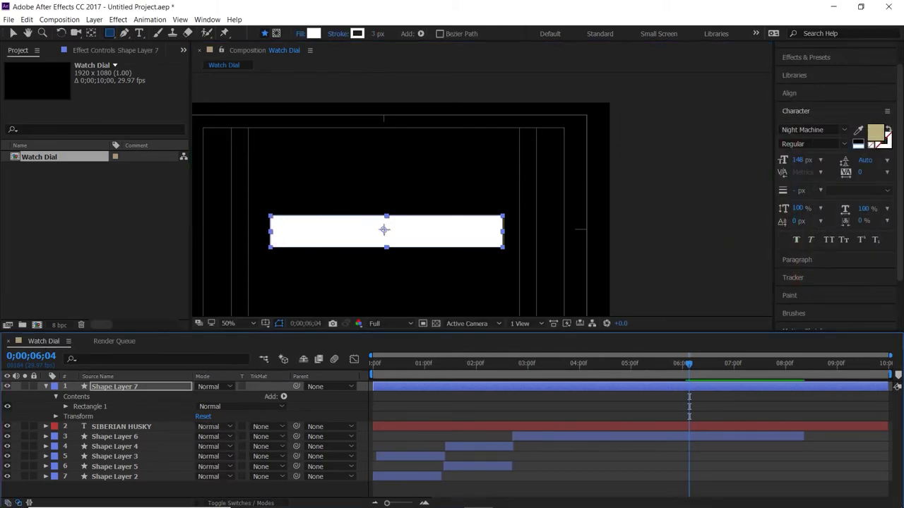
pyautogui.click(46, 427)
pyautogui.scroll(1, 284, 426)
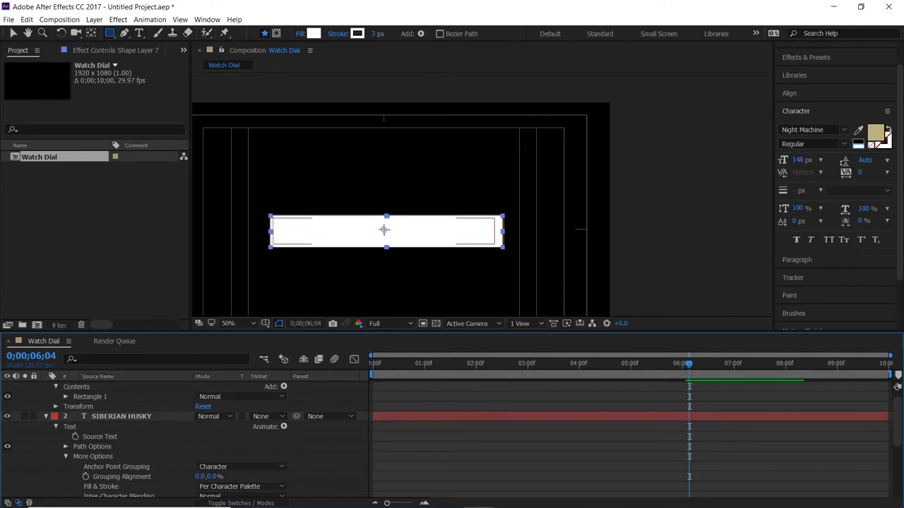
pyautogui.click(285, 426)
pyautogui.click(244, 431)
pyautogui.scroll(1, 244, 430)
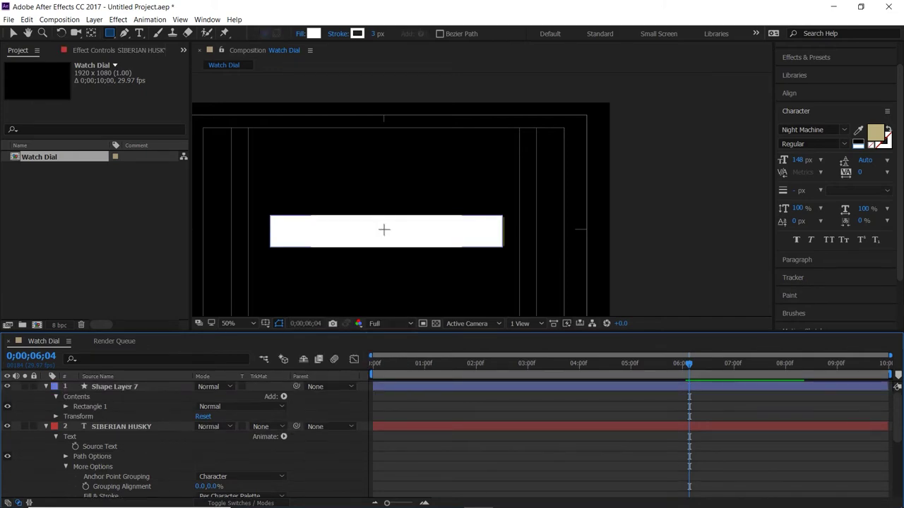
pyautogui.click(269, 426)
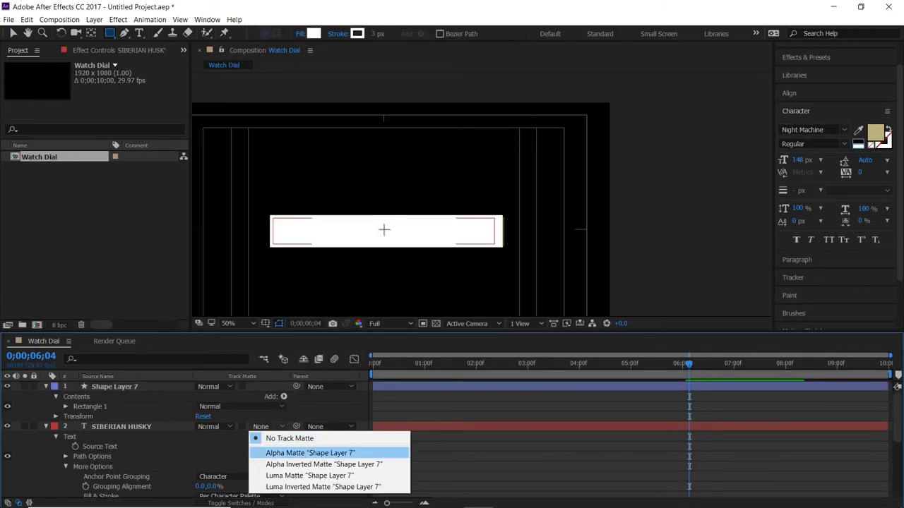
pyautogui.click(311, 452)
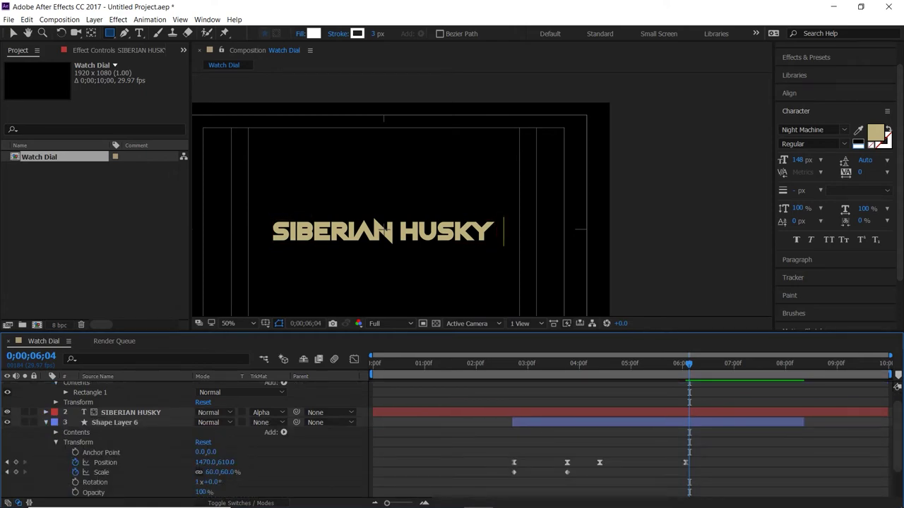
# - Preview the hand sliding across the matted title between the 0;00;04;12 and 0;00;06;02 Position keyframes
pyautogui.press('j')
pyautogui.press('j')
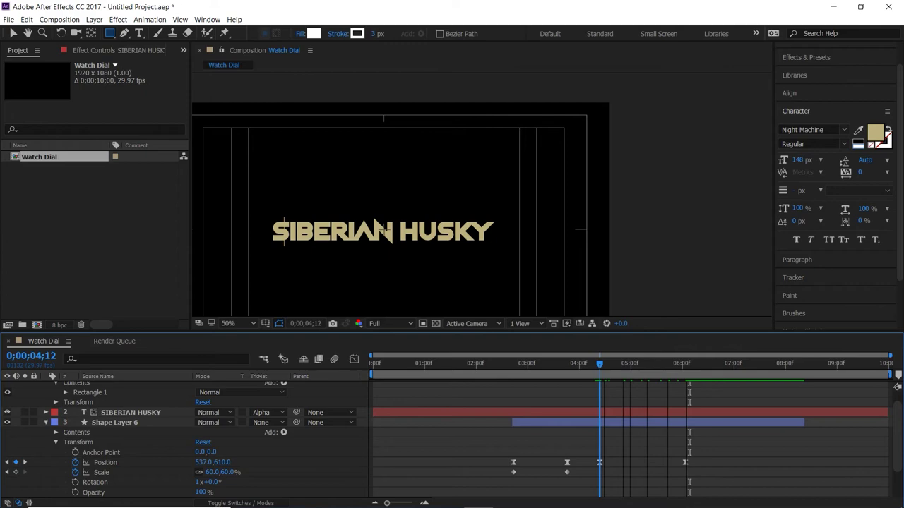
pyautogui.press('space')
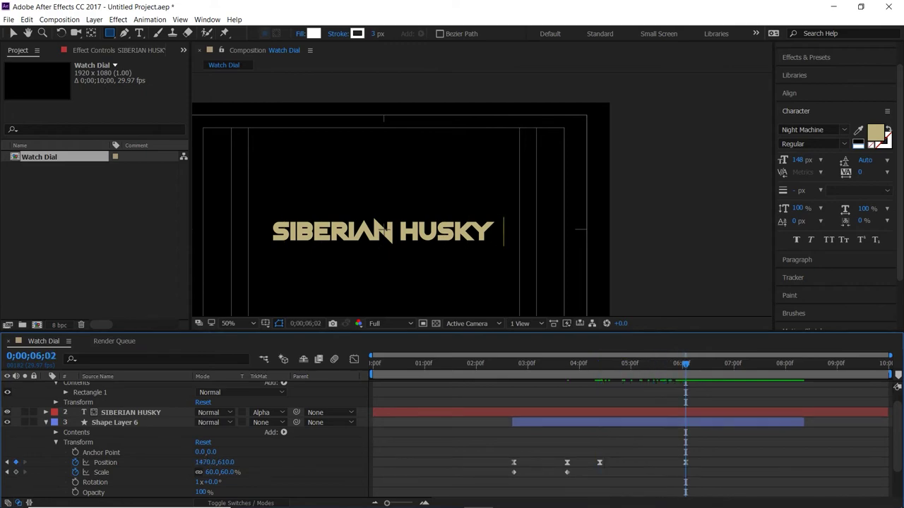
pyautogui.scroll(1, 78, 416)
pyautogui.click(77, 416)
pyautogui.hotkey('ctrl', 'd')
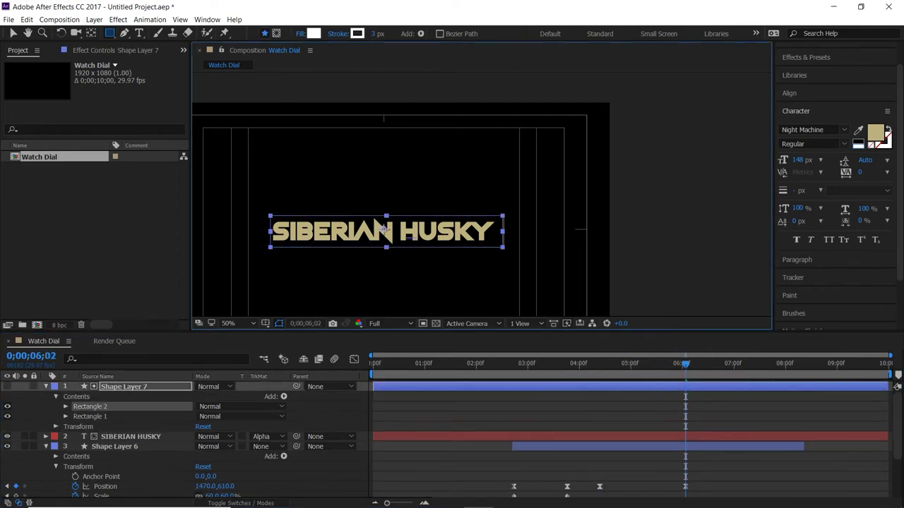
pyautogui.press('Delete')
# - Realign the Shape Layer 7 matte rectangle around the title and shift the SIBERIAN HUSKY text to 492, 586
pyautogui.press('v')
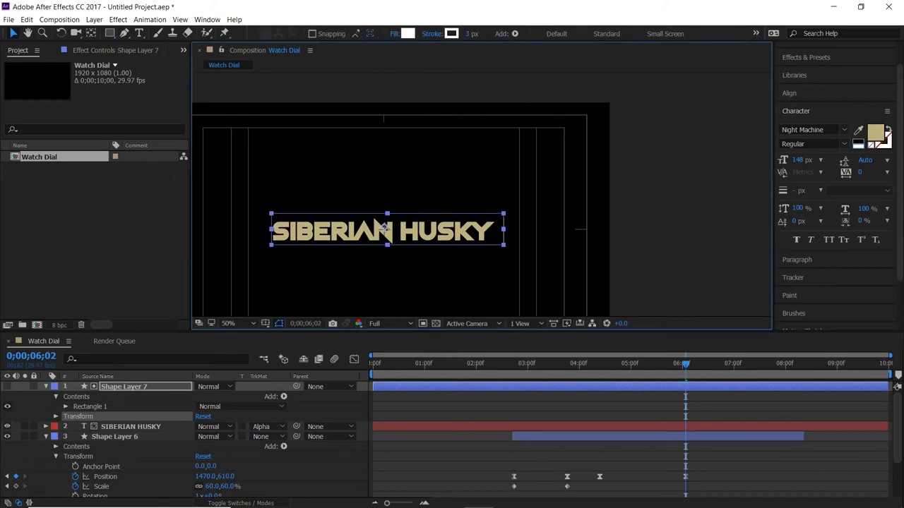
pyautogui.moveTo(386, 228)
pyautogui.mouseDown()
pyautogui.moveTo(384, 202)
pyautogui.moveTo(385, 228)
pyautogui.moveTo(372, 233)
pyautogui.mouseUp()
pyautogui.click(372, 233)
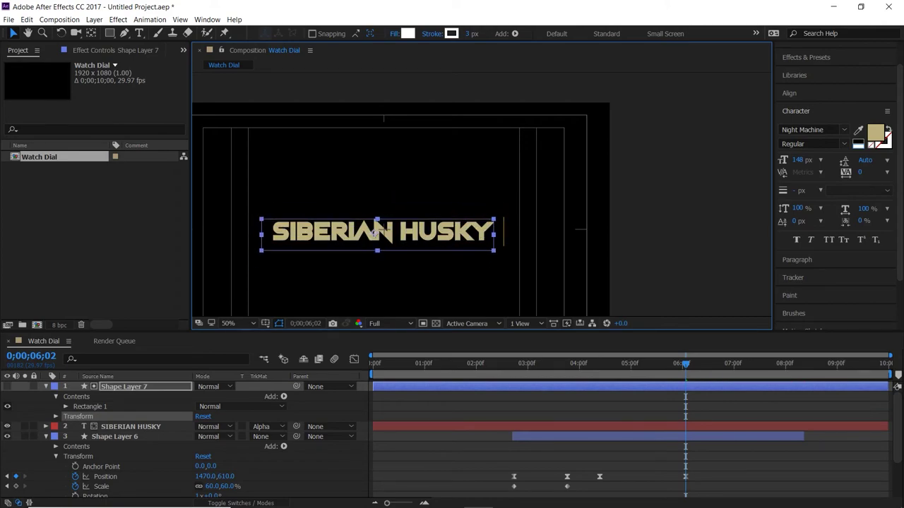
pyautogui.scroll(2, 191, 442)
pyautogui.scroll(-3, 191, 441)
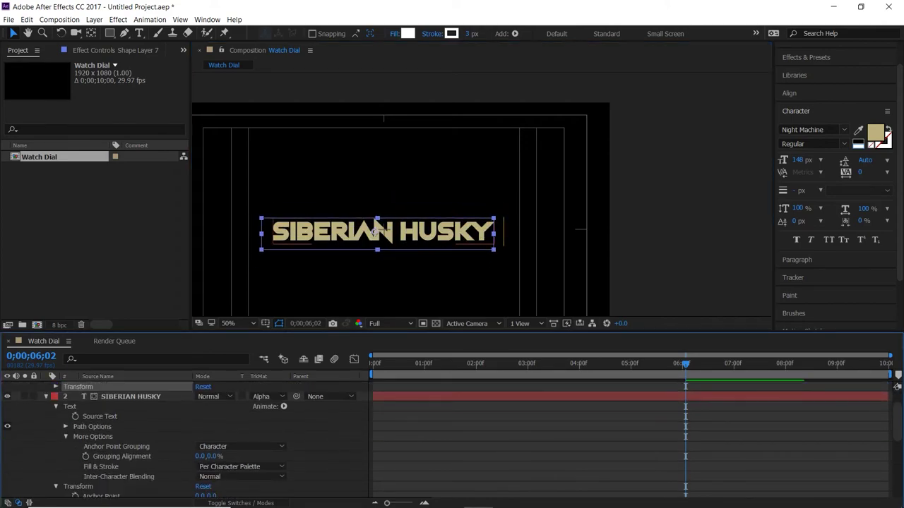
pyautogui.moveTo(379, 230); pyautogui.dragTo(384, 230)
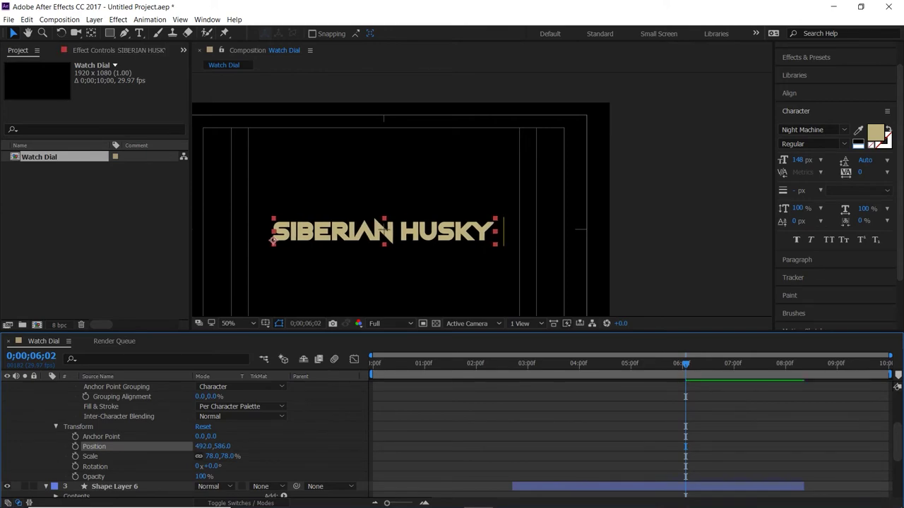
pyautogui.scroll(3, 223, 447)
pyautogui.moveTo(332, 233)
pyautogui.mouseDown()
pyautogui.moveTo(329, 219)
pyautogui.moveTo(338, 232)
pyautogui.mouseUp()
pyautogui.hotkey('ctrl', 'z')
pyautogui.click(124, 387)
pyautogui.press('Return')
# - At 0;00;03;28, scale the SIBERIAN HUSKY text to 66% and recentre it at 562, 574, just beside the hand
pyautogui.moveTo(685, 364); pyautogui.dragTo(576, 363)
pyautogui.scroll(-3, 211, 456)
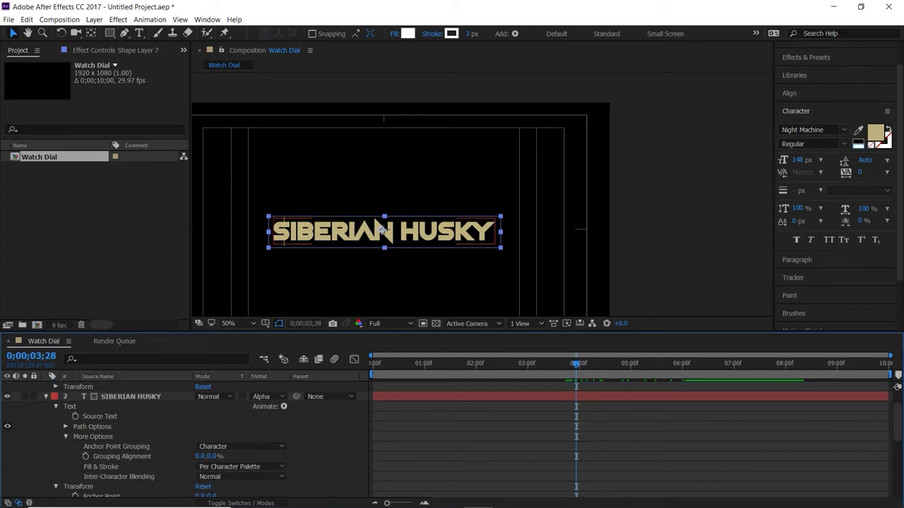
pyautogui.moveTo(212, 456); pyautogui.dragTo(206, 456)
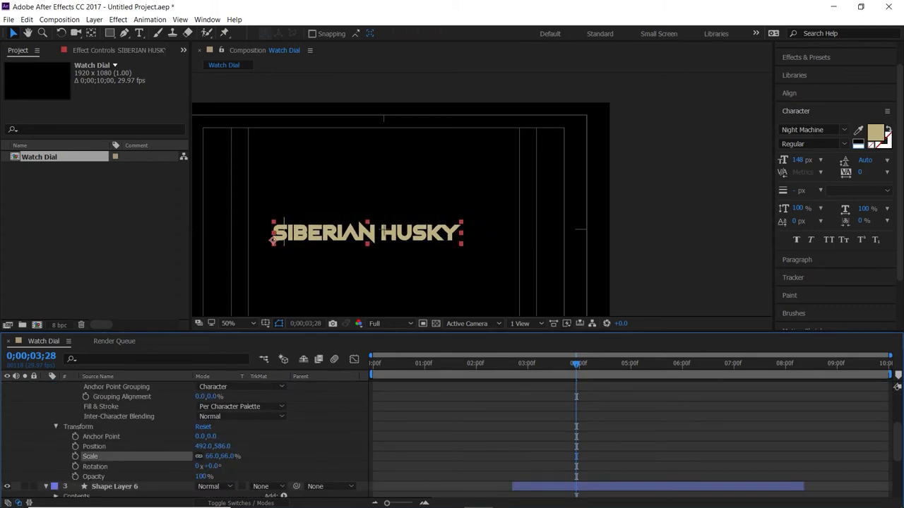
pyautogui.moveTo(353, 232); pyautogui.dragTo(369, 229)
pyautogui.scroll(2, 370, 229)
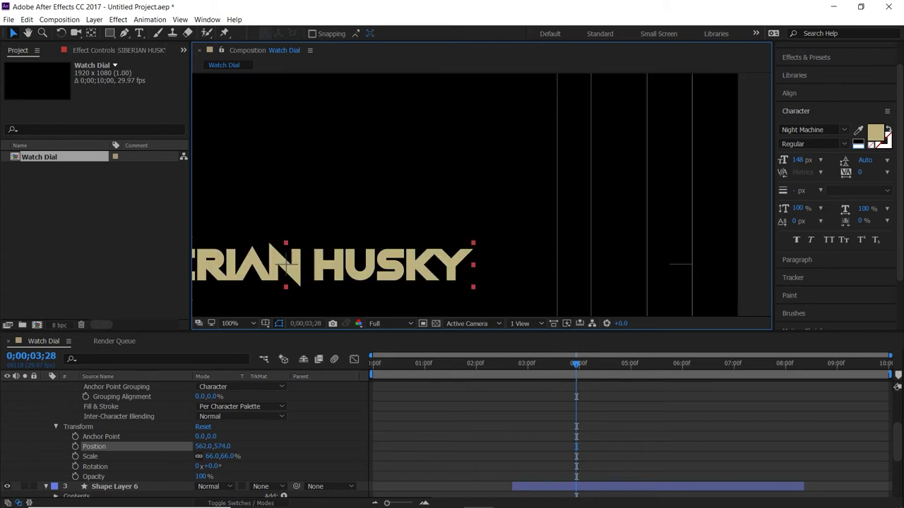
pyautogui.scroll(-1, 369, 228)
pyautogui.press(',')
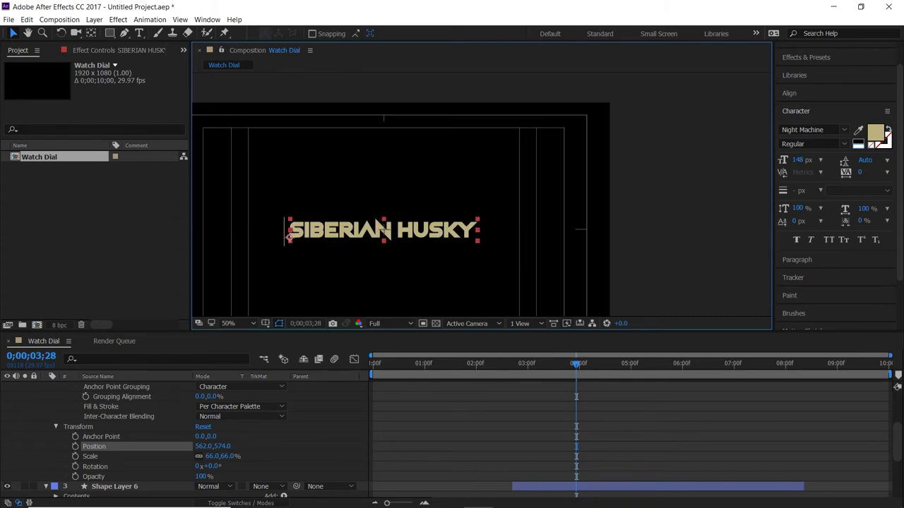
# - Preview the dial animation with the resized title and move the current time to 0;00;04;07
pyautogui.press('space')
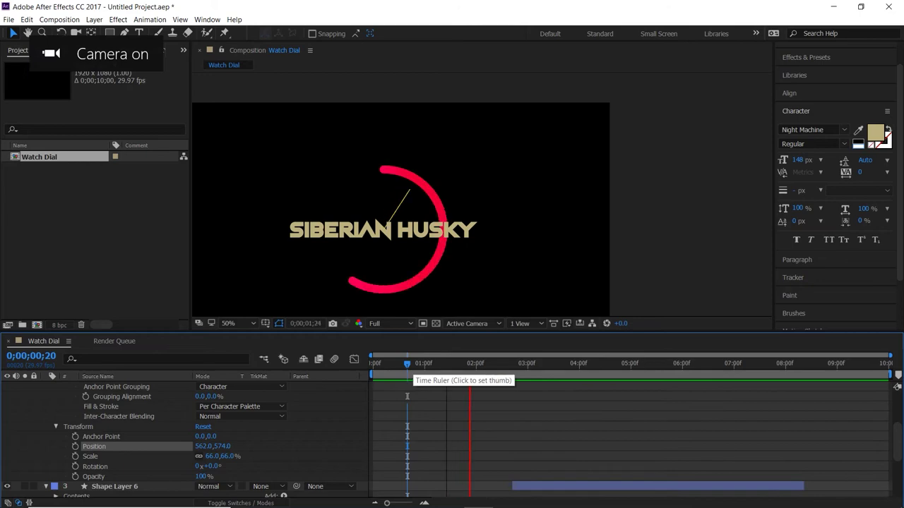
pyautogui.press('space')
pyautogui.scroll(-1, 531, 437)
pyautogui.scroll(1, 531, 438)
pyautogui.moveTo(531, 364); pyautogui.dragTo(592, 363)
pyautogui.scroll(-2, 452, 442)
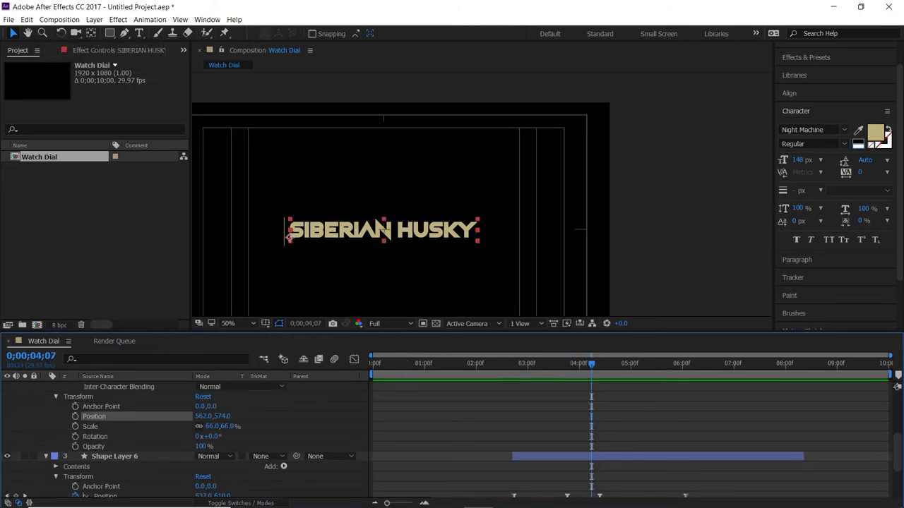
# - At 0;00;04;12, slide the Shape Layer 7 matte off the title to Position 32, 542 and keyframe its Position
pyautogui.scroll(1, 451, 441)
pyautogui.scroll(-1, 451, 442)
pyautogui.click(46, 456)
pyautogui.scroll(3, 452, 442)
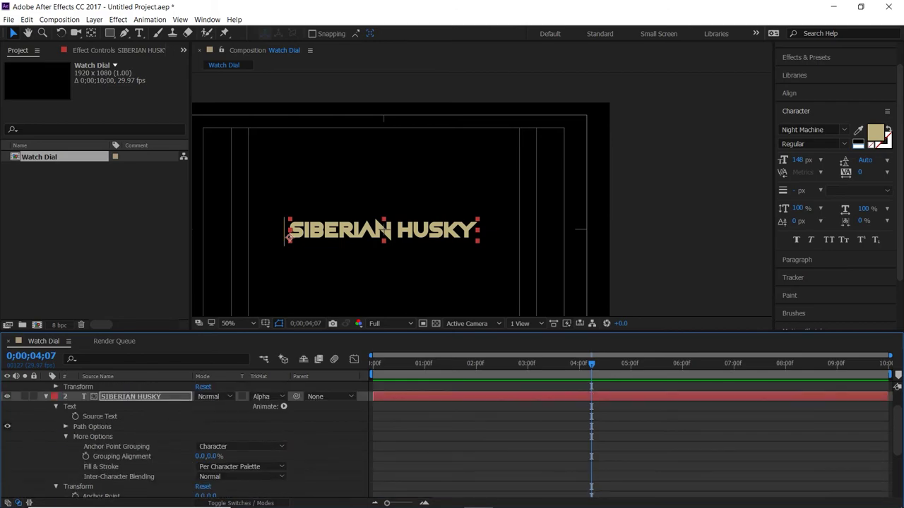
pyautogui.click(46, 396)
pyautogui.click(56, 417)
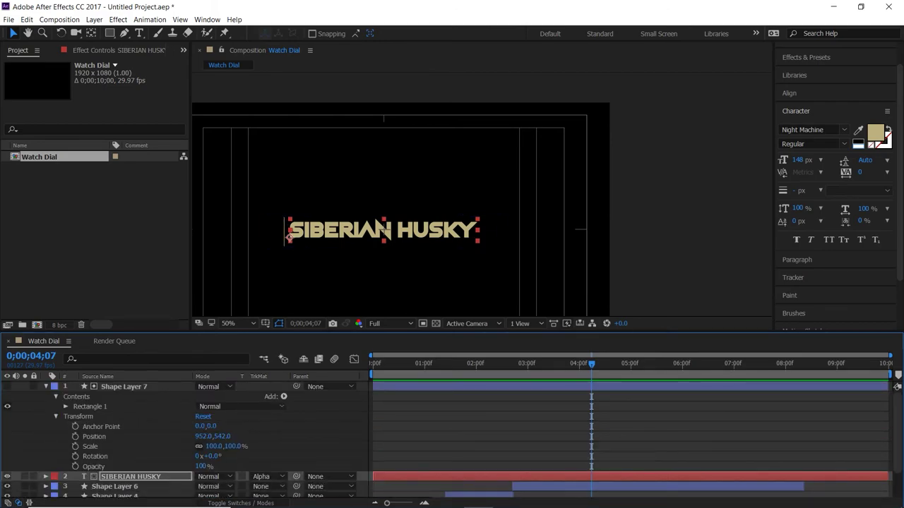
pyautogui.scroll(-2, 452, 442)
pyautogui.click(46, 453)
pyautogui.scroll(-1, 46, 453)
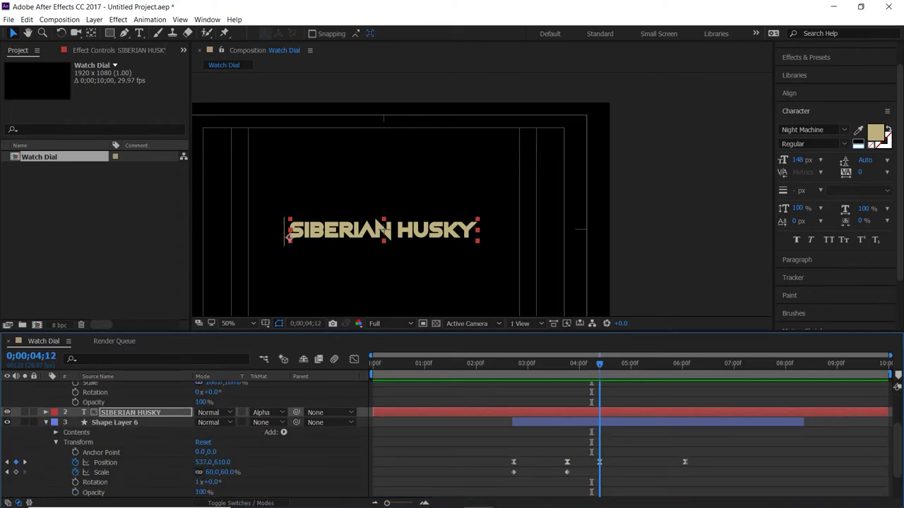
pyautogui.scroll(1, 214, 414)
pyautogui.moveTo(202, 402); pyautogui.dragTo(144, 401)
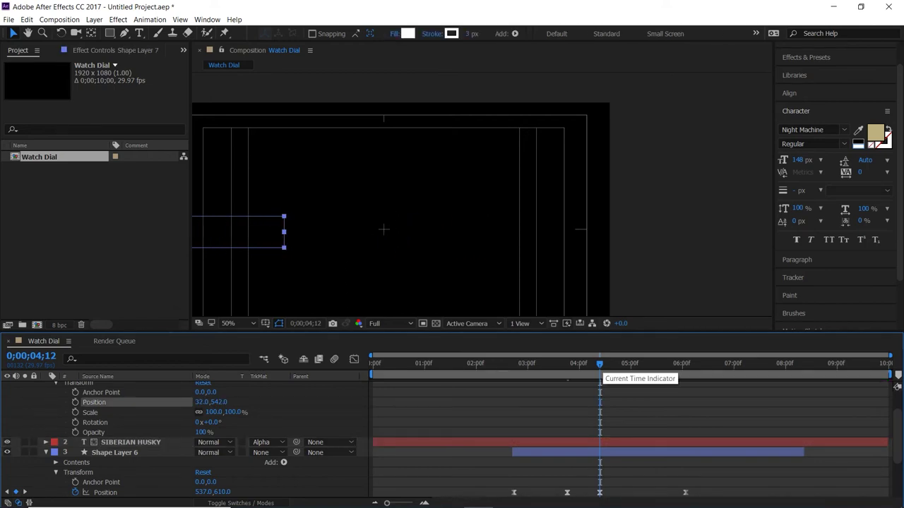
# - At 0;00;06;02, keyframe the matte's Position at 965, 542 and preview the title reveal from 0;00;01;20
pyautogui.moveTo(599, 364); pyautogui.dragTo(686, 363)
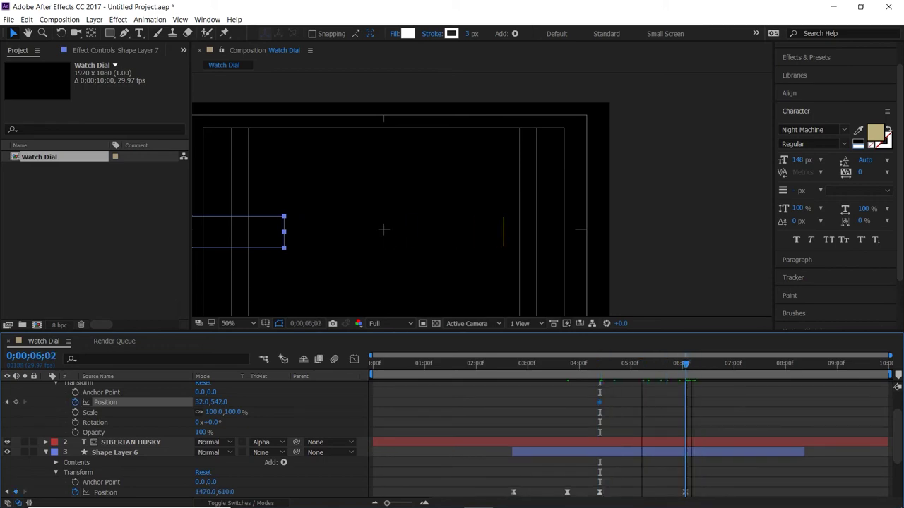
pyautogui.moveTo(203, 402); pyautogui.dragTo(251, 402)
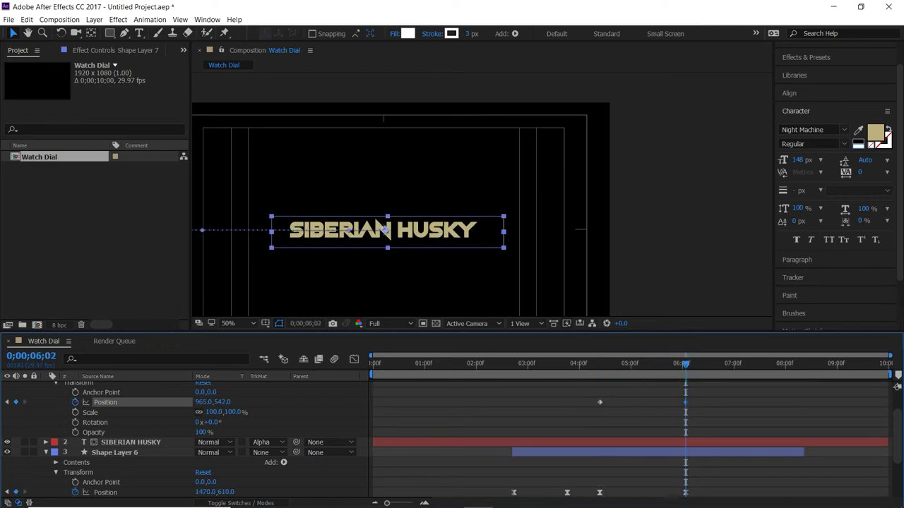
pyautogui.moveTo(685, 364); pyautogui.dragTo(458, 364)
pyautogui.press('space')
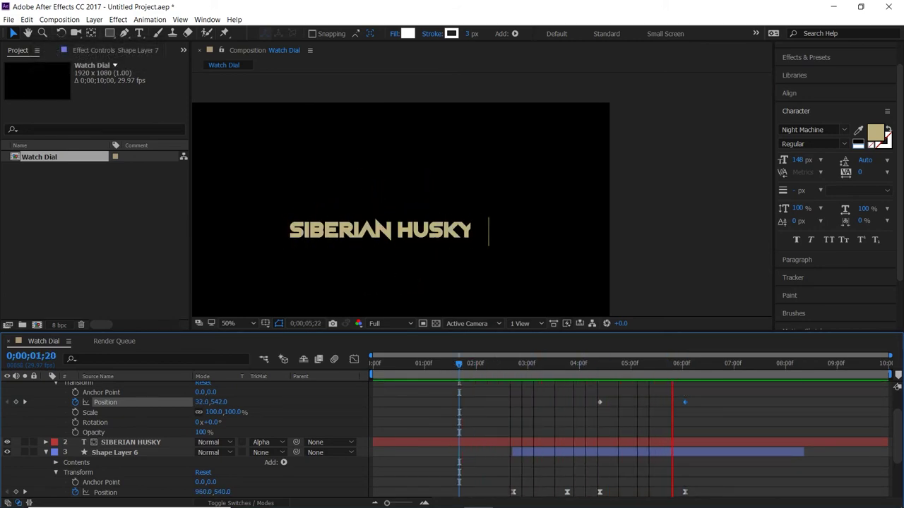
pyautogui.press('space')
# - Delay the matte's first Position keyframe to about 0;00;04;18 and set its end Position to 974, 542, previewing the reveal timing
pyautogui.moveTo(668, 364); pyautogui.dragTo(573, 364)
pyautogui.press('space')
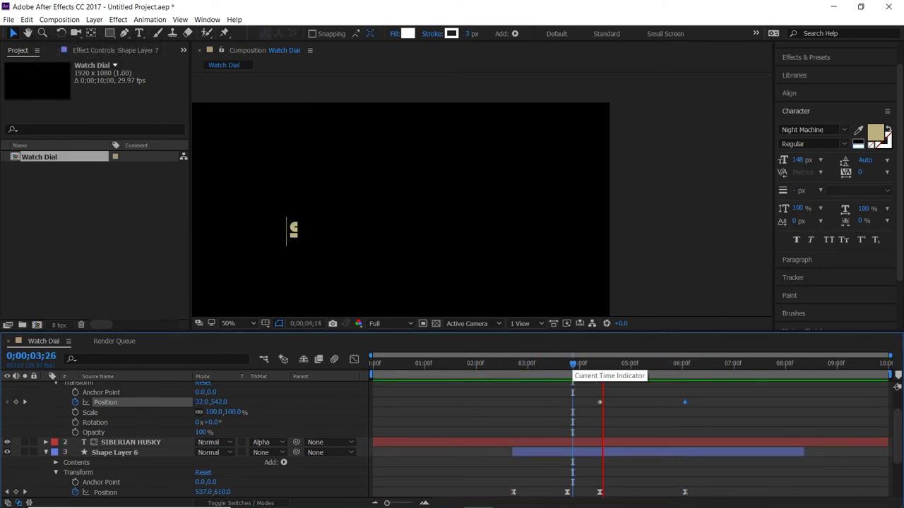
pyautogui.press('space')
pyautogui.moveTo(599, 402)
pyautogui.mouseDown()
pyautogui.moveTo(571, 402)
pyautogui.moveTo(607, 403)
pyautogui.mouseUp()
pyautogui.press('space')
pyautogui.press('space')
pyautogui.press('space')
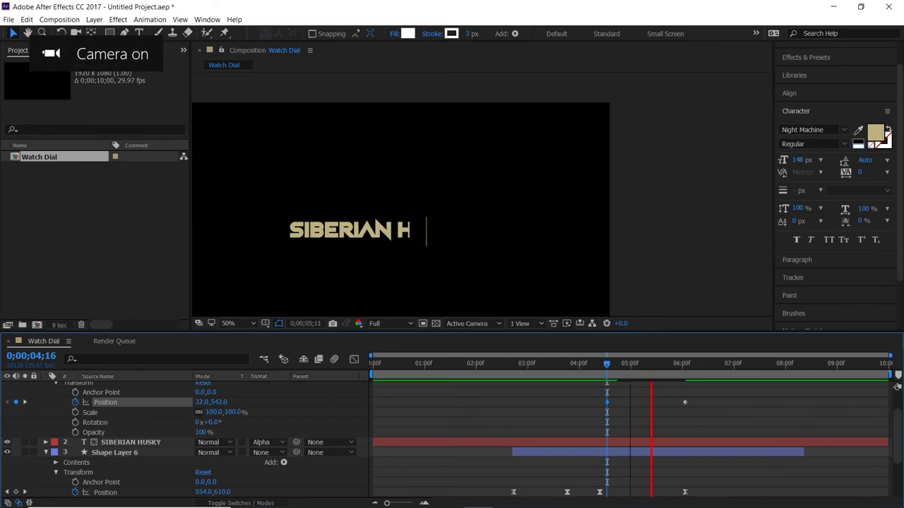
pyautogui.press('space')
pyautogui.press('space')
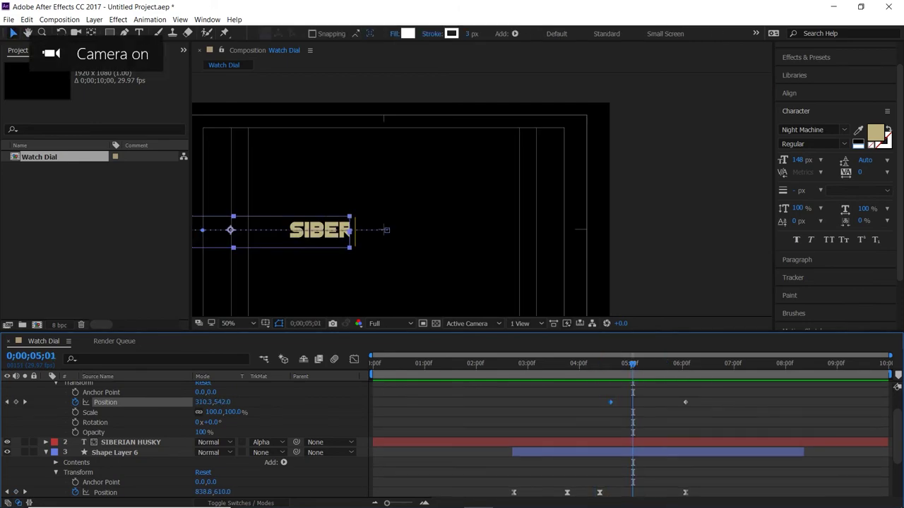
pyautogui.press('space')
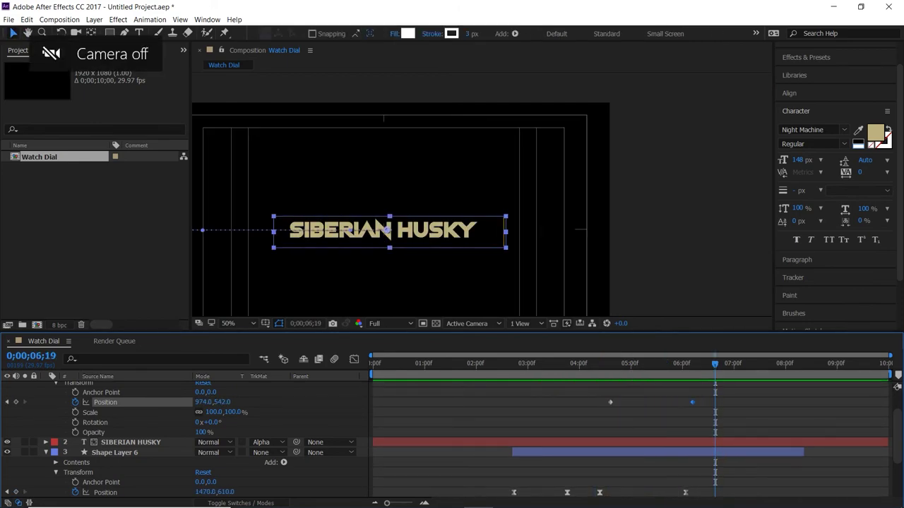
# - Fade out the Shape Layer 6 hand with Opacity keyframes of 100% at about 0;00;06;11 and 0% at about 0;00;06;28
pyautogui.click(114, 453)
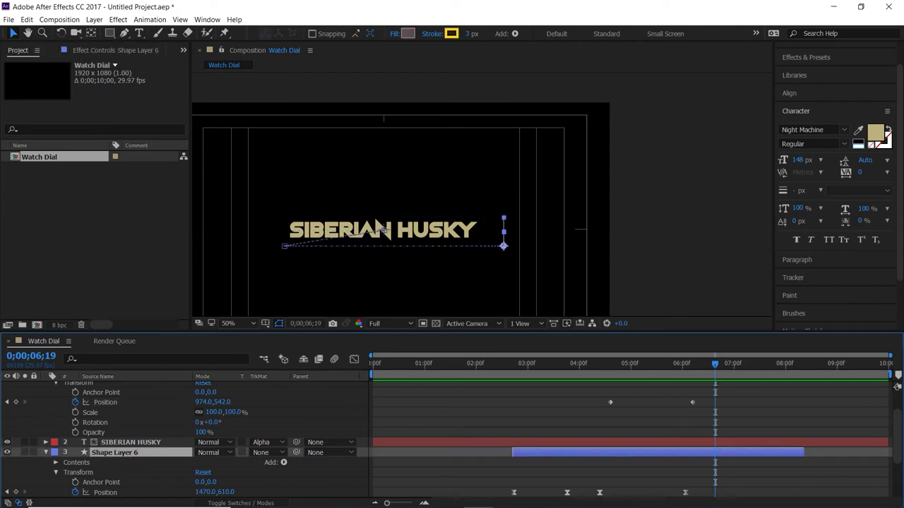
pyautogui.scroll(-2, 114, 453)
pyautogui.hotkey('alt', 'shift', 't')
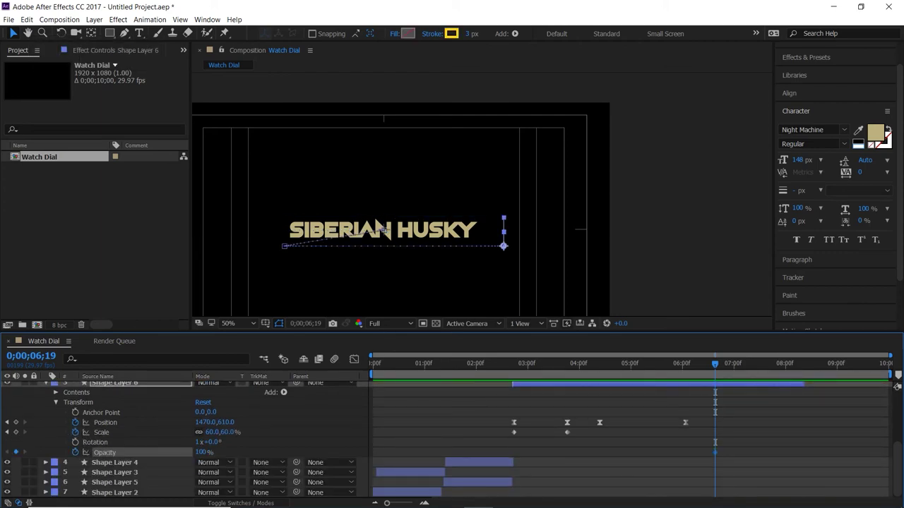
pyautogui.press('j')
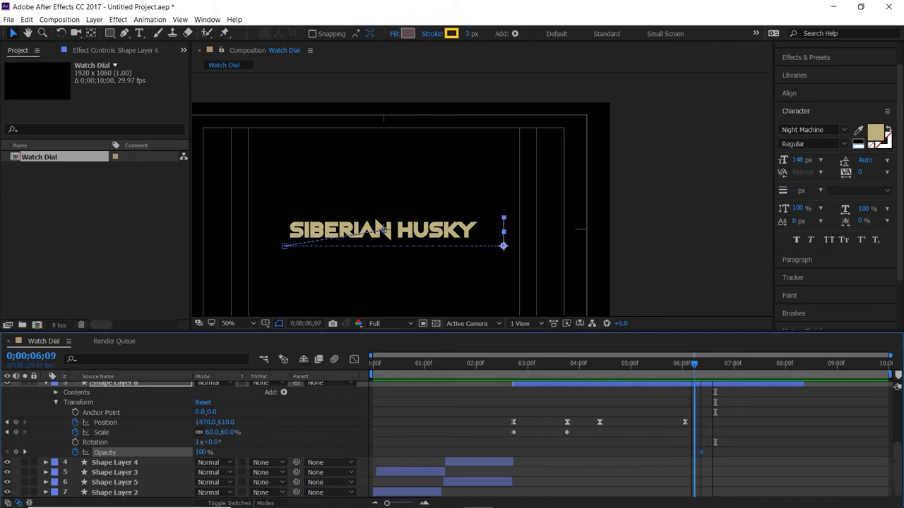
pyautogui.press('space')
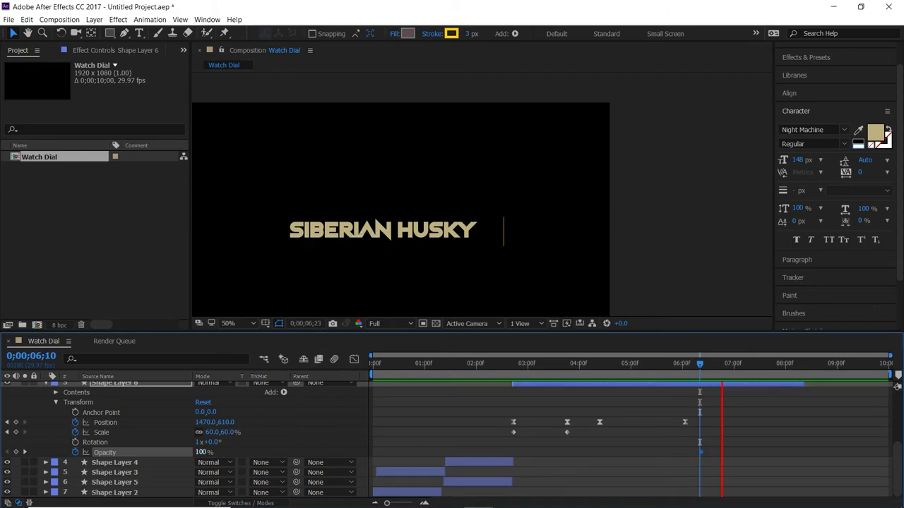
pyautogui.press('space')
pyautogui.hotkey('alt', 'shift', 't')
# - Preview the dial animation and the hand's fade-out from 0;00;01;16 and again from 0;00;01;28
pyautogui.moveTo(729, 364); pyautogui.dragTo(452, 364)
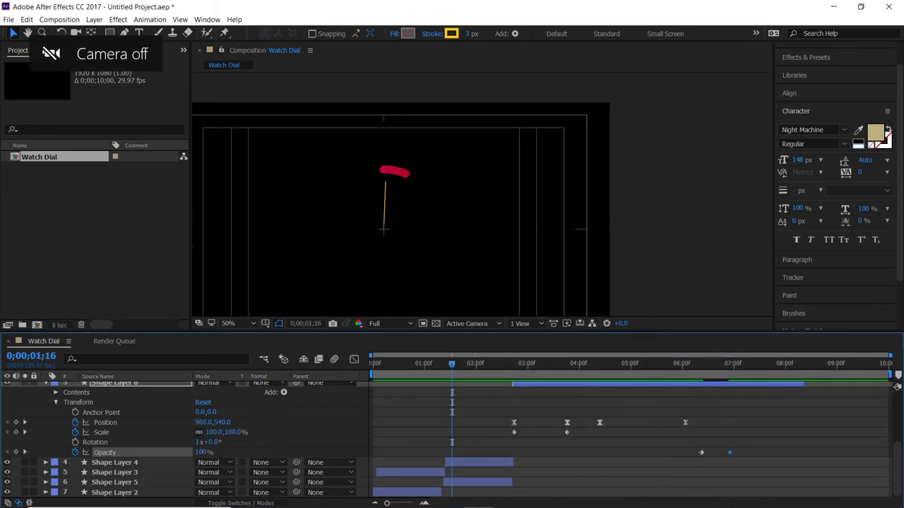
pyautogui.press('space')
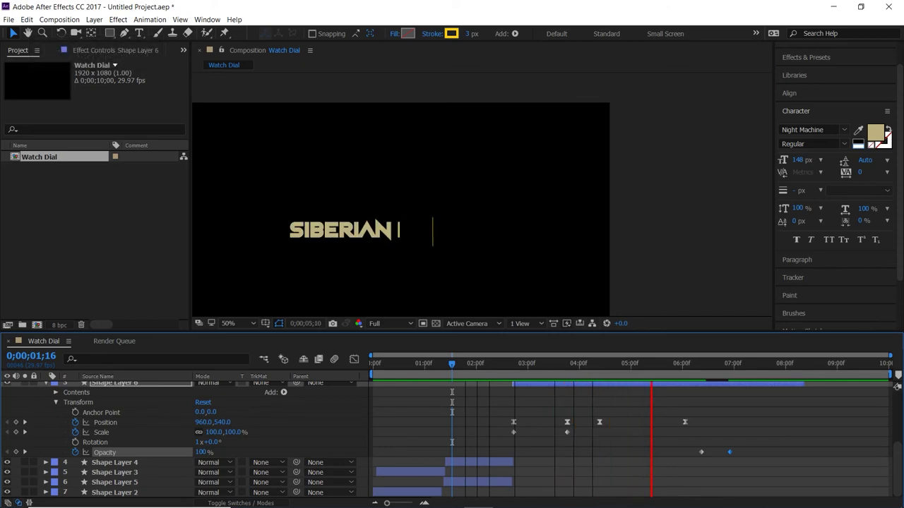
pyautogui.press('space')
pyautogui.press('space')
pyautogui.press('space')
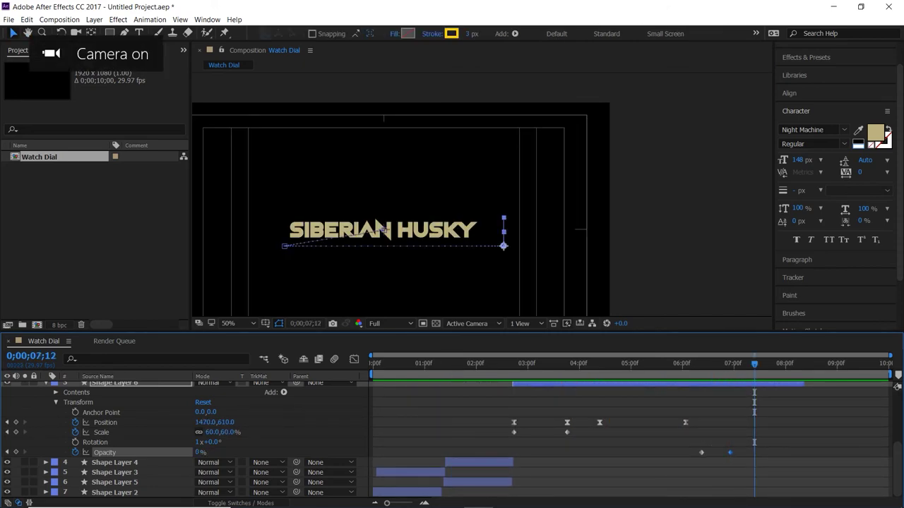
pyautogui.moveTo(753, 364); pyautogui.dragTo(472, 364)
pyautogui.press('space')
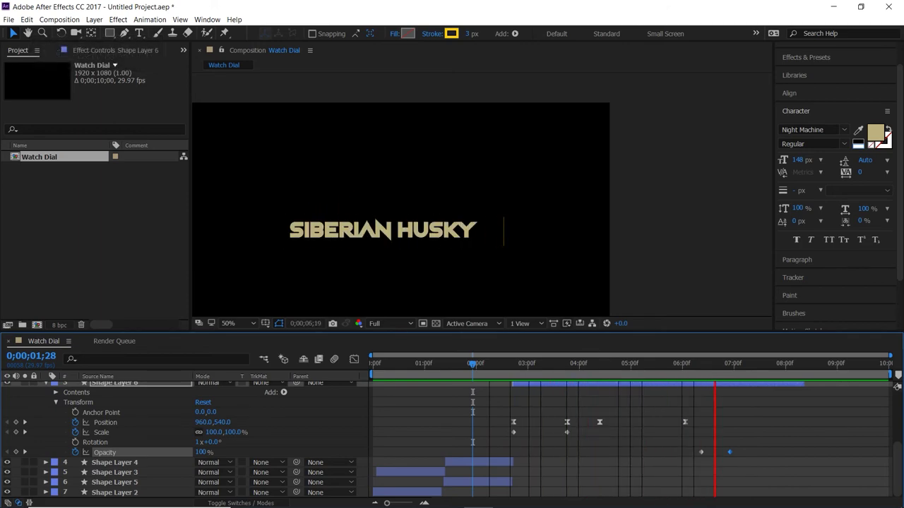
pyautogui.press('space')
# - Try ending the matte's slide at about 0;00;06;05 and preview how the reveal follows the hand
pyautogui.moveTo(723, 364); pyautogui.dragTo(694, 364)
pyautogui.scroll(3, 694, 430)
pyautogui.moveTo(381, 230); pyautogui.dragTo(360, 230)
pyautogui.moveTo(694, 364); pyautogui.dragTo(629, 364)
pyautogui.press('space')
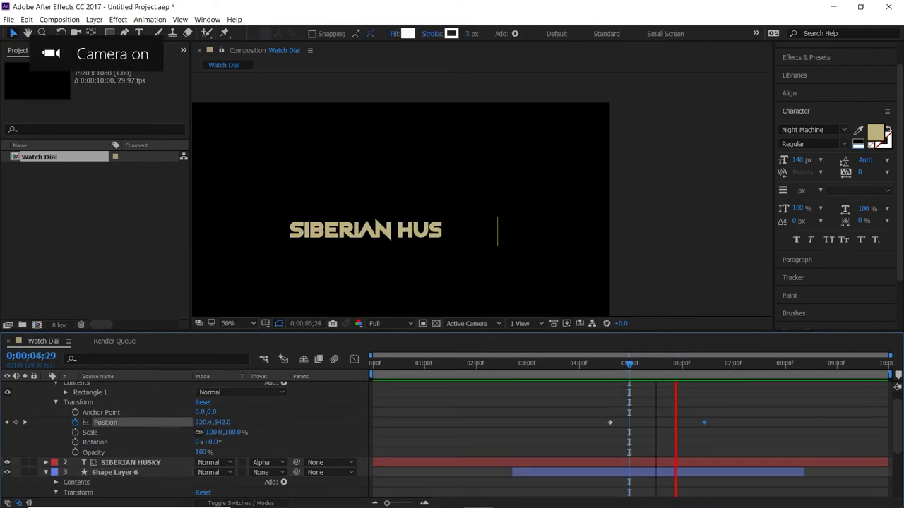
pyautogui.press('space')
pyautogui.moveTo(705, 422)
pyautogui.mouseDown()
pyautogui.moveTo(730, 422)
pyautogui.moveTo(690, 423)
pyautogui.mouseUp()
pyautogui.press('space')
pyautogui.press('space')
pyautogui.moveTo(716, 364); pyautogui.dragTo(610, 364)
pyautogui.press('space')
pyautogui.press('space')
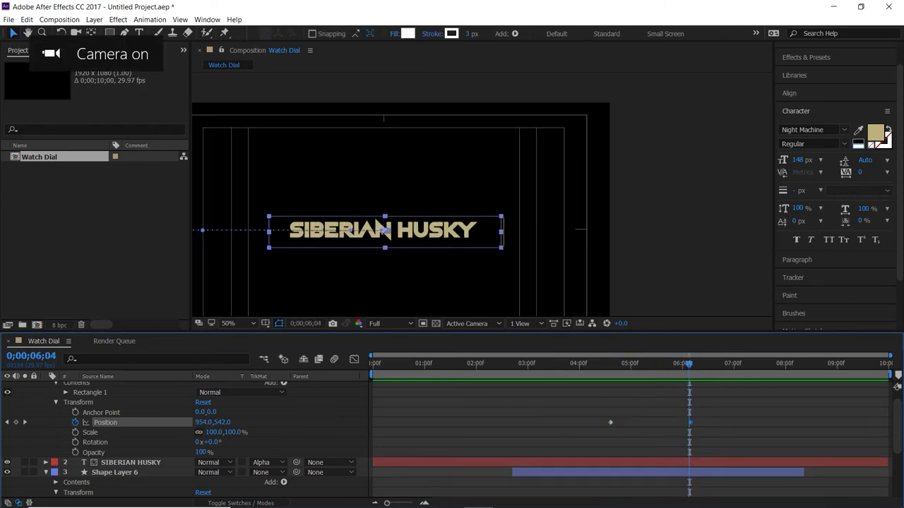
# - Move the matte's last Position keyframe to about 0;00;05;29 and preview the reveal from 0;00;03;26 and 0;00;02;14
pyautogui.moveTo(690, 422); pyautogui.dragTo(675, 422)
pyautogui.moveTo(689, 364); pyautogui.dragTo(764, 363)
pyautogui.press('space')
pyautogui.press('space')
pyautogui.moveTo(424, 219); pyautogui.dragTo(496, 189)
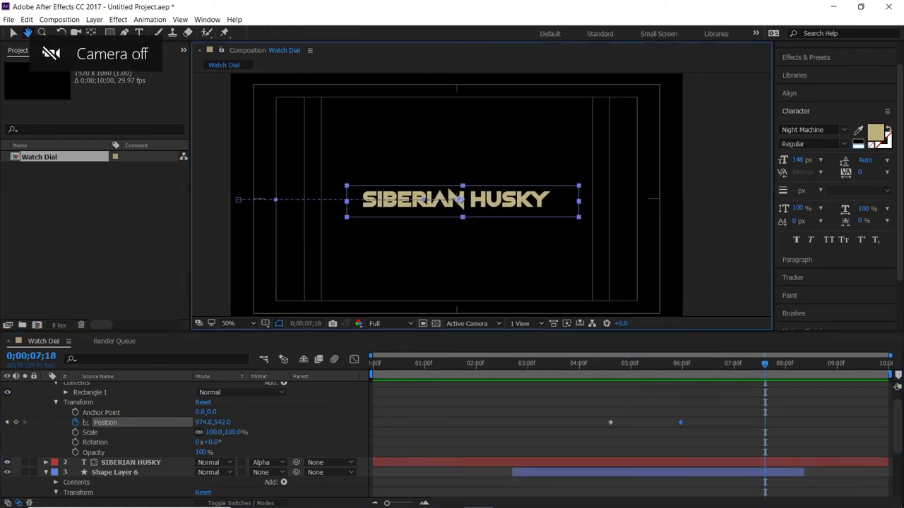
pyautogui.press('space')
pyautogui.moveTo(653, 362); pyautogui.dragTo(572, 362)
pyautogui.press('space')
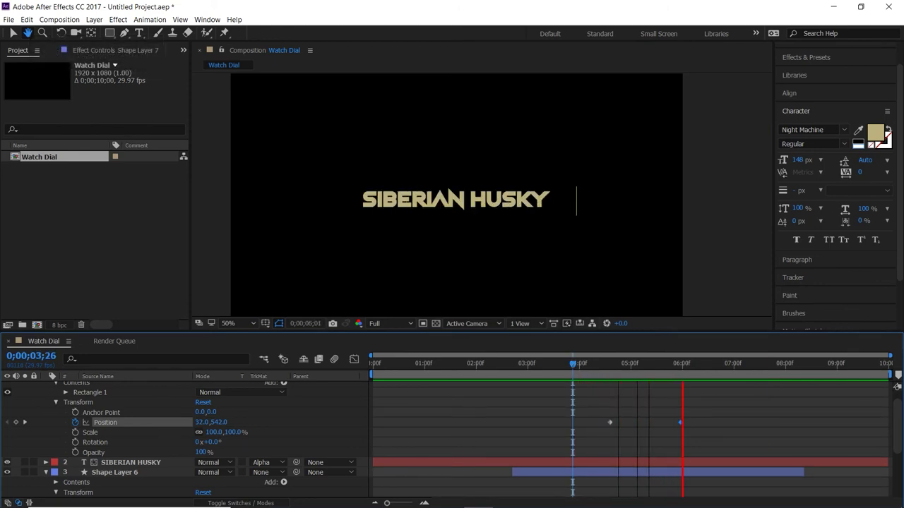
pyautogui.click(499, 363)
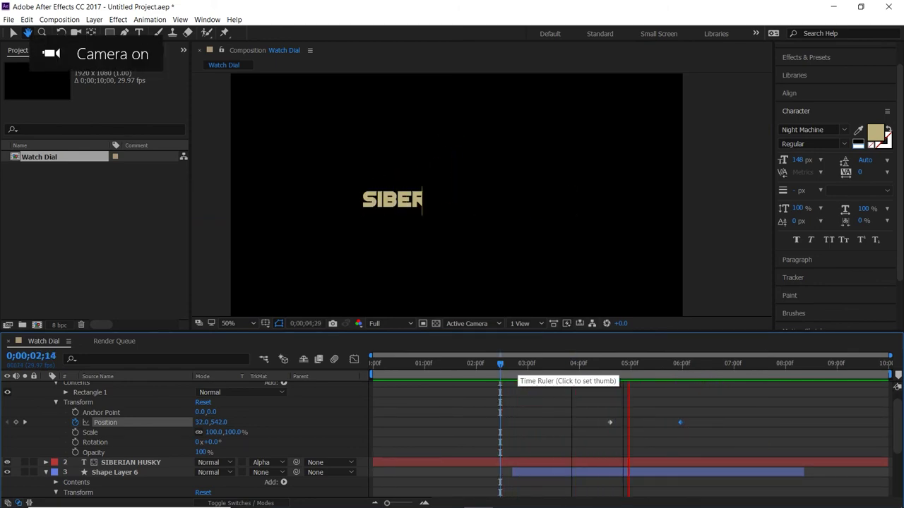
pyautogui.press('space')
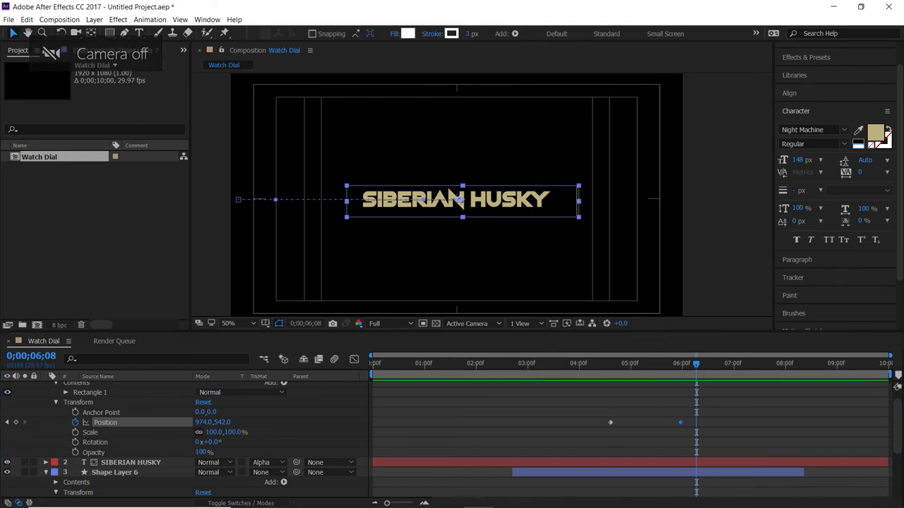
# - Try starting the matte's slide at about 0;00;04;11 and at about 0;00;04;20, previewing the title reveal
pyautogui.press('space')
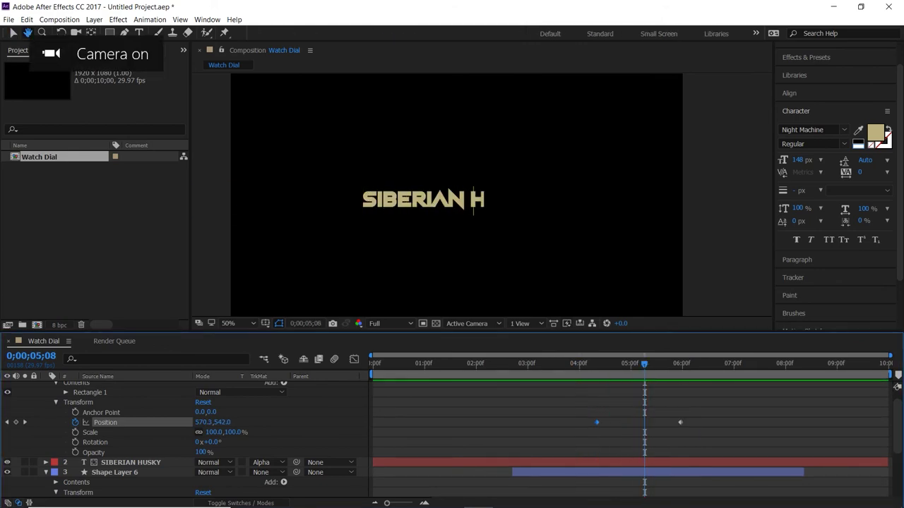
pyautogui.press('space')
pyautogui.press('space')
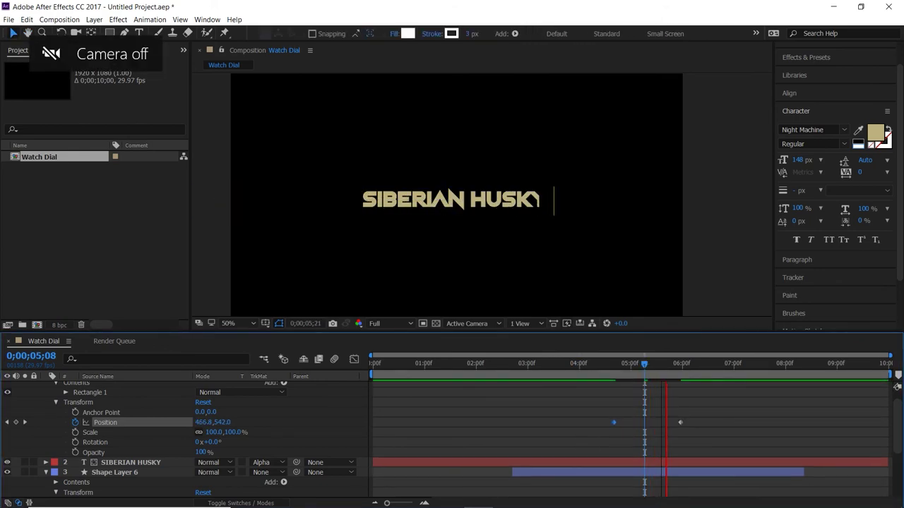
pyautogui.press('space')
pyautogui.click(592, 363)
pyautogui.press('space')
pyautogui.press('space')
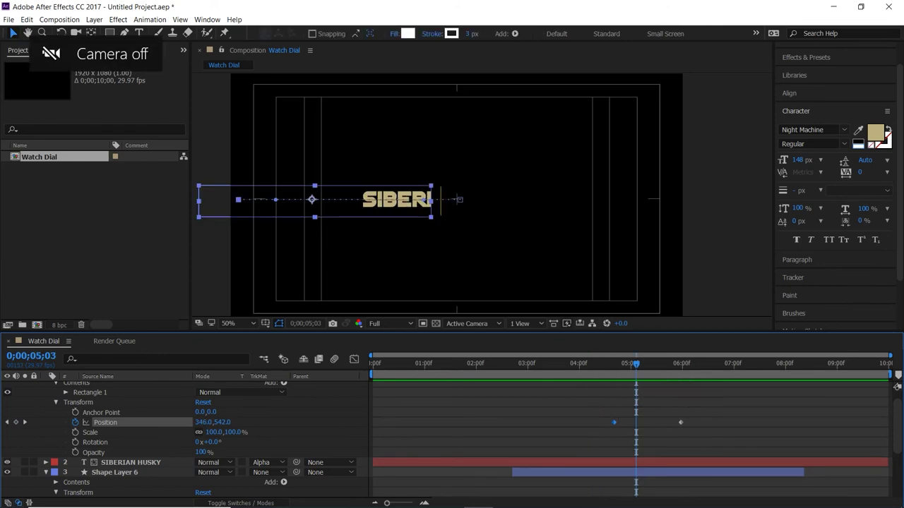
# - Set the matte's first Position keyframe to about 0;00;04;18 and preview the reveal from 0;00;04;10
pyautogui.moveTo(614, 422); pyautogui.dragTo(611, 422)
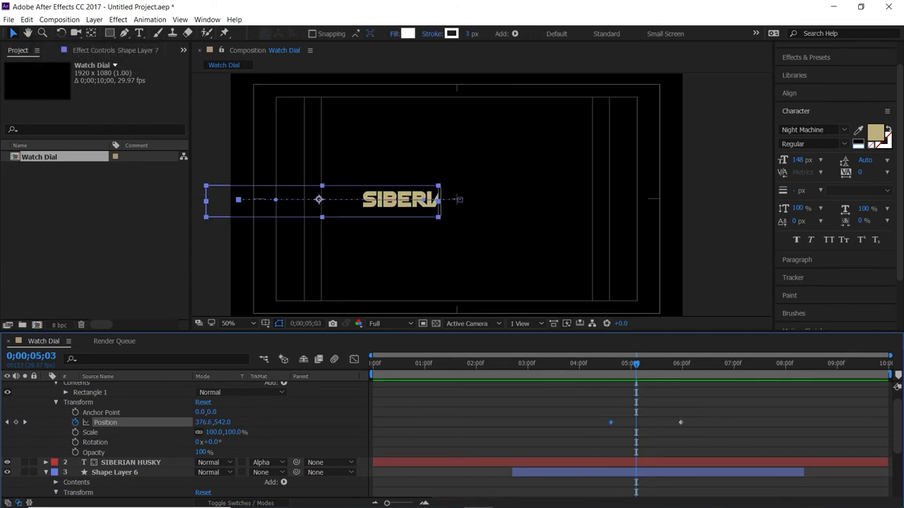
pyautogui.press('space')
pyautogui.press('space')
pyautogui.click(597, 363)
pyautogui.press('space')
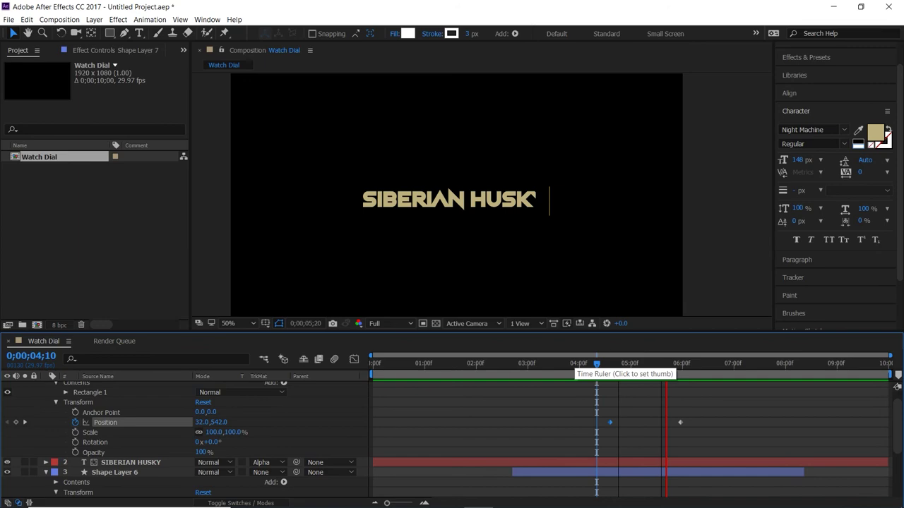
pyautogui.press('space')
# - Preview the complete watch dial and title animation from the start of the composition
pyautogui.scroll(-2, 618, 438)
pyautogui.press('Home')
pyautogui.press('space')
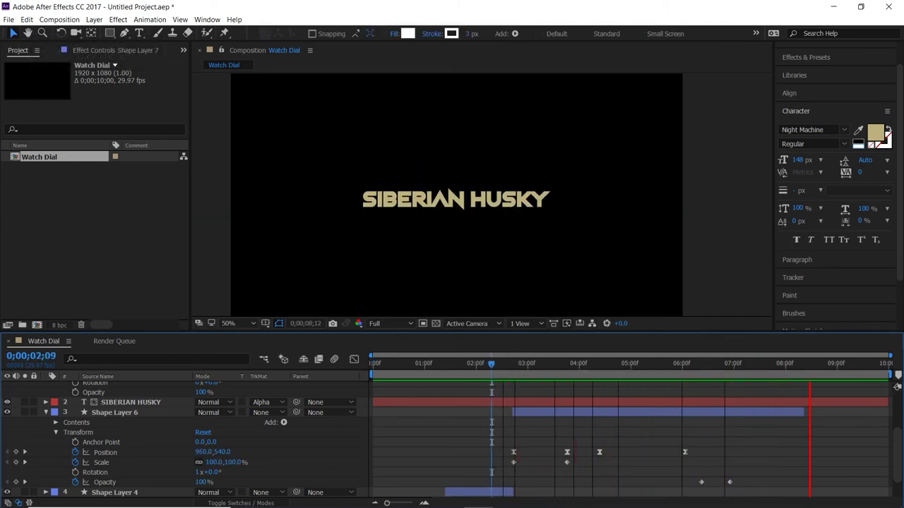
pyautogui.press('space')
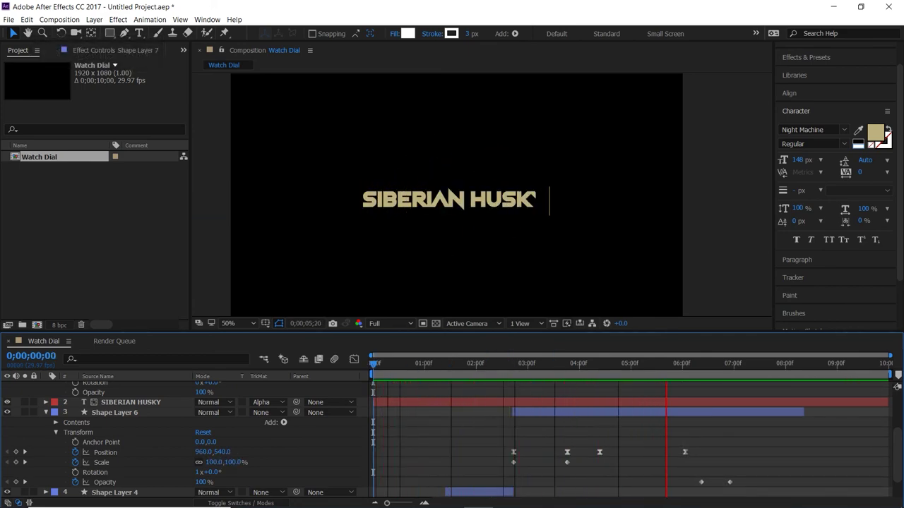
pyautogui.press('space')
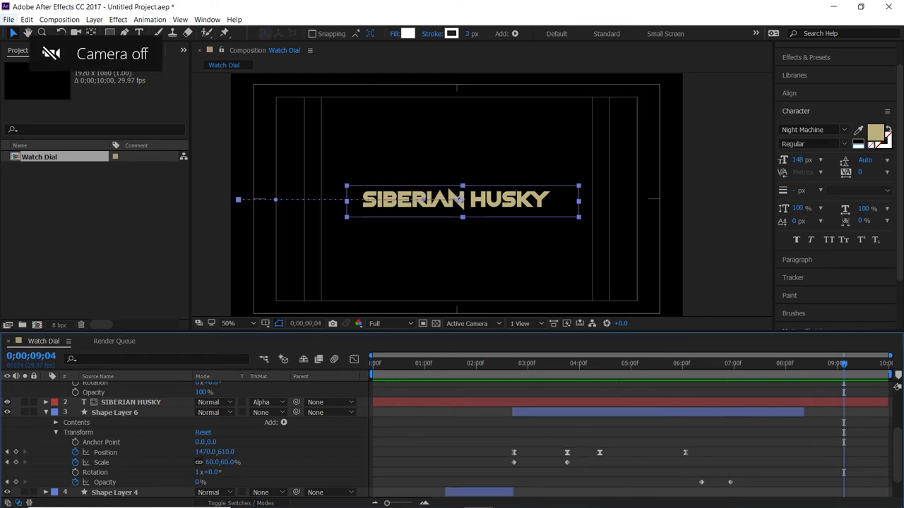
pyautogui.click(8, 20)
pyautogui.press('Up')
pyautogui.press('Right')
pyautogui.press('Down')
pyautogui.press('Down')
pyautogui.press('Down')
pyautogui.press('Down')
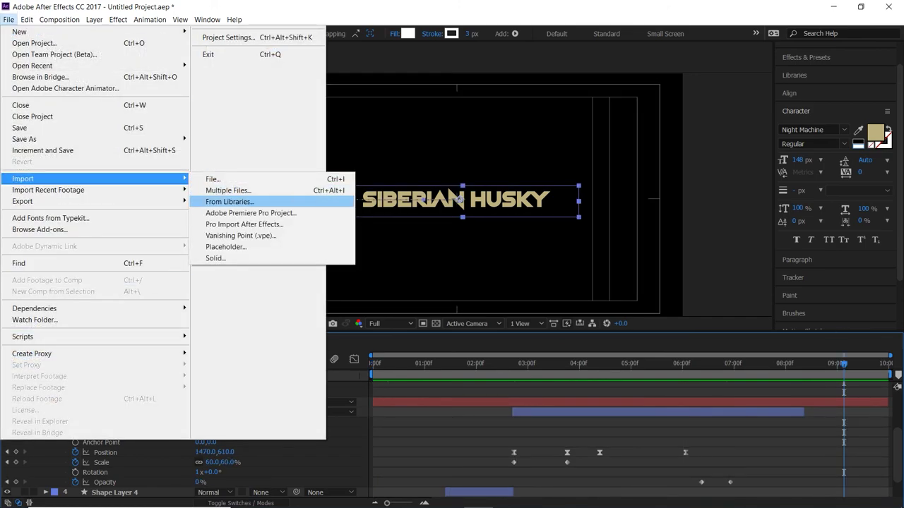
pyautogui.press('Left')
pyautogui.press('Down')
pyautogui.press('Down')
pyautogui.press('Right')
pyautogui.press('Down')
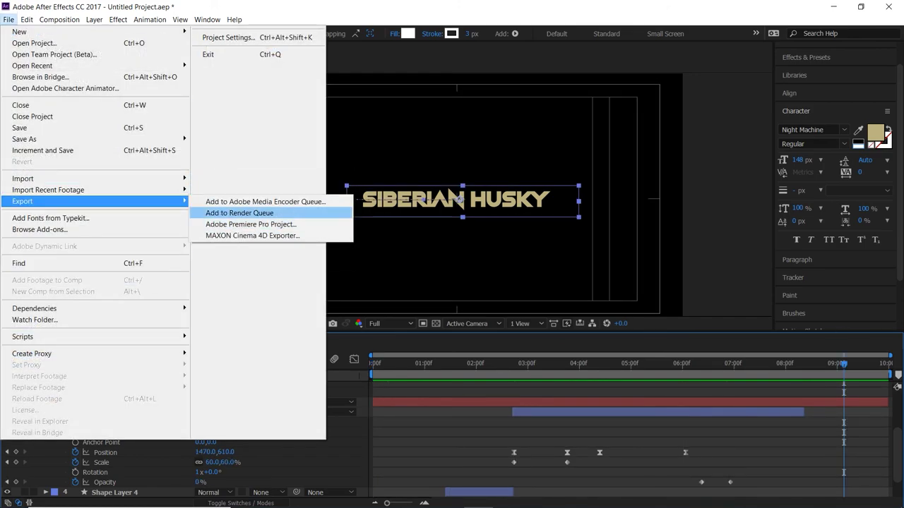
pyautogui.press('Down')
pyautogui.press('Escape')
pyautogui.press('Escape')
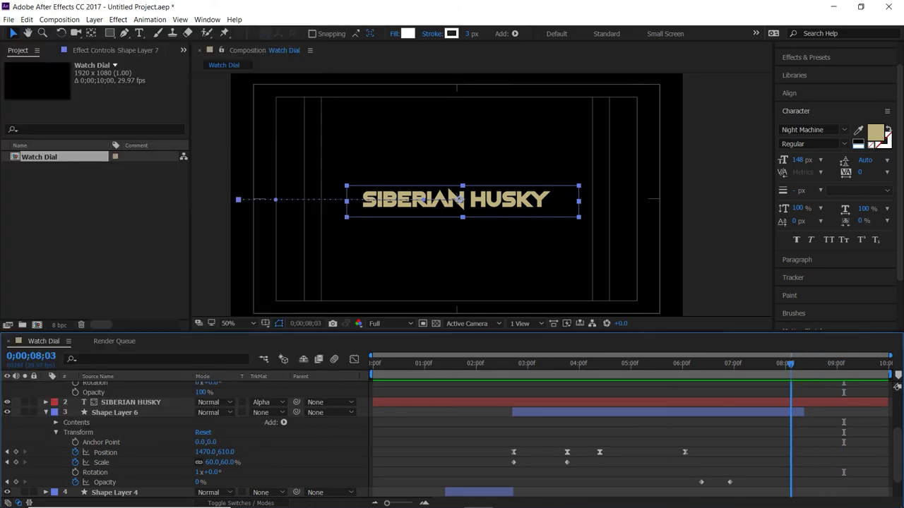
# - Fade out the SIBERIAN HUSKY title with Opacity keyframes of 100% at 0;00;08;10 and 0% at 0;00;09;01
pyautogui.press('space')
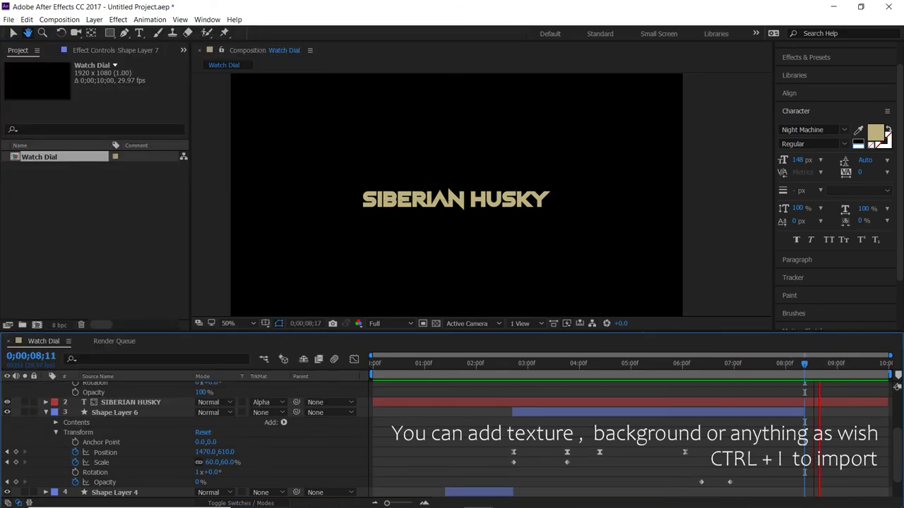
pyautogui.press('space')
pyautogui.click(460, 200)
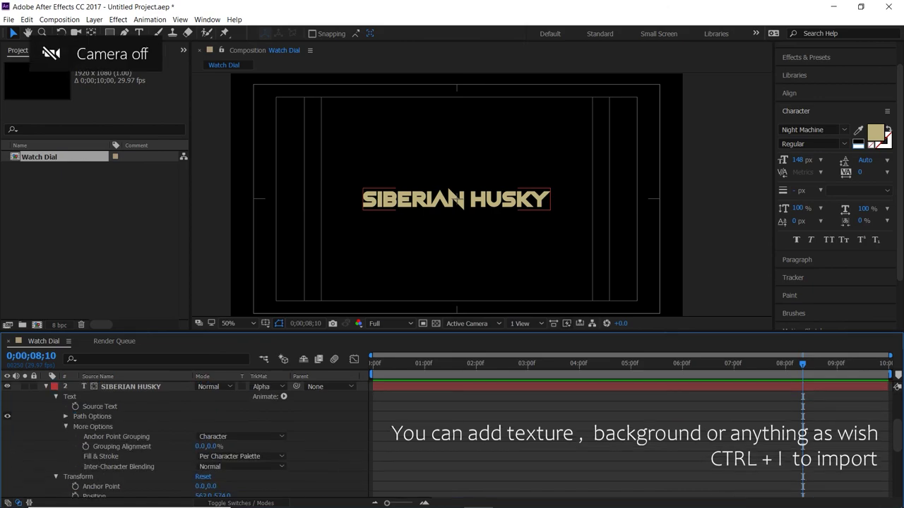
pyautogui.scroll(-2, 212, 476)
pyautogui.click(76, 467)
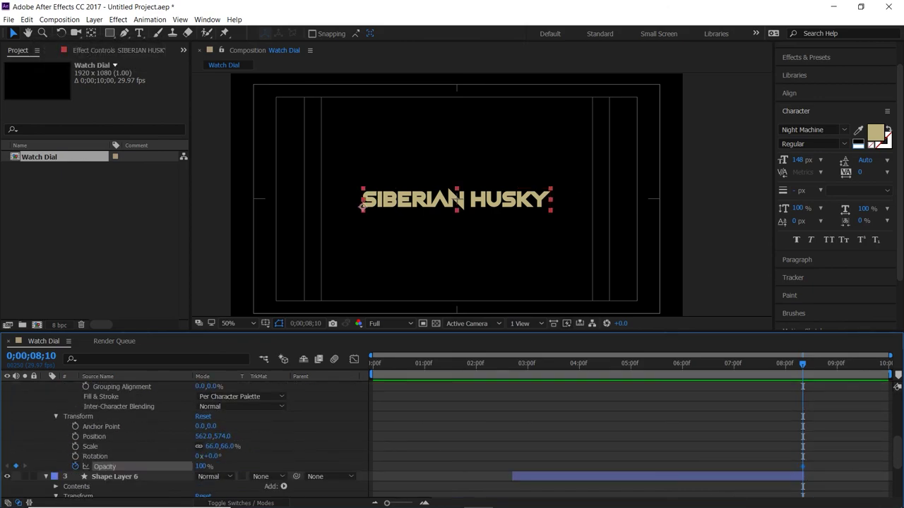
pyautogui.write('0')
pyautogui.press('Return')
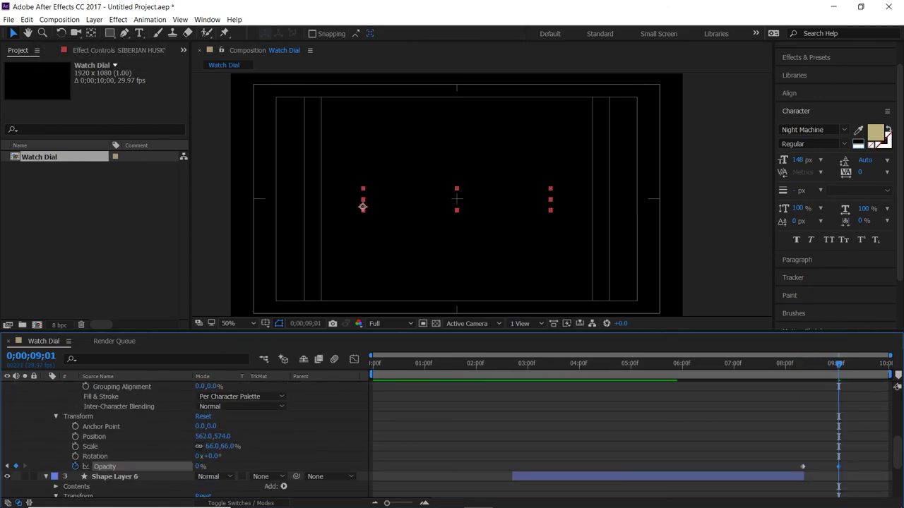
pyautogui.moveTo(837, 363)
pyautogui.mouseDown()
pyautogui.moveTo(790, 363)
pyautogui.moveTo(854, 363)
pyautogui.mouseUp()
# - Add the Watch Dial composition to the render queue and set its output to AVI, resized to the HDTV 1080 29.97 preset
pyautogui.click(9, 19)
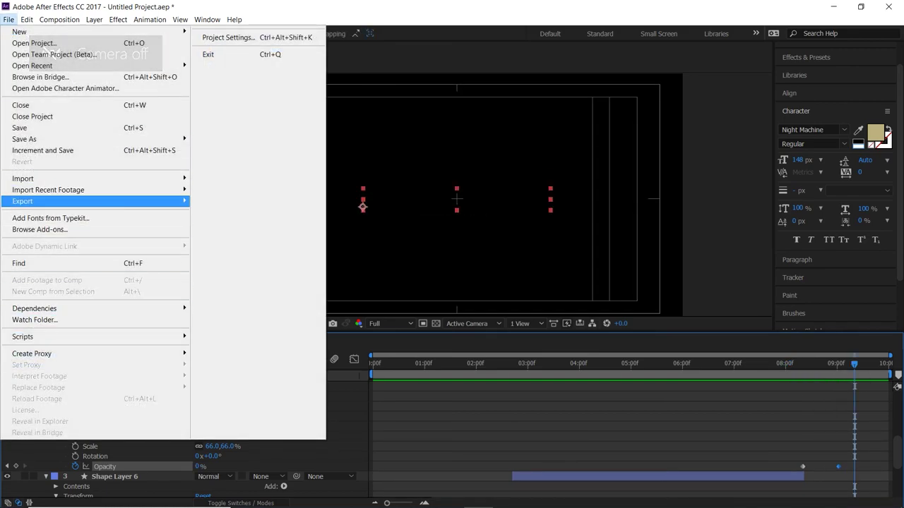
pyautogui.click(239, 213)
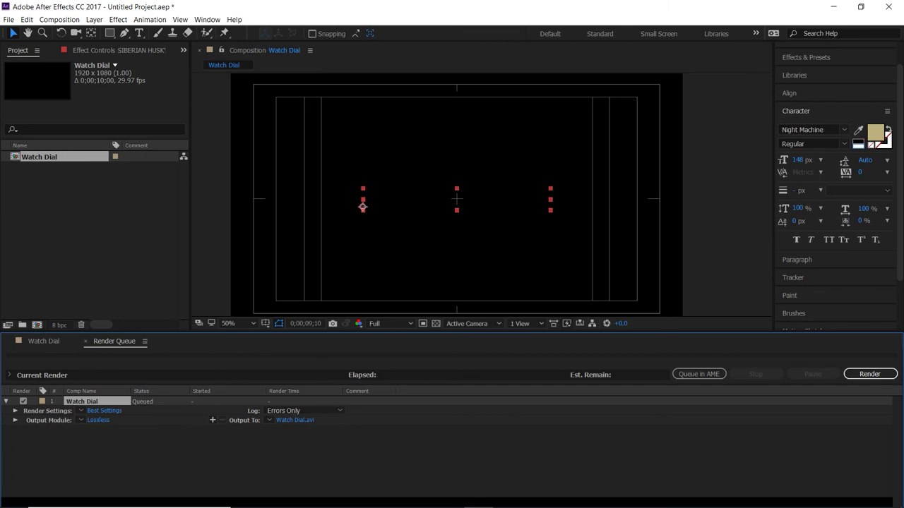
pyautogui.click(98, 420)
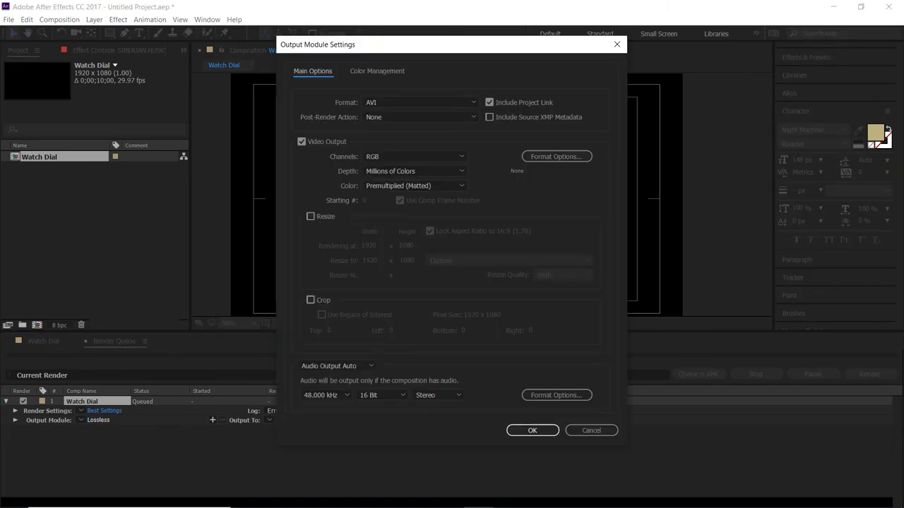
pyautogui.click(420, 102)
pyautogui.click(395, 125)
pyautogui.click(311, 216)
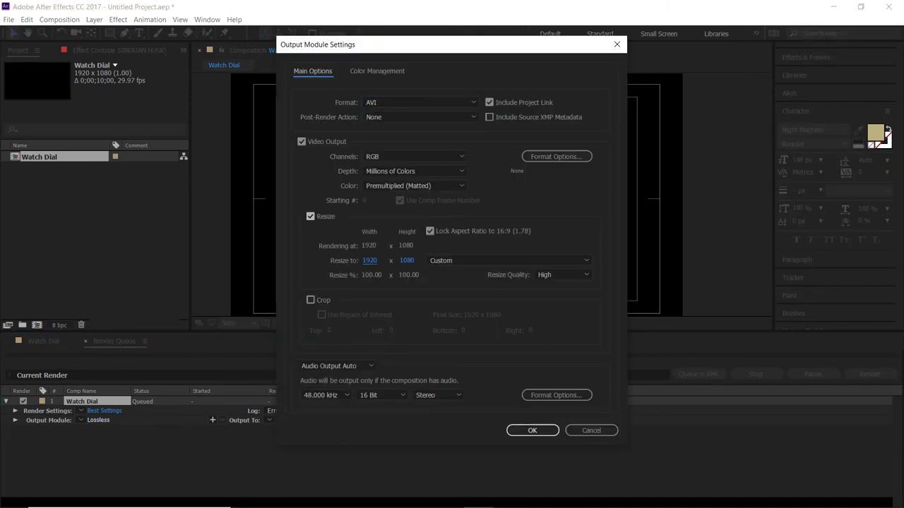
pyautogui.click(508, 260)
pyautogui.click(636, 405)
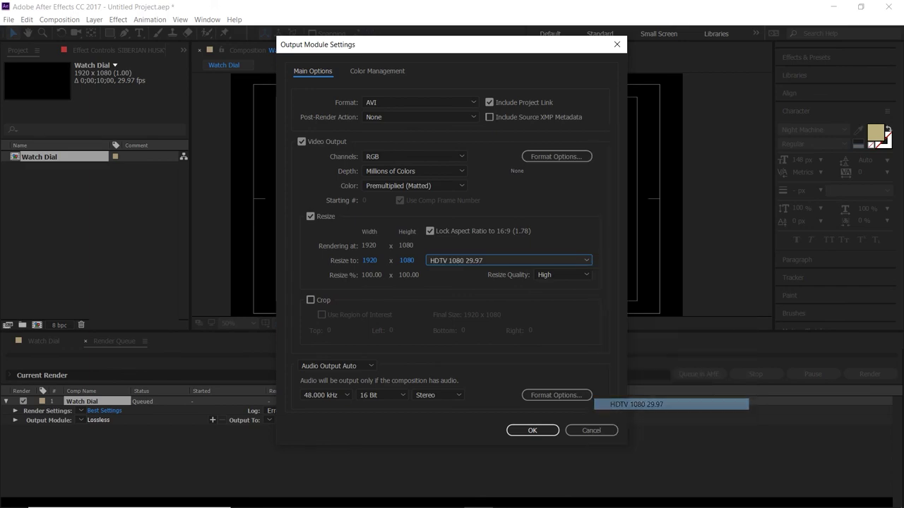
pyautogui.click(563, 262)
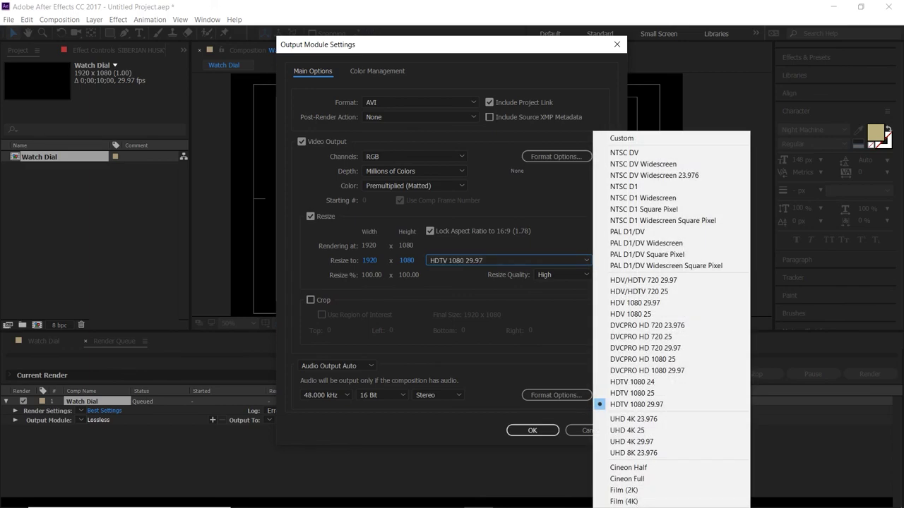
pyautogui.click(562, 275)
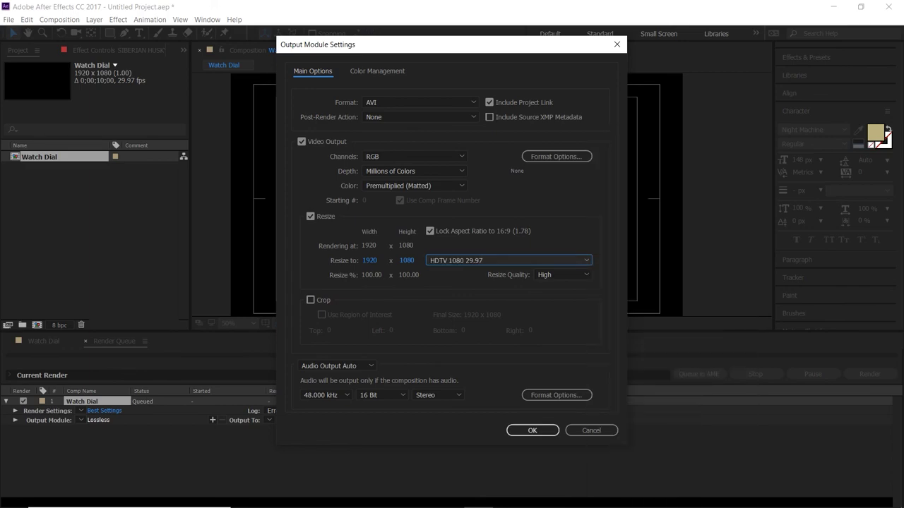
pyautogui.press('Return')
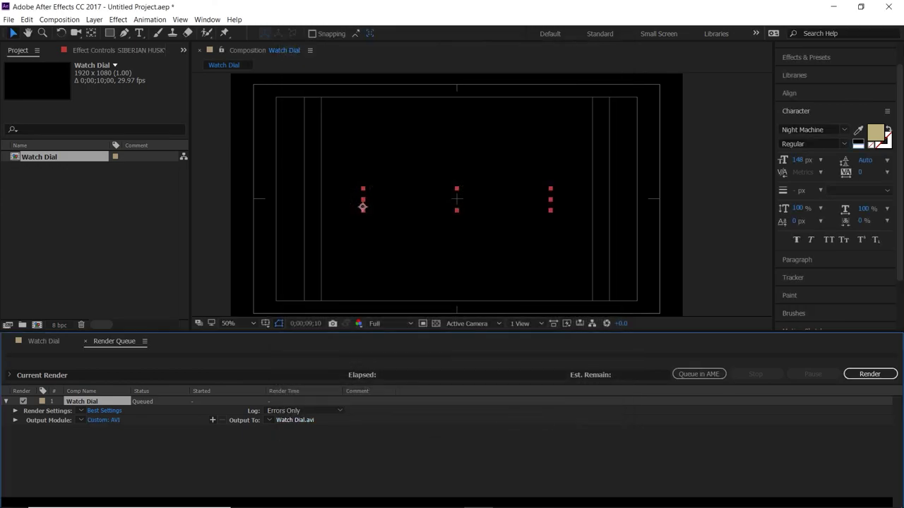
# - Set the output file to Watch Dial.avi on the Desktop and start rendering
pyautogui.click(295, 420)
pyautogui.click(47, 126)
pyautogui.click(156, 245)
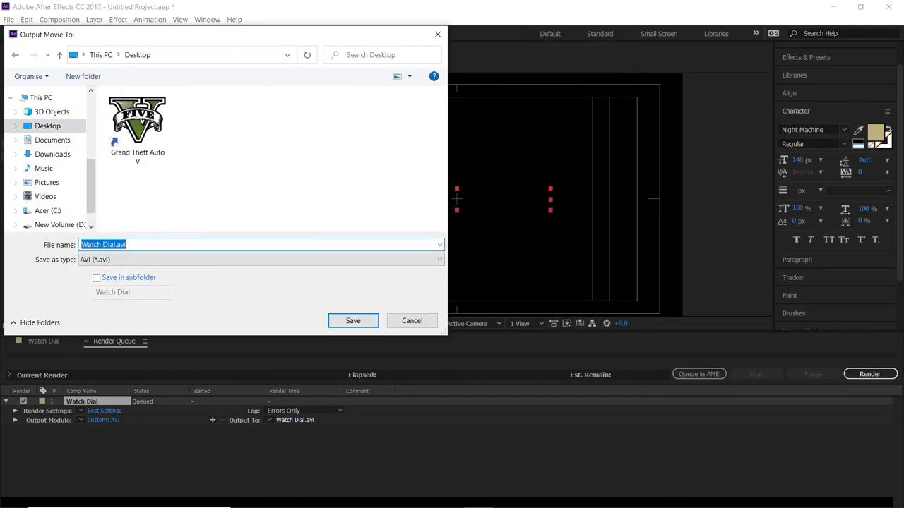
pyautogui.click(142, 245)
pyautogui.press('Return')
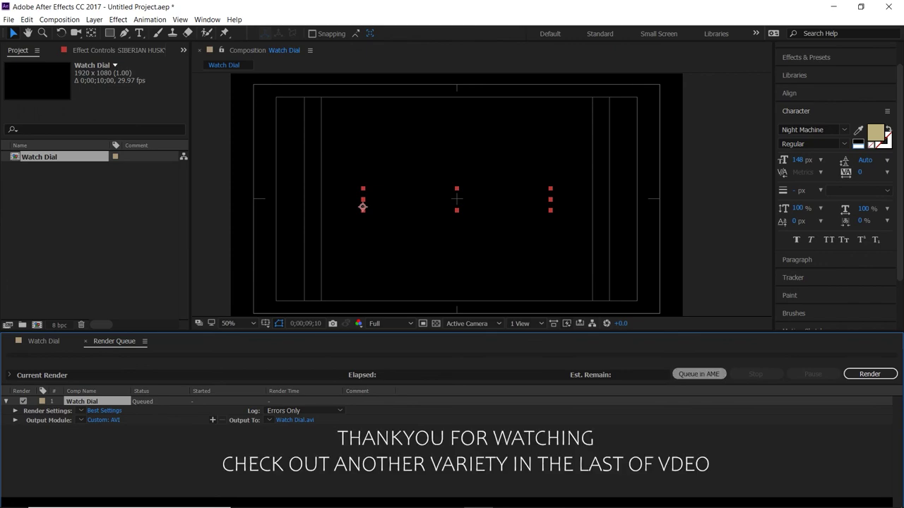
pyautogui.click(869, 374)
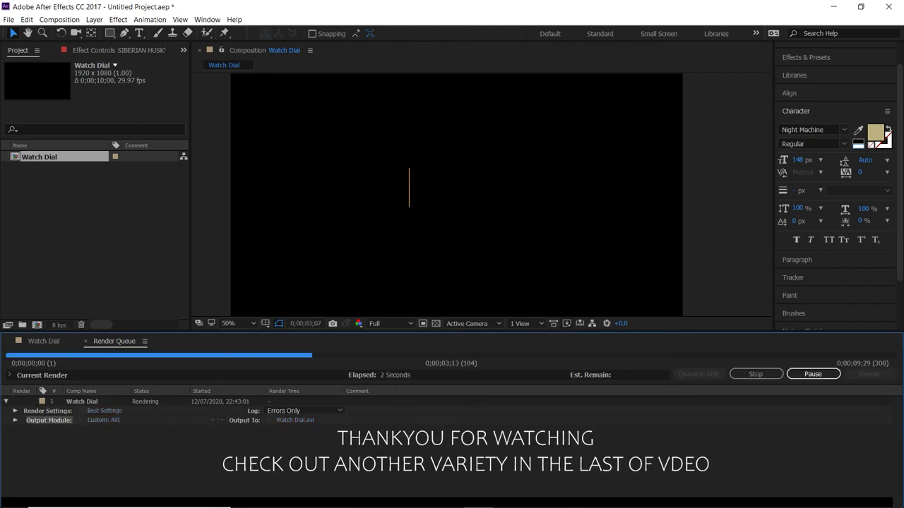